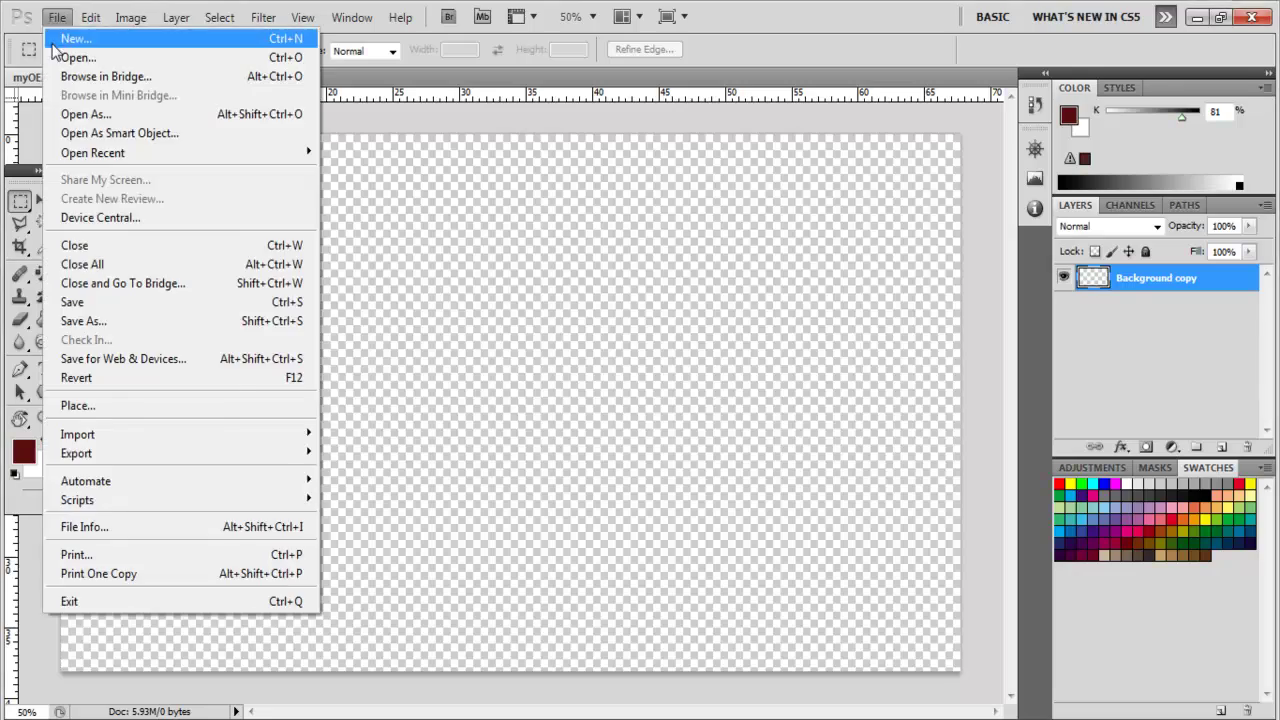
# Open ambient.jpg and enlarge it over the myOEZOB canvas with Free Transform.
pyautogui.doubleClick(825, 170)
pyautogui.doubleClick(790, 150)
pyautogui.click(688, 170)
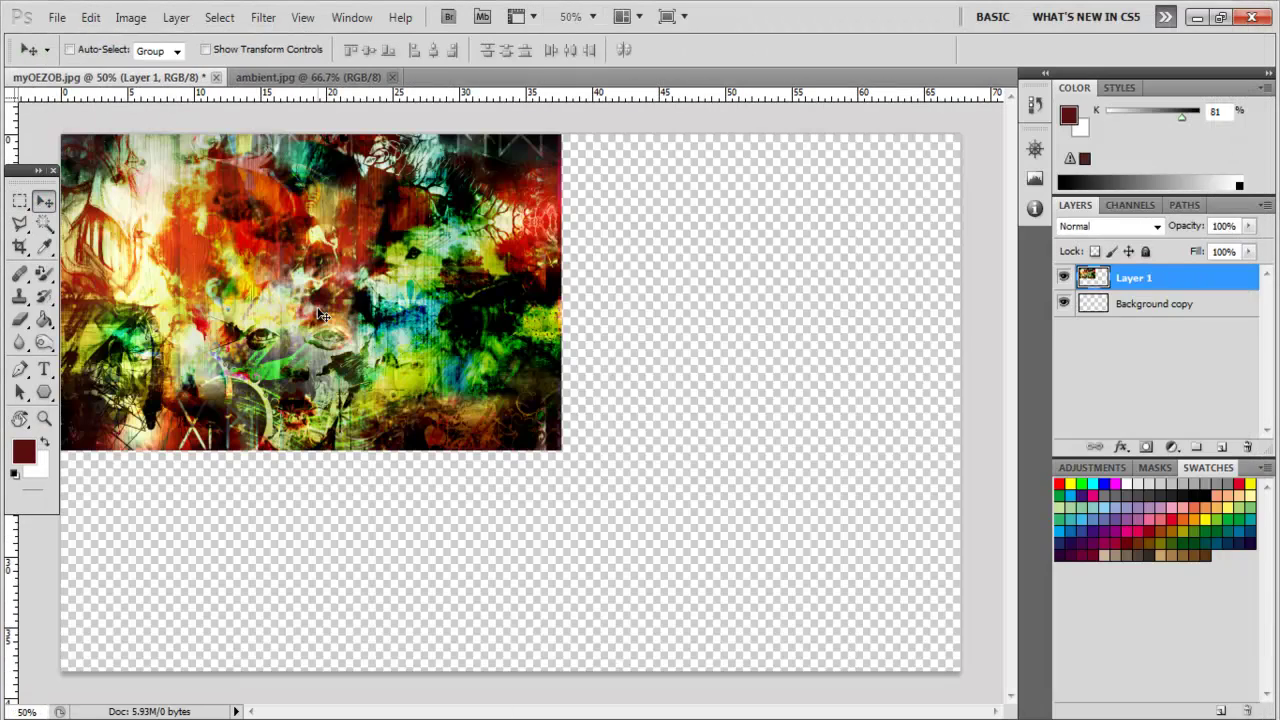
pyautogui.hotkey('ctrl', 't')
pyautogui.moveTo(561, 450); pyautogui.dragTo(672, 566)
pyautogui.click(44, 200)
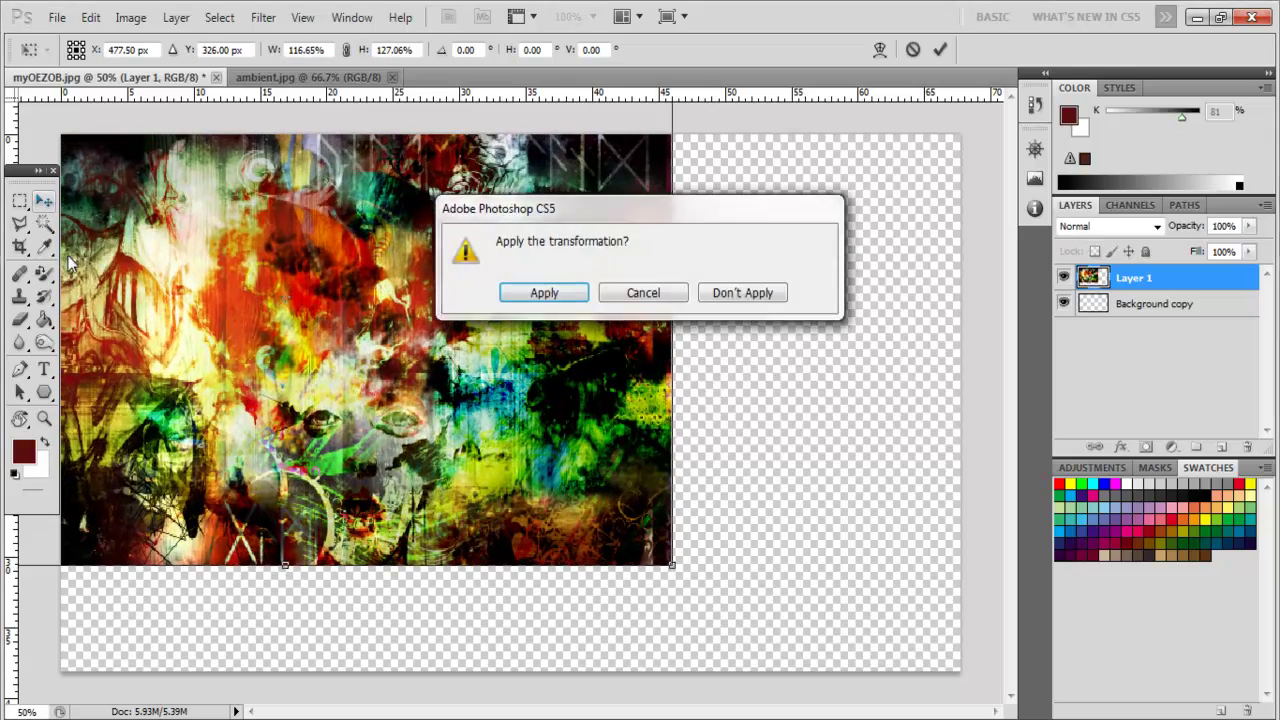
pyautogui.click(543, 291)
# Open DNA.jpg and drag it into the collage as a new transformed layer.
pyautogui.click(57, 17)
pyautogui.click(75, 54)
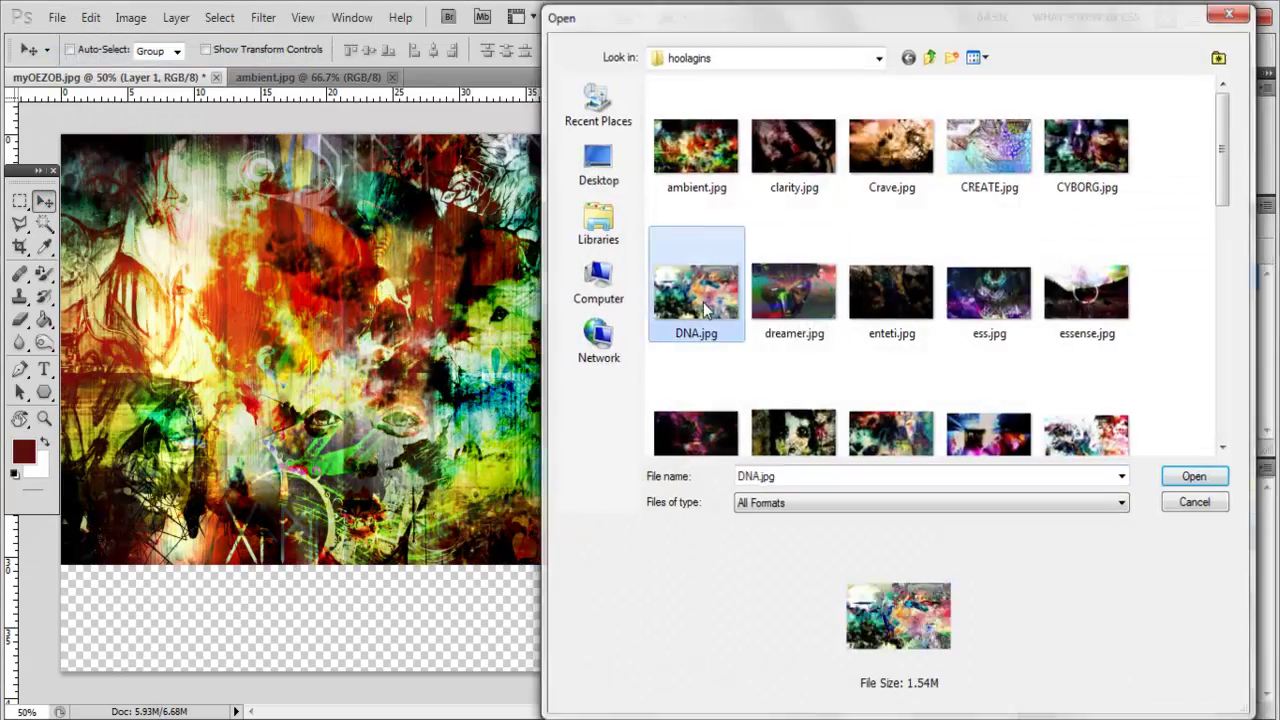
pyautogui.moveTo(133, 78)
pyautogui.mouseDown()
pyautogui.moveTo(554, 409)
pyautogui.moveTo(660, 362)
pyautogui.mouseUp()
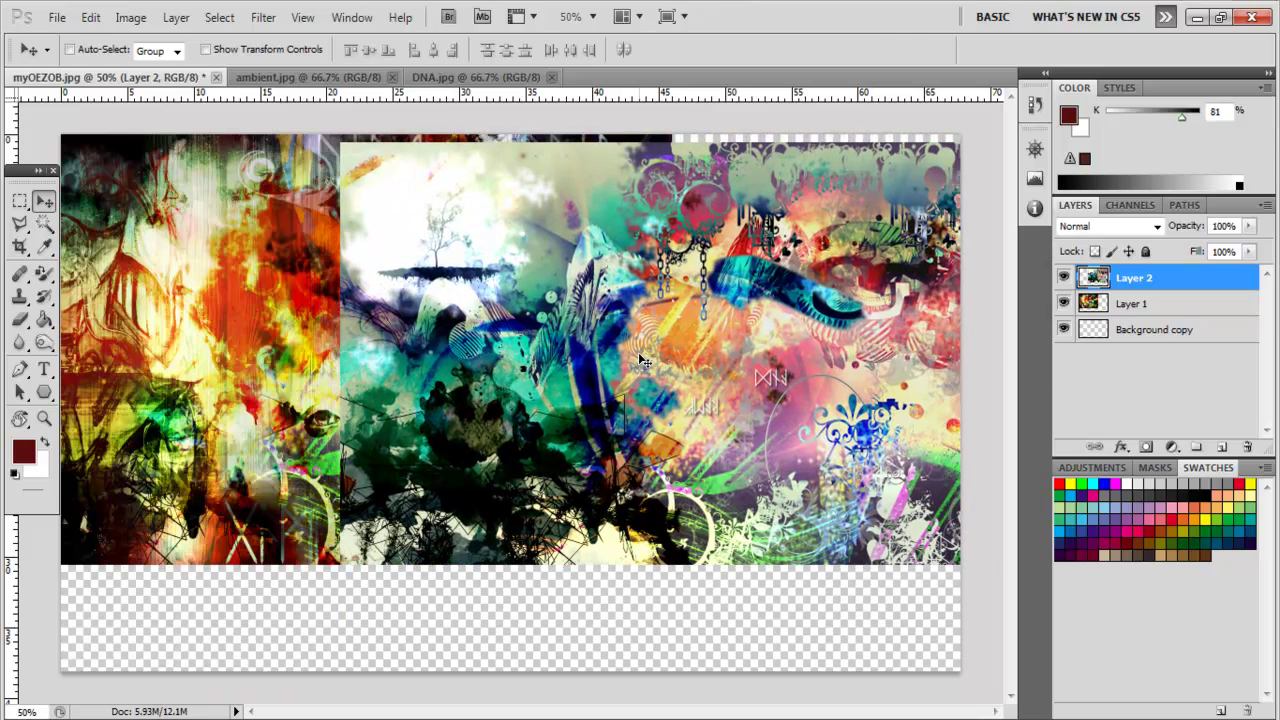
pyautogui.hotkey('ctrl', 't')
pyautogui.press('Return')
# Zoom in to inspect the collage, zoom back out, and set a soft eraser brush size.
pyautogui.click(44, 418)
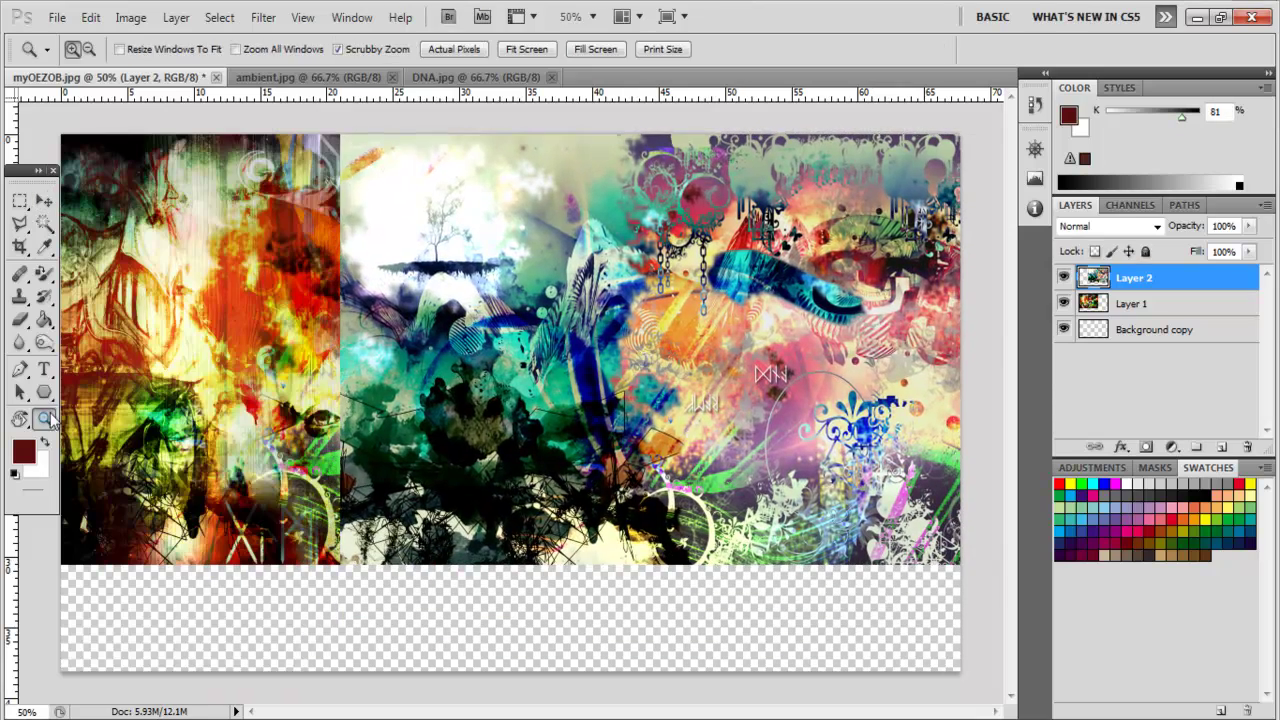
pyautogui.click(198, 458)
pyautogui.moveTo(545, 716); pyautogui.dragTo(272, 716)
pyautogui.rightClick(368, 472)
pyautogui.click(420, 580)
pyautogui.keyDown('alt'); pyautogui.click(641, 651); pyautogui.keyUp('alt')
pyautogui.rightClick(228, 467)
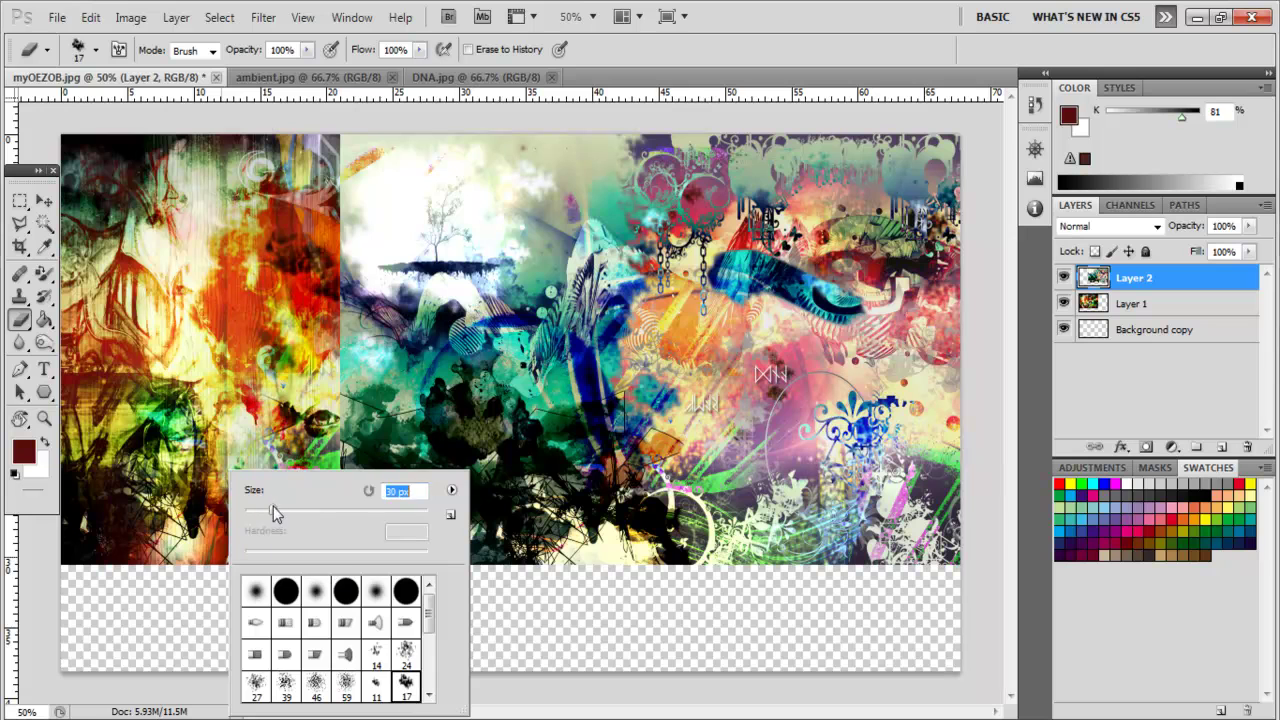
pyautogui.press('Return')
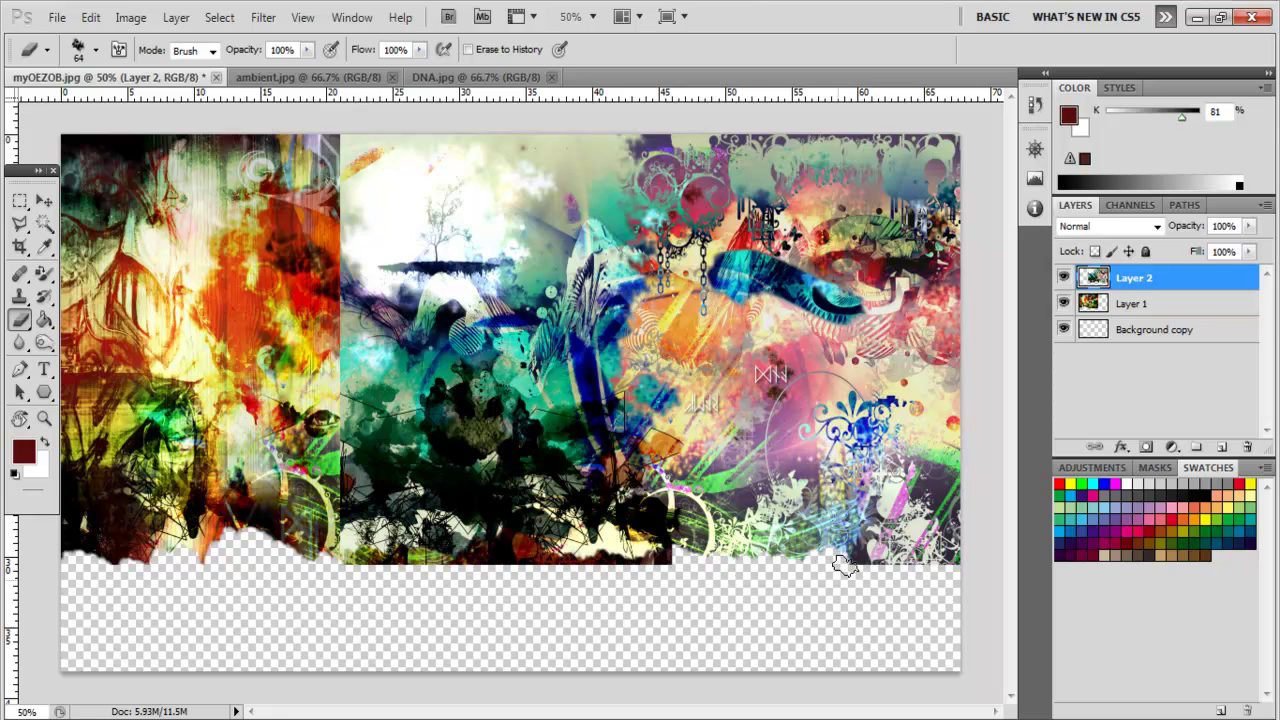
# Preview Exclusion blending on the DNA layer, then cancel to keep it Normal.
pyautogui.rightClick(1115, 290)
pyautogui.click(1000, 250)
pyautogui.click(880, 472)
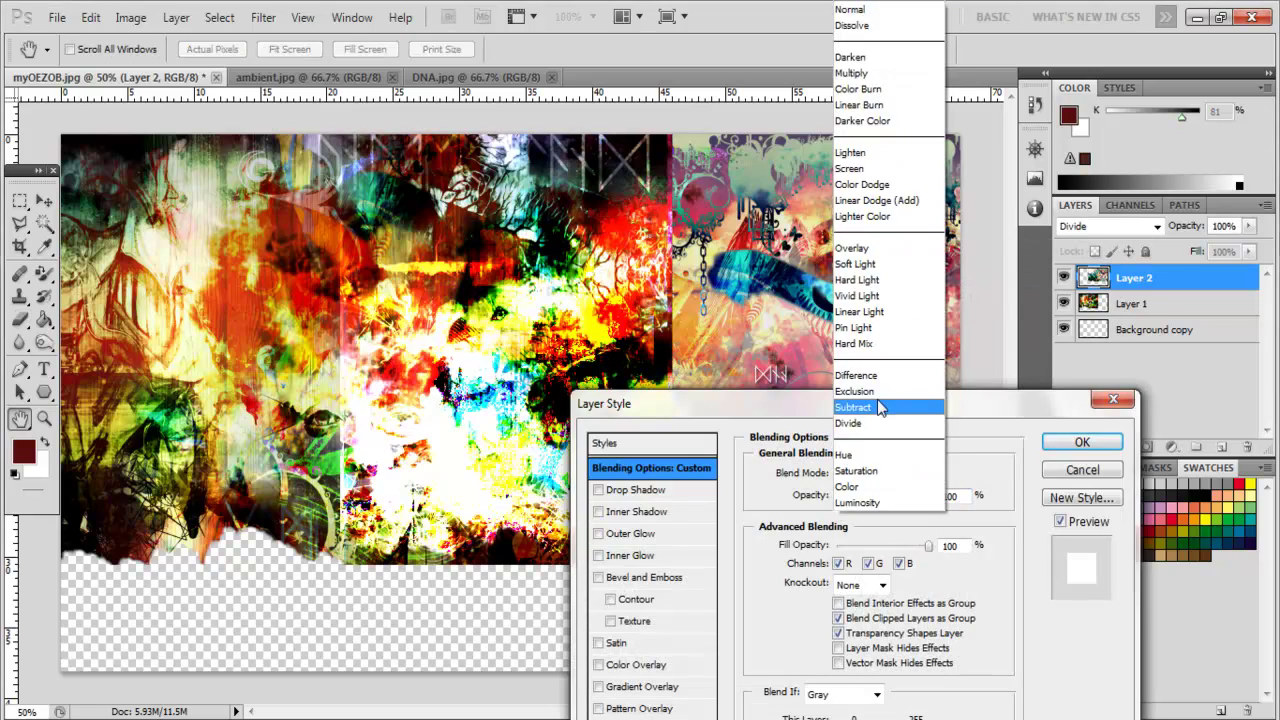
pyautogui.click(855, 391)
pyautogui.press('Escape')
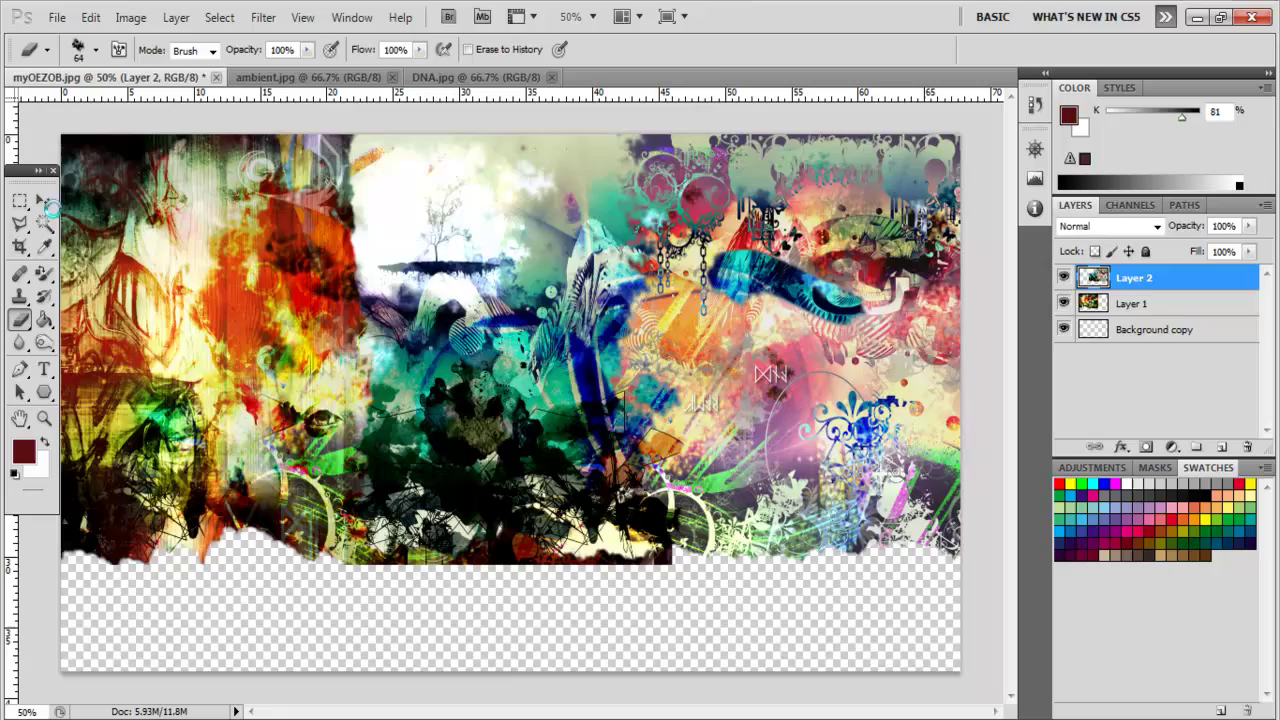
# Drop freefall.jpg into the collage's lower left and erase its upper part.
pyautogui.click(44, 201)
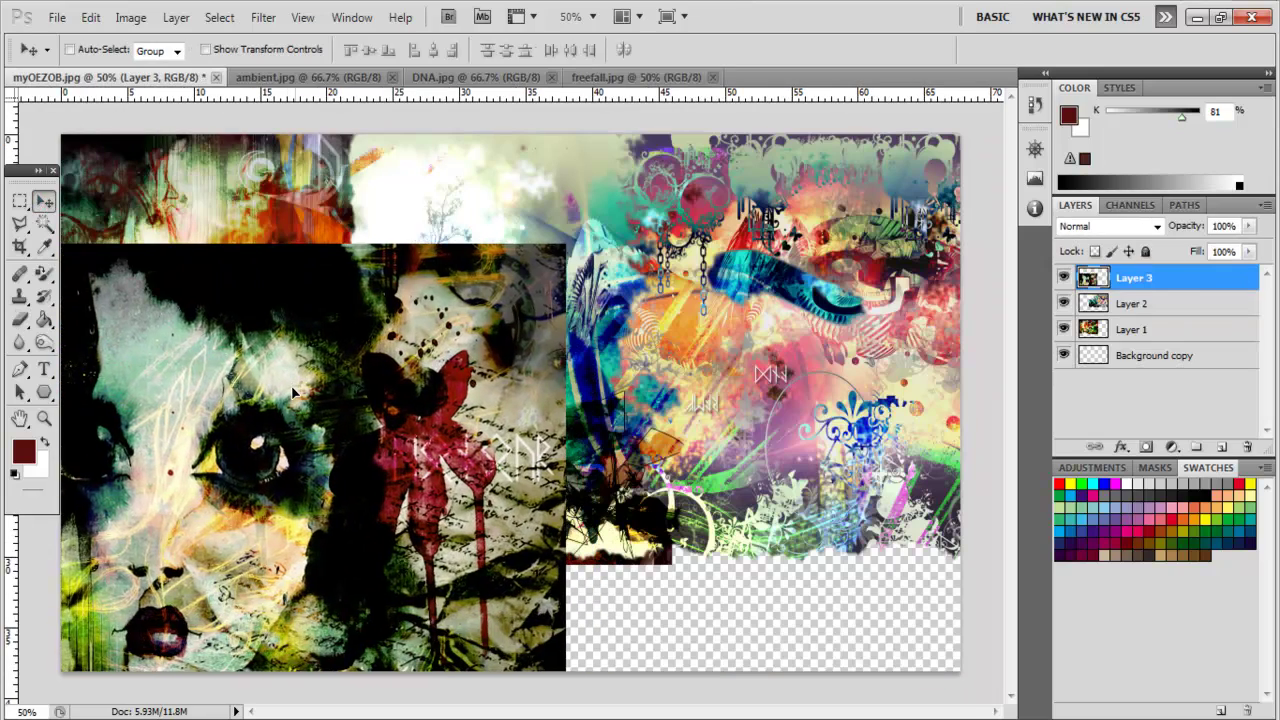
pyautogui.press('b')
pyautogui.moveTo(75, 83)
pyautogui.mouseDown()
pyautogui.moveTo(252, 308)
pyautogui.moveTo(350, 285)
pyautogui.mouseUp()
pyautogui.rightClick(542, 352)
pyautogui.moveTo(442, 220); pyautogui.dragTo(515, 425)
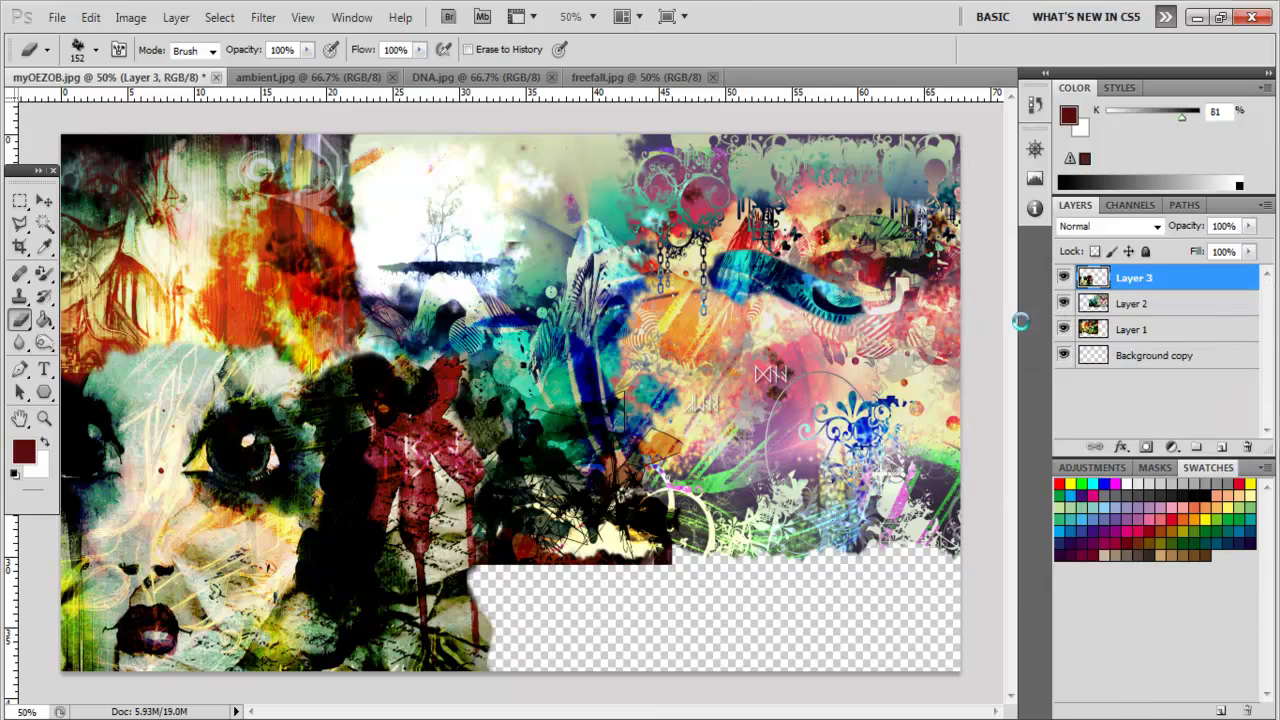
# Try Difference, Linear Burn and Linear Dodge on the freefall layer, then apply Linear Light.
pyautogui.doubleClick(1108, 287)
pyautogui.click(880, 474)
pyautogui.click(857, 377)
pyautogui.click(880, 474)
pyautogui.click(875, 467)
pyautogui.click(875, 474)
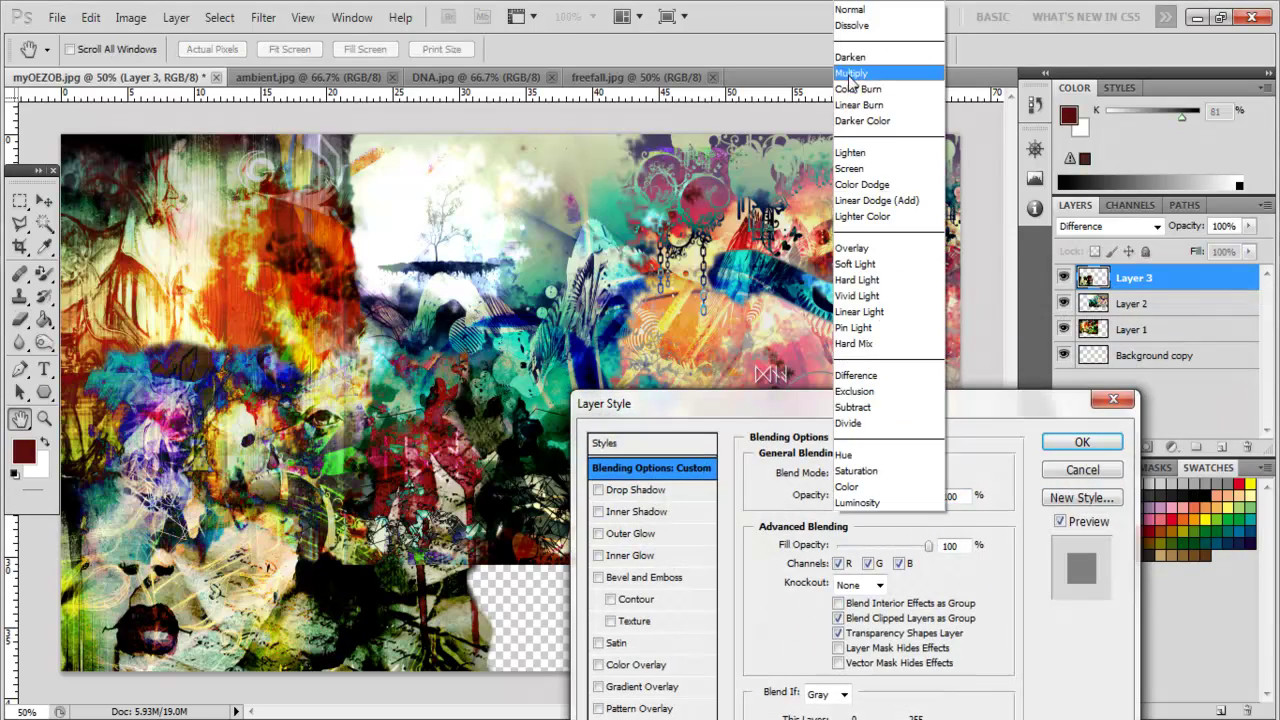
pyautogui.click(858, 110)
pyautogui.click(880, 474)
pyautogui.click(870, 204)
pyautogui.click(900, 478)
pyautogui.click(877, 318)
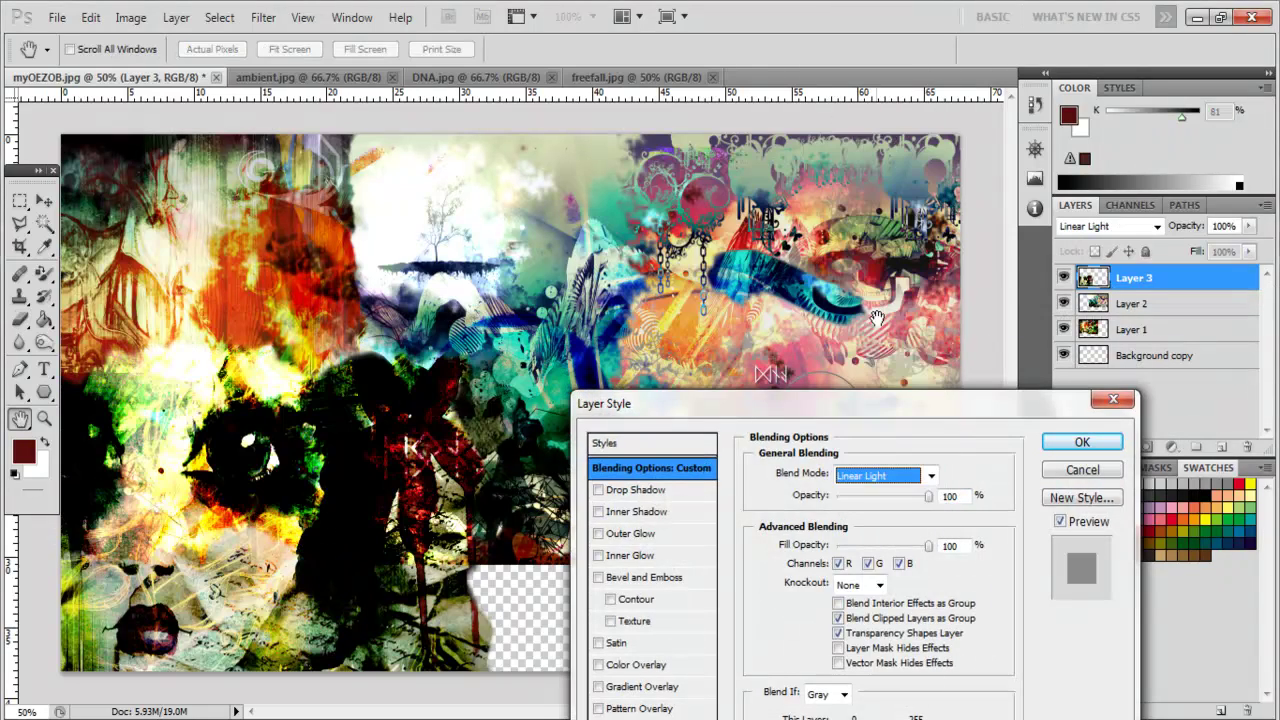
pyautogui.click(1060, 442)
# Zoom in to check the blend, zoom out, and shift the freefall layer left and down.
pyautogui.doubleClick(44, 418)
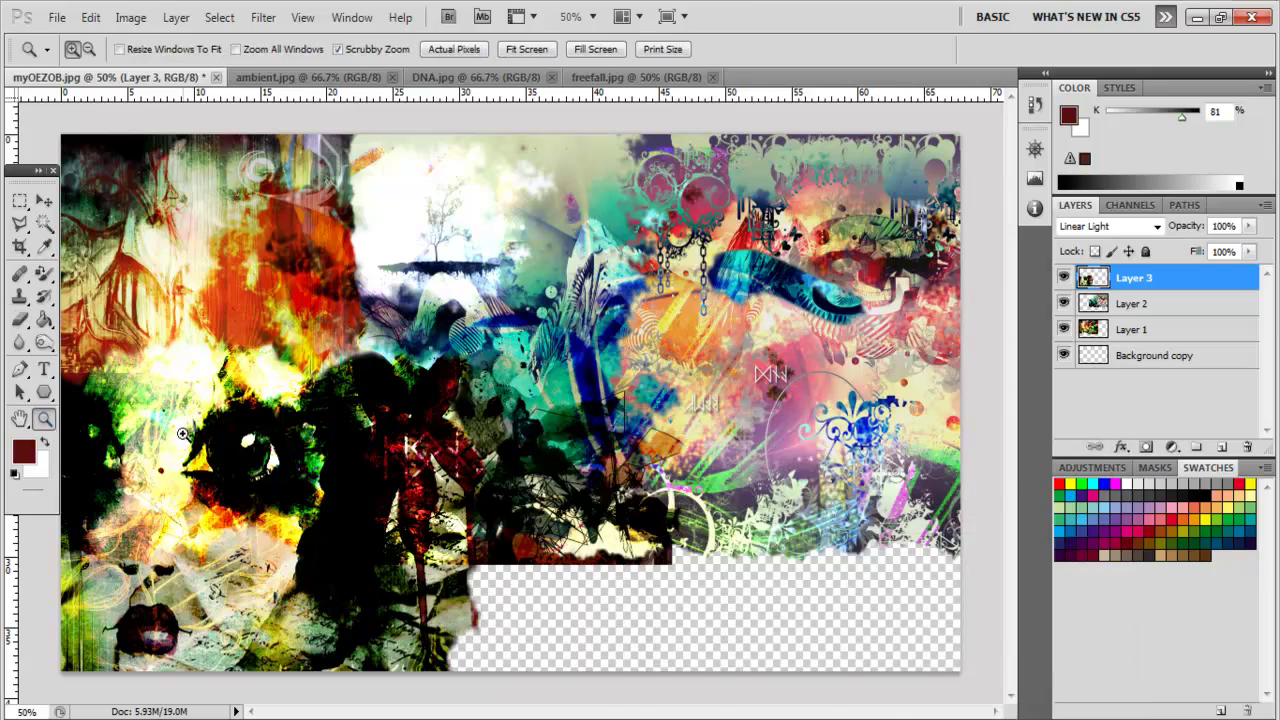
pyautogui.scroll(-5, 300, 348)
pyautogui.moveTo(562, 712); pyautogui.dragTo(443, 714)
pyautogui.click(44, 418)
pyautogui.rightClick(268, 400)
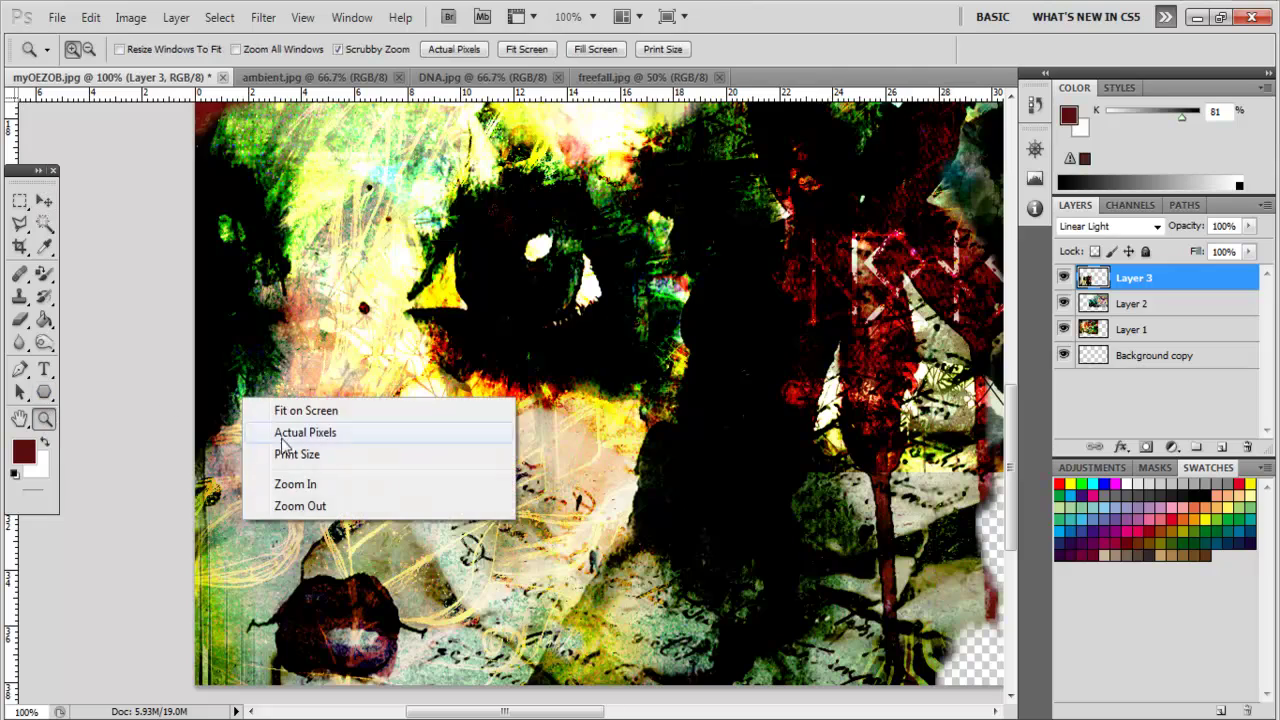
pyautogui.click(301, 438)
pyautogui.keyDown('alt'); pyautogui.click(300, 427); pyautogui.keyUp('alt')
pyautogui.keyDown('alt'); pyautogui.click(417, 523); pyautogui.keyUp('alt')
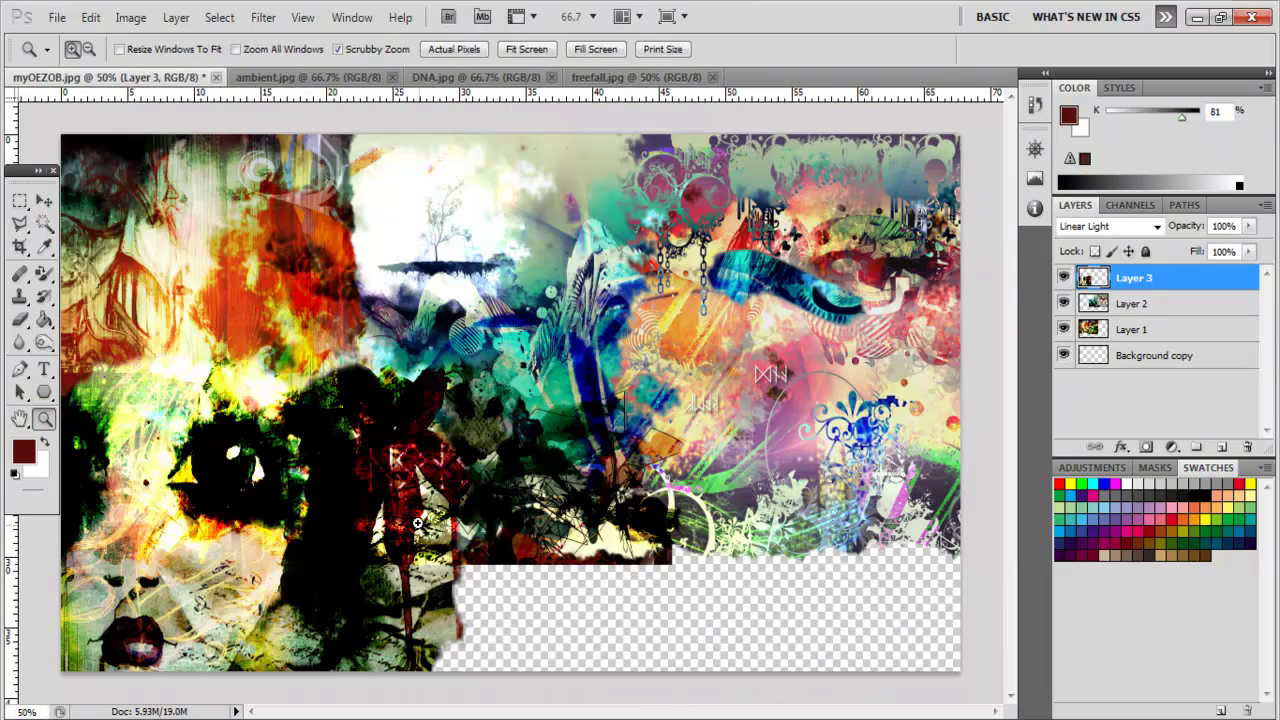
pyautogui.press('v')
pyautogui.moveTo(290, 422)
pyautogui.mouseDown()
pyautogui.moveTo(217, 438)
pyautogui.moveTo(252, 428)
pyautogui.mouseUp()
# Open mashup.jpg and drop it into the collage.
pyautogui.click(57, 17)
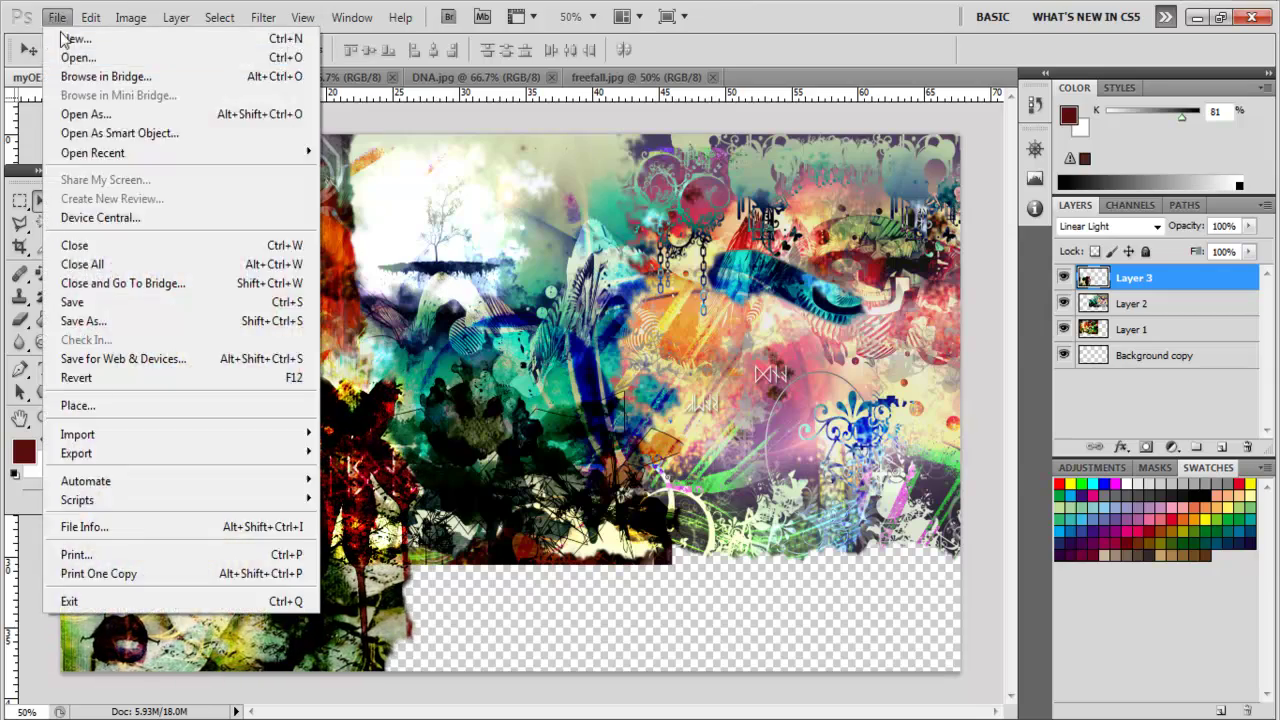
pyautogui.click(60, 54)
pyautogui.scroll(-1, 905, 308)
pyautogui.scroll(-1, 905, 308)
pyautogui.click(990, 355)
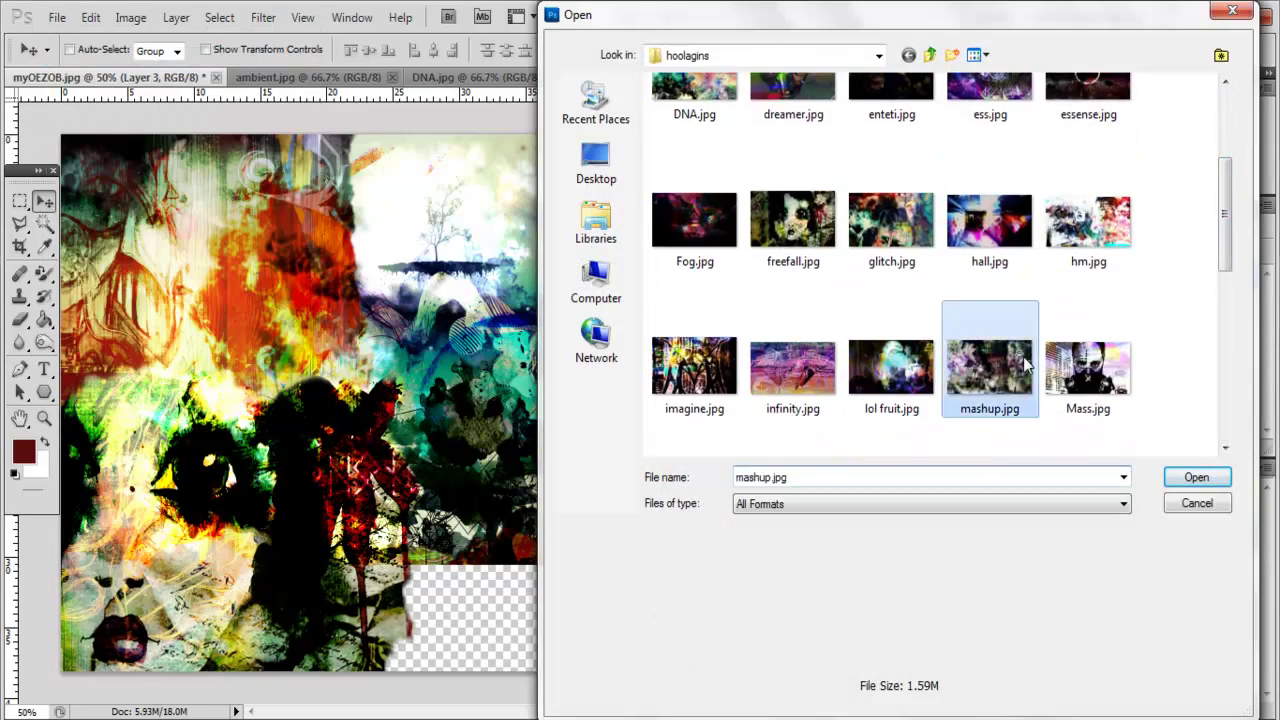
pyautogui.scroll(-2, 990, 150)
pyautogui.doubleClick(990, 150)
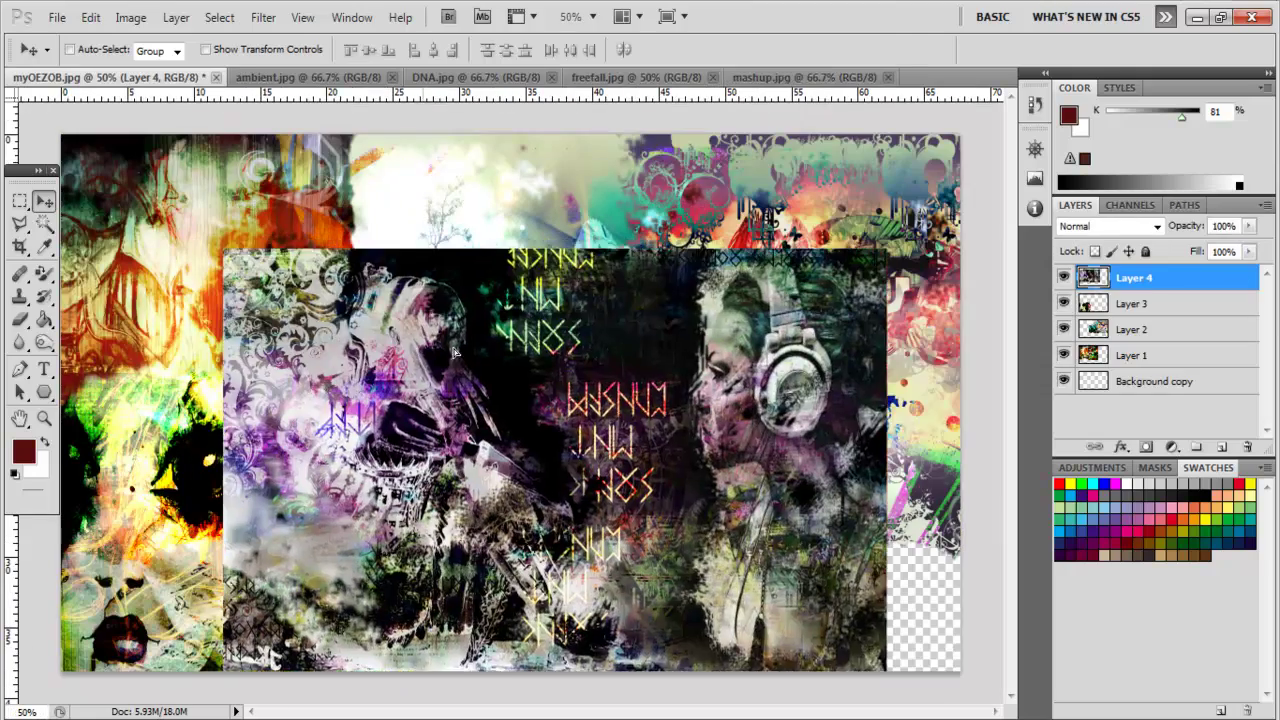
pyautogui.moveTo(90, 86); pyautogui.dragTo(500, 460)
# Shrink the mashup image toward the lower right, shift it left, and erase its edges.
pyautogui.hotkey('ctrl', 't')
pyautogui.moveTo(294, 250); pyautogui.dragTo(478, 350)
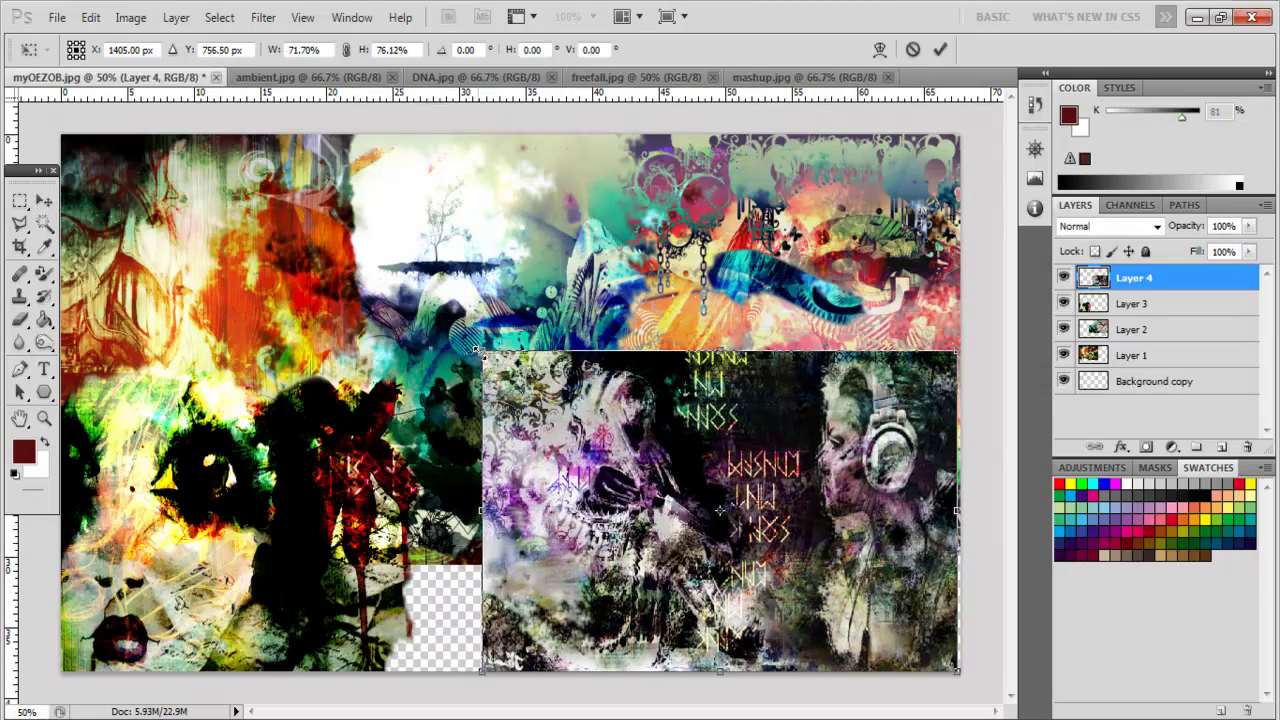
pyautogui.moveTo(720, 510); pyautogui.dragTo(625, 510)
pyautogui.press('v')
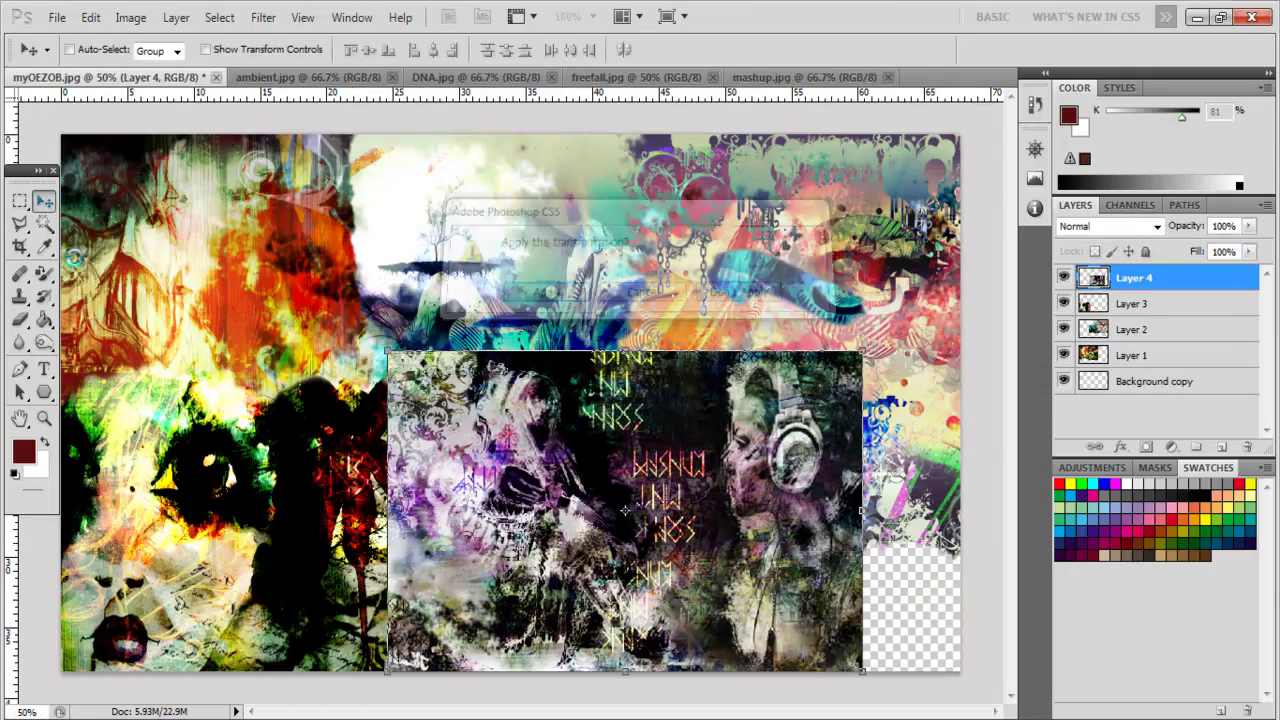
pyautogui.press('b')
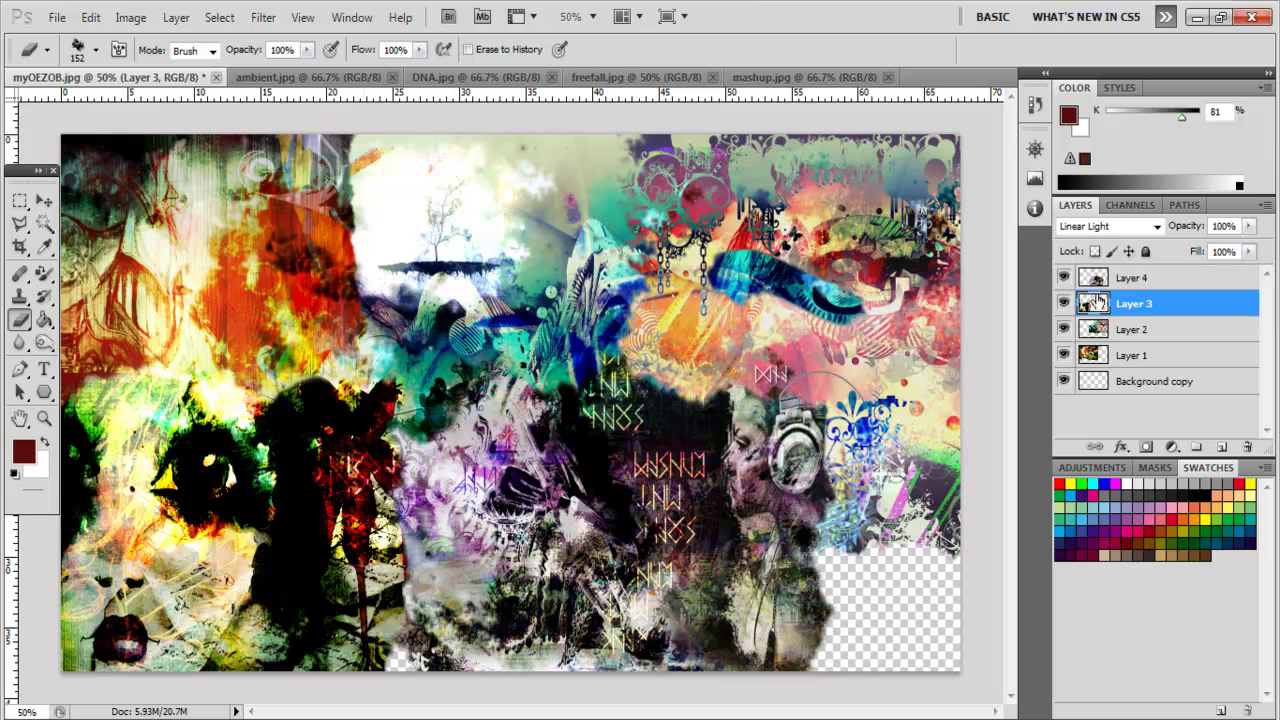
pyautogui.moveTo(175, 420); pyautogui.dragTo(248, 482)
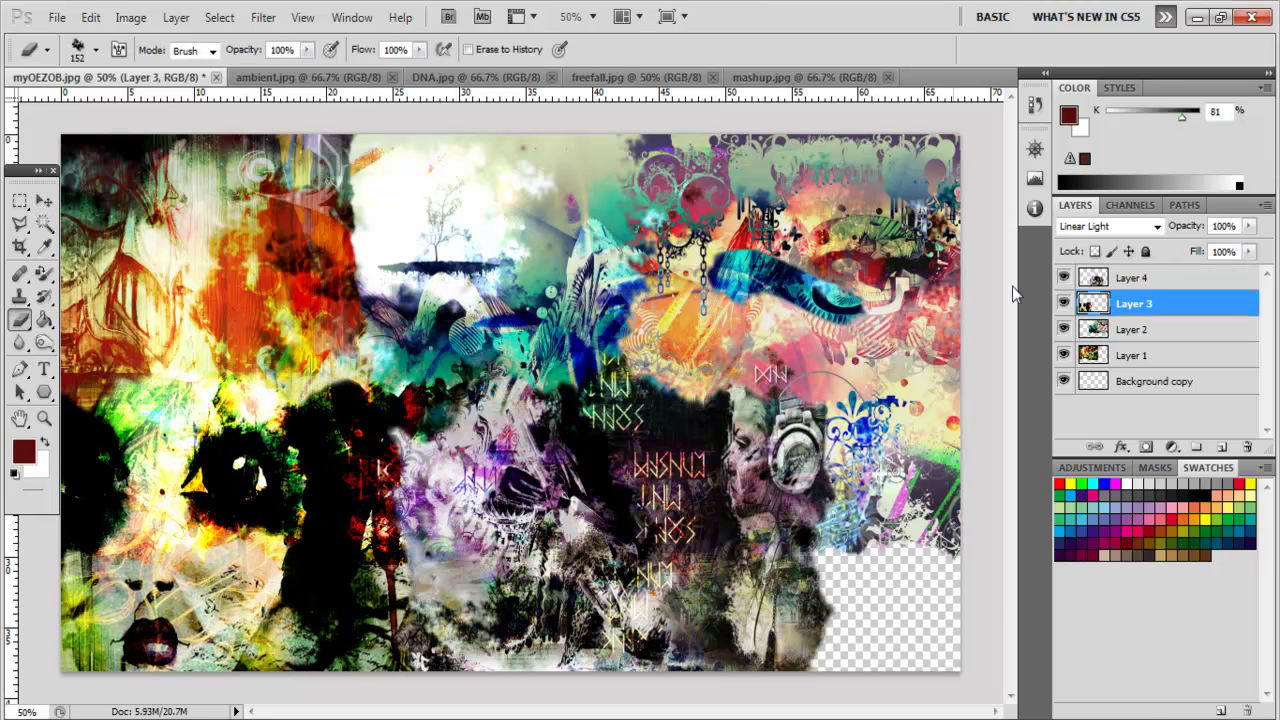
# Preview Difference and Soft Light blend modes on the mashup layer.
pyautogui.rightClick(1130, 280)
pyautogui.click(1046, 280)
pyautogui.click(900, 469)
pyautogui.click(884, 385)
pyautogui.moveTo(1073, 485)
pyautogui.mouseDown()
pyautogui.moveTo(1222, 447)
pyautogui.moveTo(1156, 140)
pyautogui.mouseUp()
pyautogui.click(1015, 204)
pyautogui.click(960, 477)
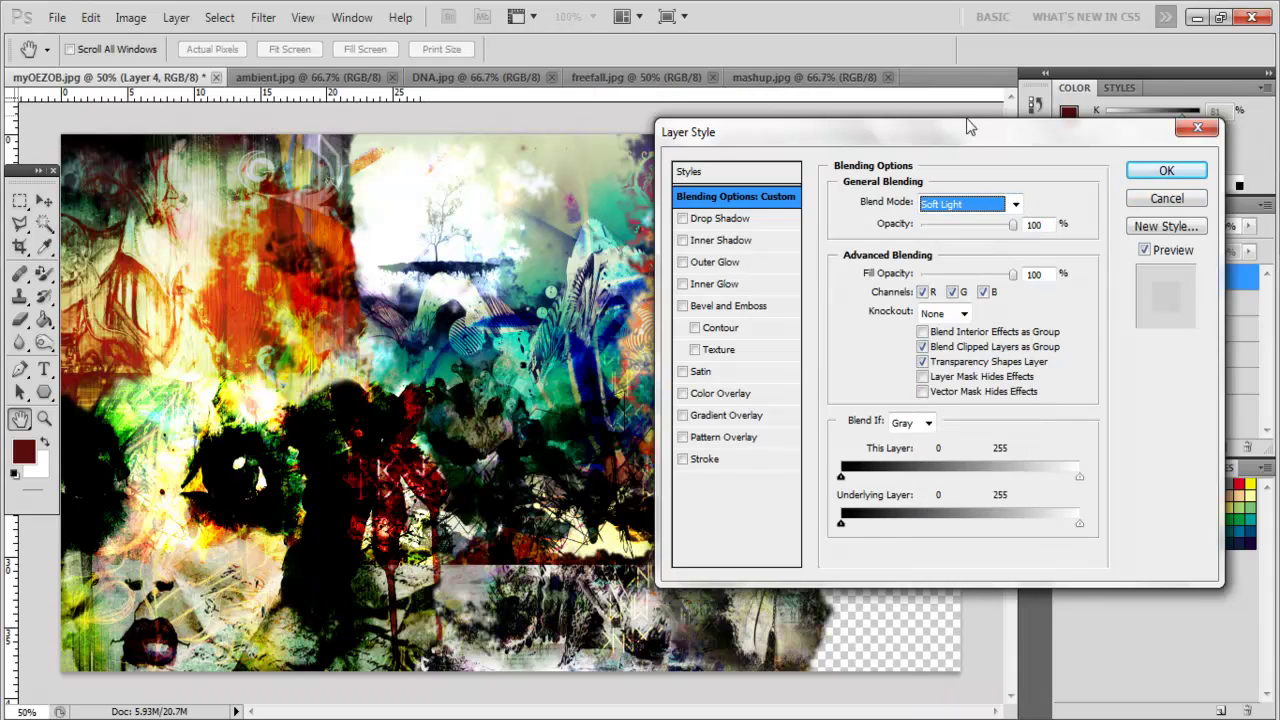
# Preview Hue and Saturation modes, leaving the mashup layer Normal at 100% opacity.
pyautogui.moveTo(969, 126); pyautogui.dragTo(970, 351)
pyautogui.click(1016, 429)
pyautogui.click(971, 429)
pyautogui.click(1016, 429)
pyautogui.click(1020, 451)
pyautogui.click(1016, 429)
pyautogui.click(955, 463)
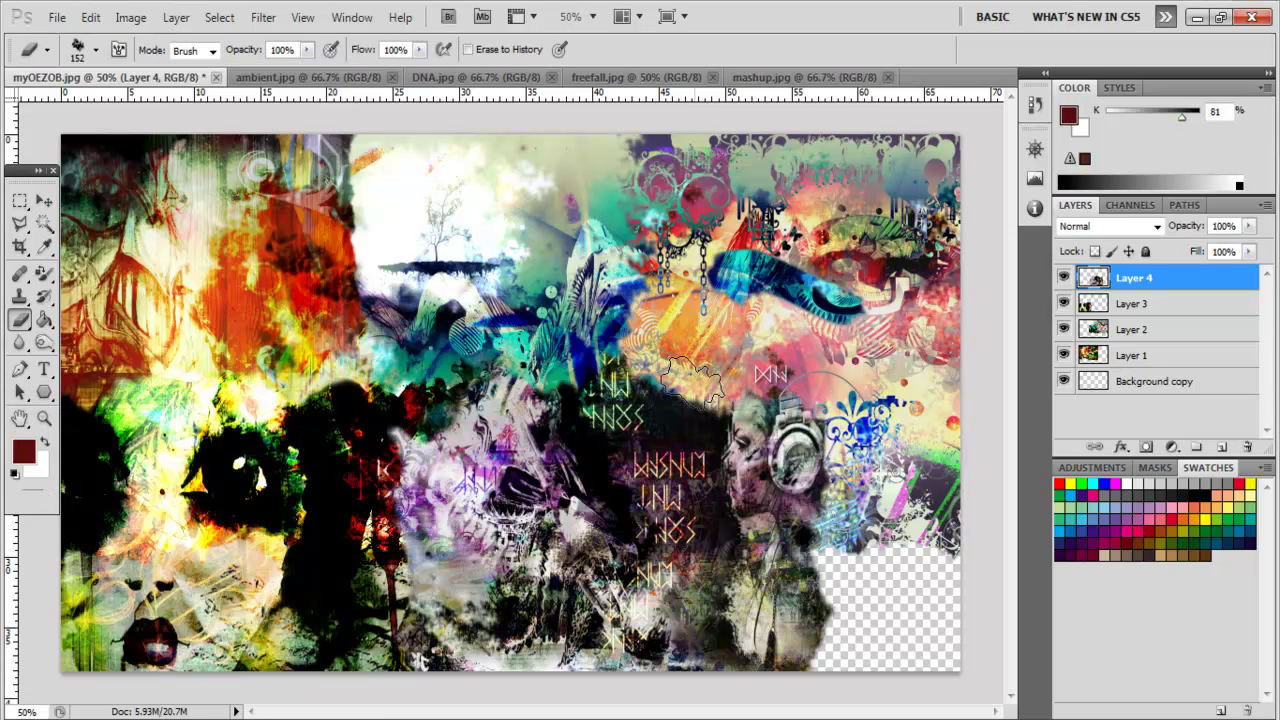
# Open the surreal image and drop it into the collage's lower right.
pyautogui.click(52, 22)
pyautogui.click(80, 58)
pyautogui.click(1088, 265)
pyautogui.moveTo(1224, 180)
pyautogui.mouseDown()
pyautogui.moveTo(1223, 277)
pyautogui.moveTo(1197, 397)
pyautogui.mouseUp()
pyautogui.click(889, 345)
pyautogui.click(806, 378)
pyautogui.doubleClick(806, 378)
pyautogui.press('v')
pyautogui.moveTo(126, 119); pyautogui.dragTo(752, 588)
# Erase the surreal layer's edges and set its blend mode to Pin Light.
pyautogui.press('e')
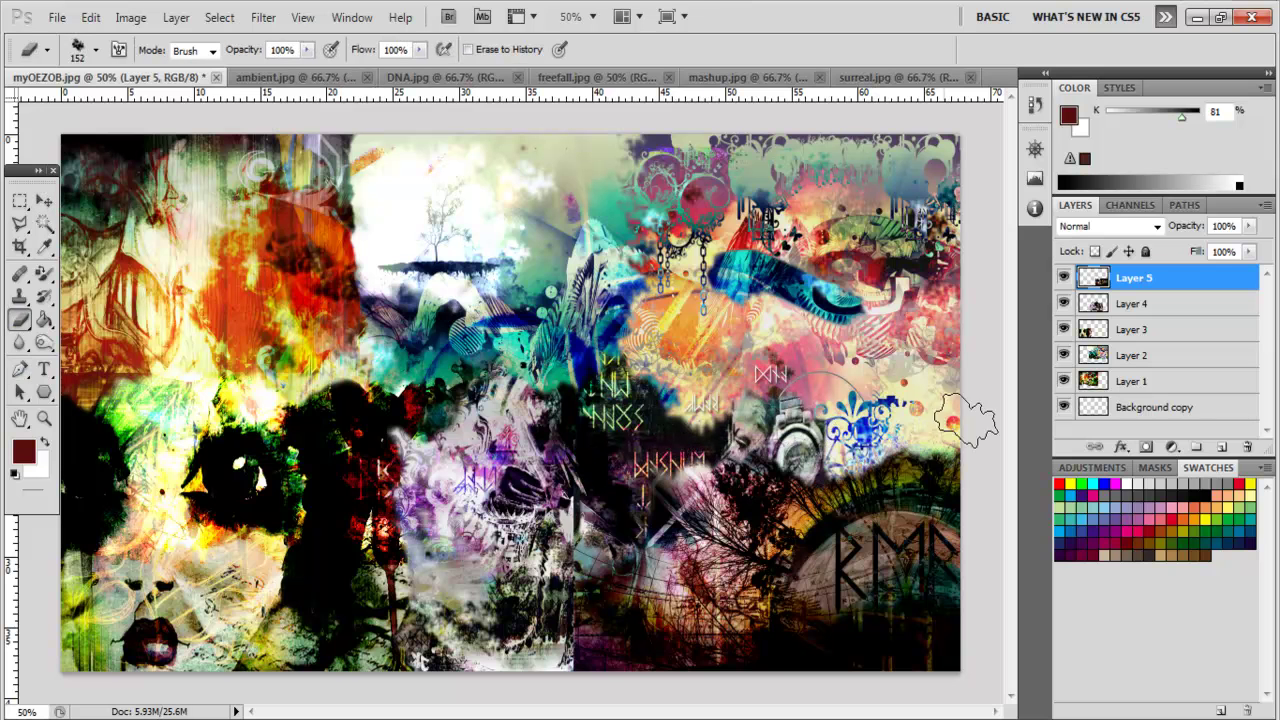
pyautogui.rightClick(1118, 280)
pyautogui.click(966, 278)
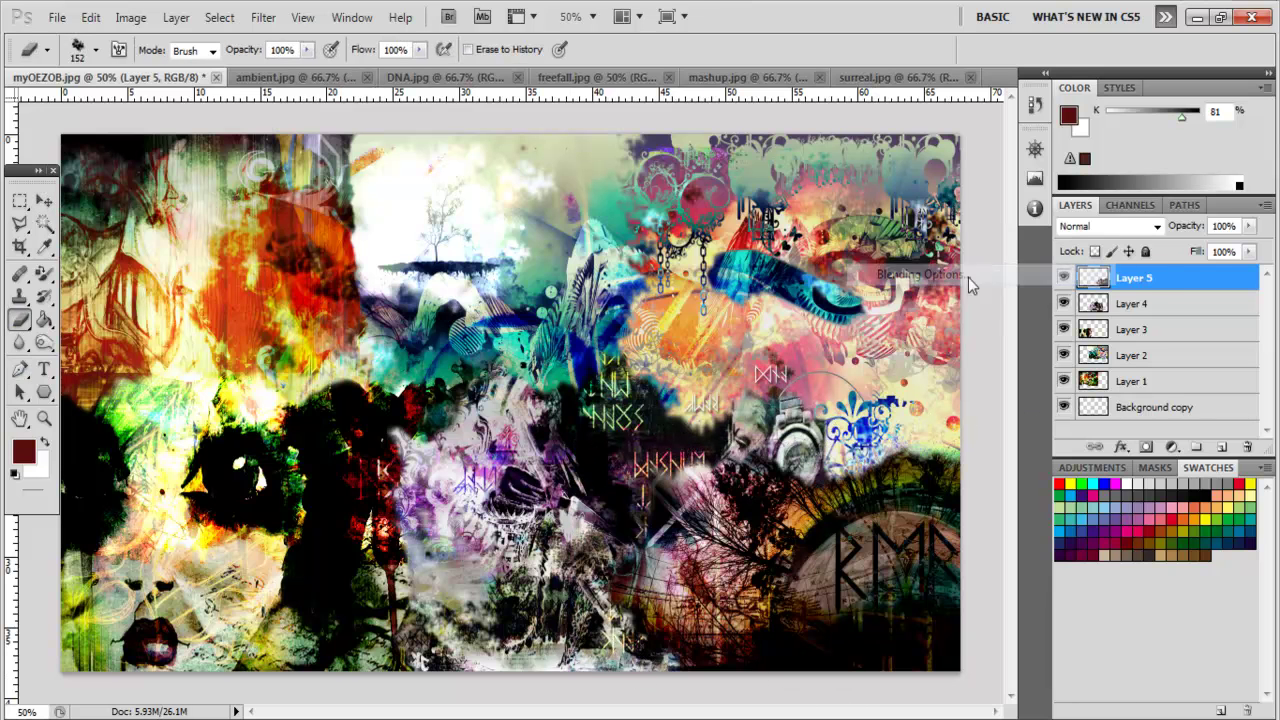
pyautogui.moveTo(720, 88); pyautogui.dragTo(503, 220)
pyautogui.click(440, 297)
pyautogui.click(463, 328)
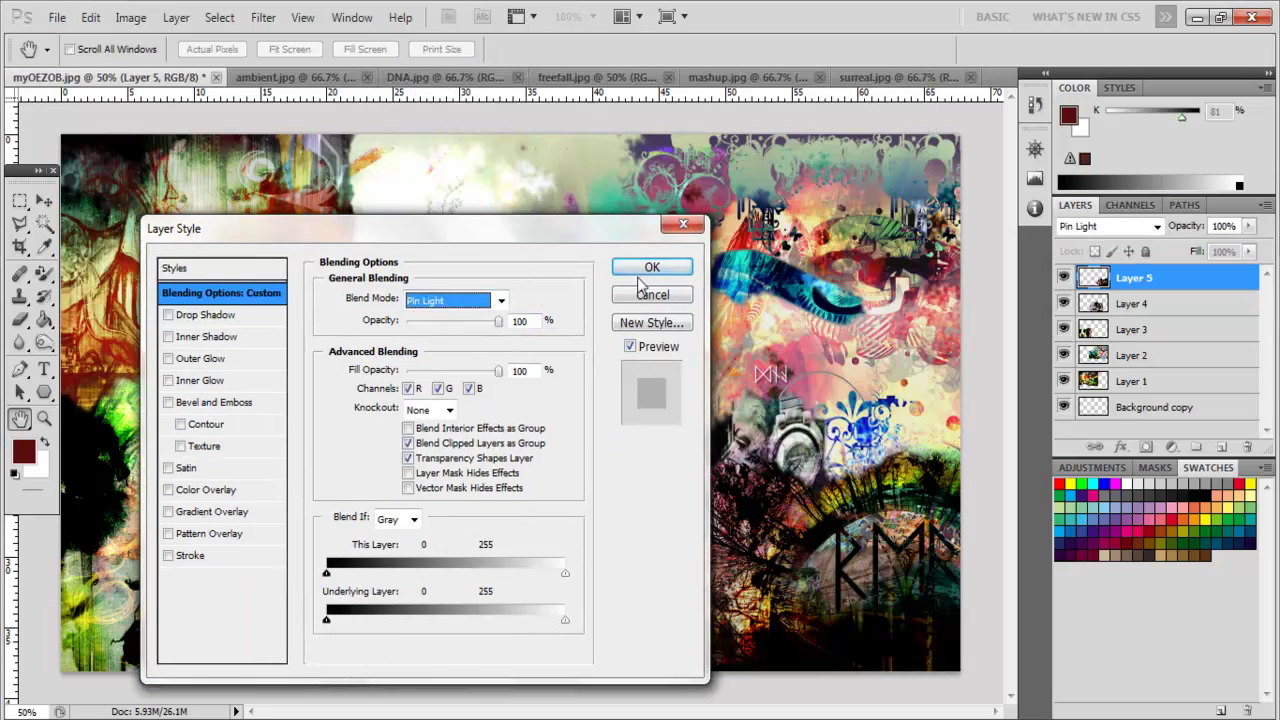
pyautogui.click(645, 270)
# View the collage at Actual Pixels, pan across it, then fit it back on screen.
pyautogui.click(45, 420)
pyautogui.rightClick(212, 421)
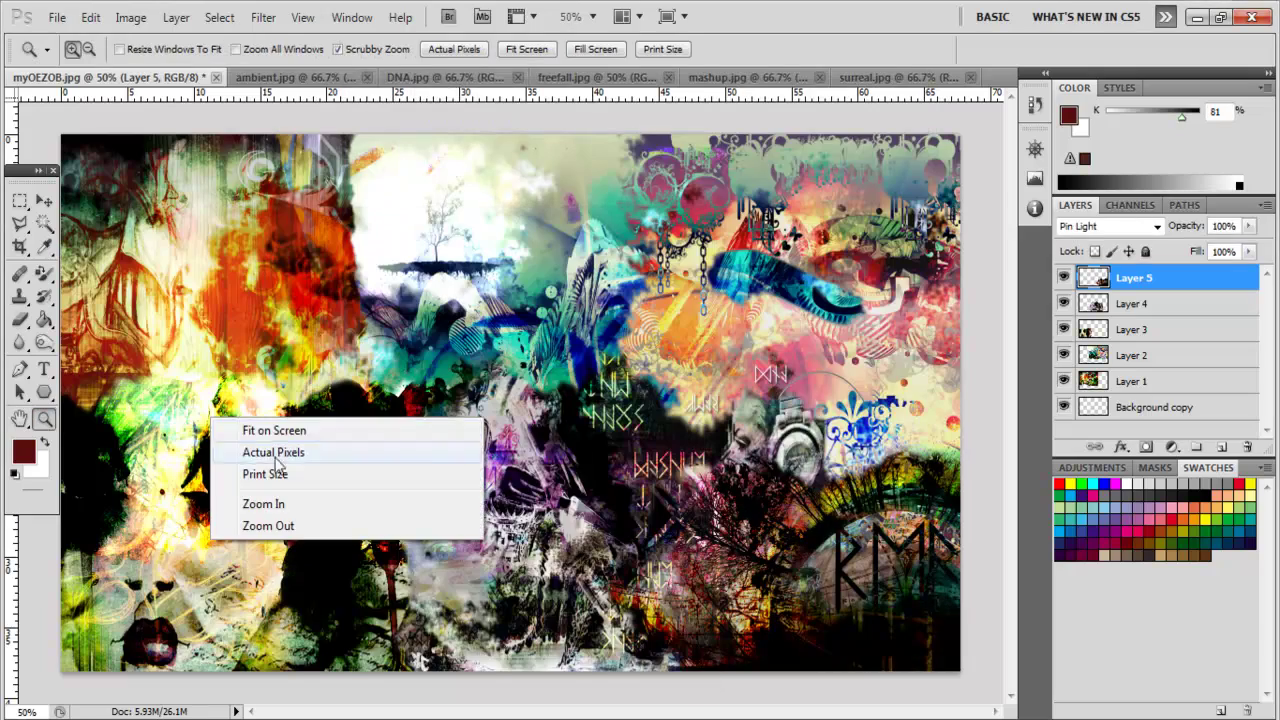
pyautogui.click(271, 449)
pyautogui.moveTo(650, 705); pyautogui.dragTo(463, 507)
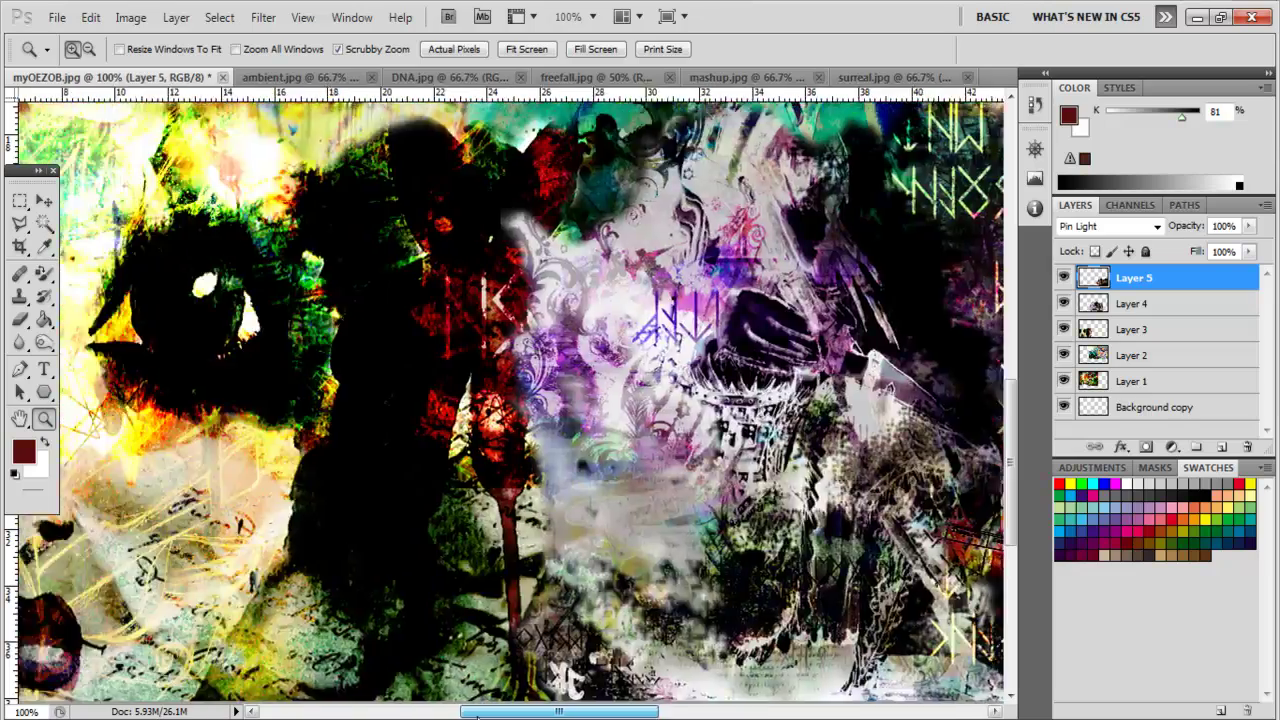
pyautogui.rightClick(582, 502)
pyautogui.click(643, 563)
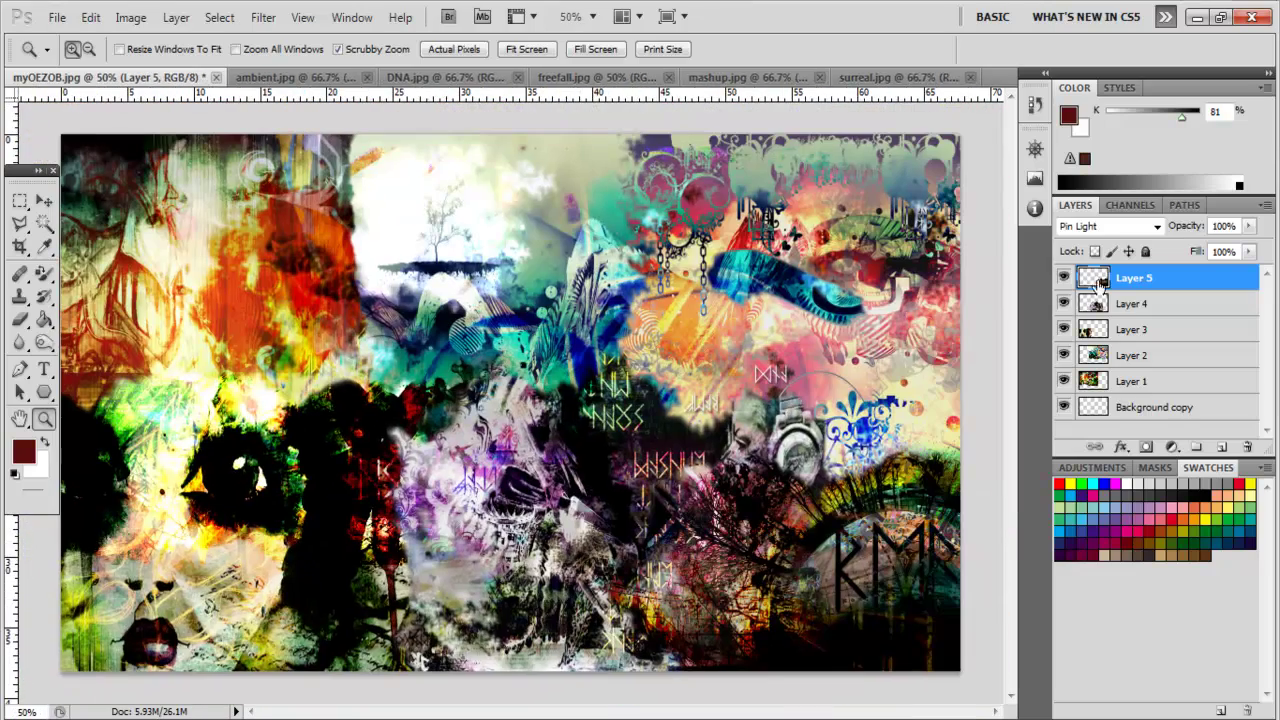
# Scale Layer 3 down to about 87% so it covers the empty gap.
pyautogui.click(1087, 333)
pyautogui.hotkey('ctrl', 't')
pyautogui.moveTo(450, 390)
pyautogui.mouseDown()
pyautogui.moveTo(180, 370)
pyautogui.moveTo(143, 428)
pyautogui.mouseUp()
pyautogui.press('Return')
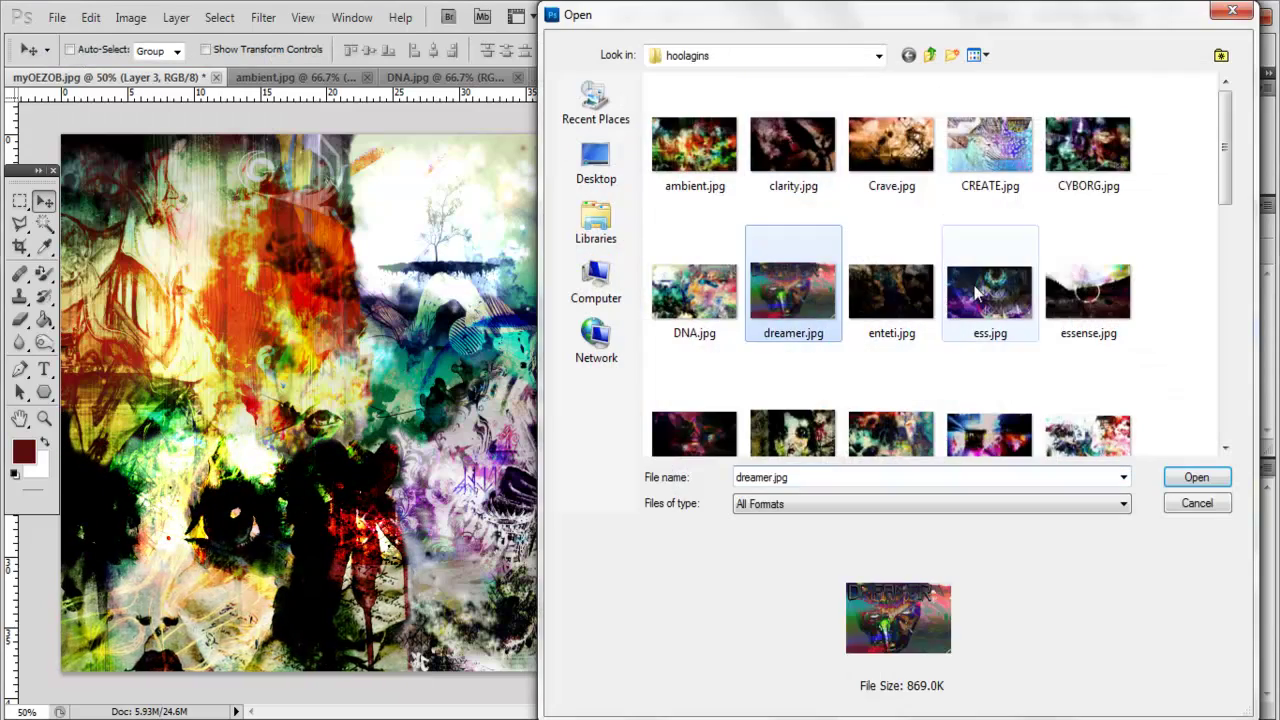
# Bring Fog.jpg into the collage, move it left and down, and bring it to front.
pyautogui.scroll(-2, 694, 277)
pyautogui.doubleClick(694, 277)
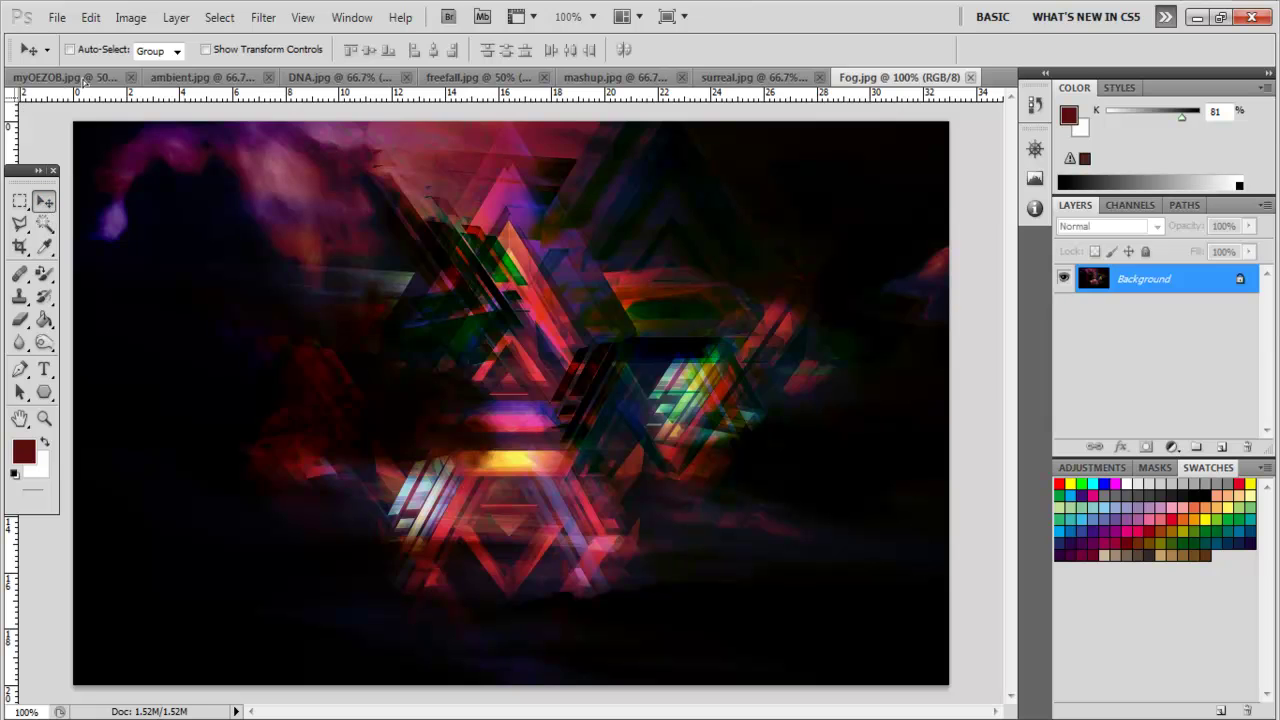
pyautogui.moveTo(85, 82); pyautogui.dragTo(340, 84)
pyautogui.moveTo(369, 252); pyautogui.dragTo(121, 376)
pyautogui.hotkey('ctrl', 'shift', ']')
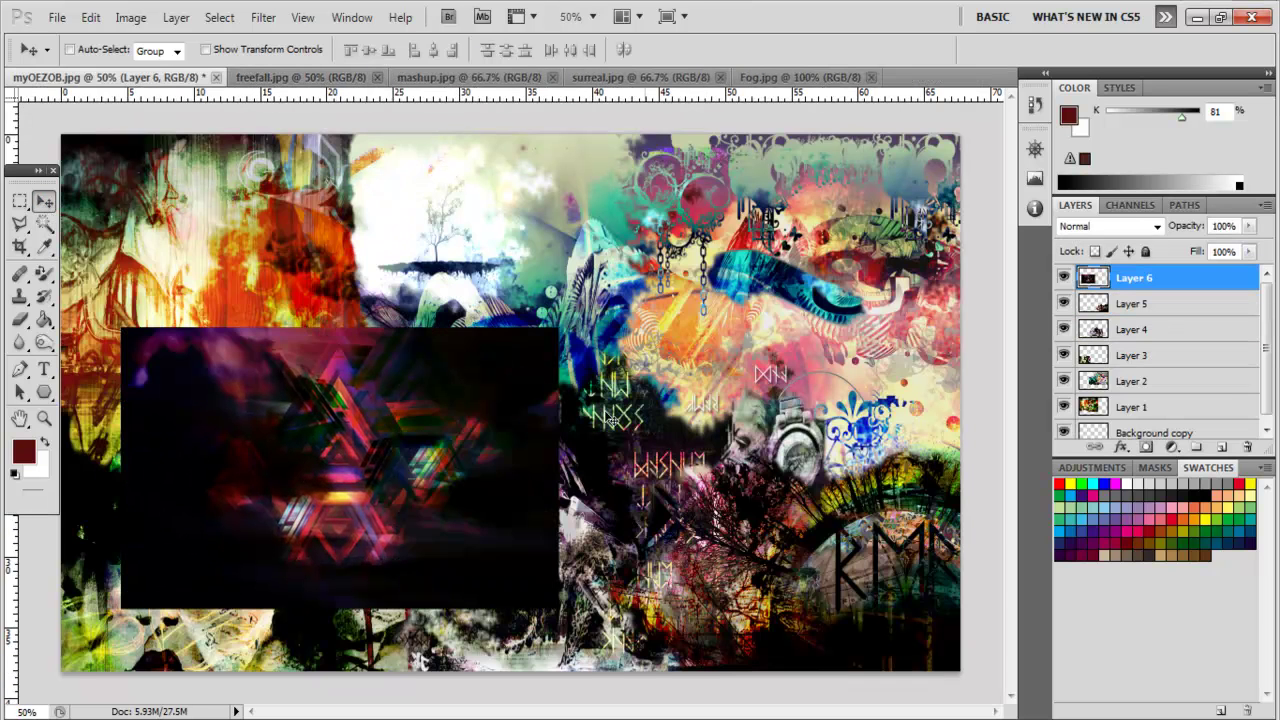
# Erase the Fog image's curved edge and upper-left corner, then set Layer 6 to Subtract.
pyautogui.moveTo(445, 230); pyautogui.dragTo(240, 517)
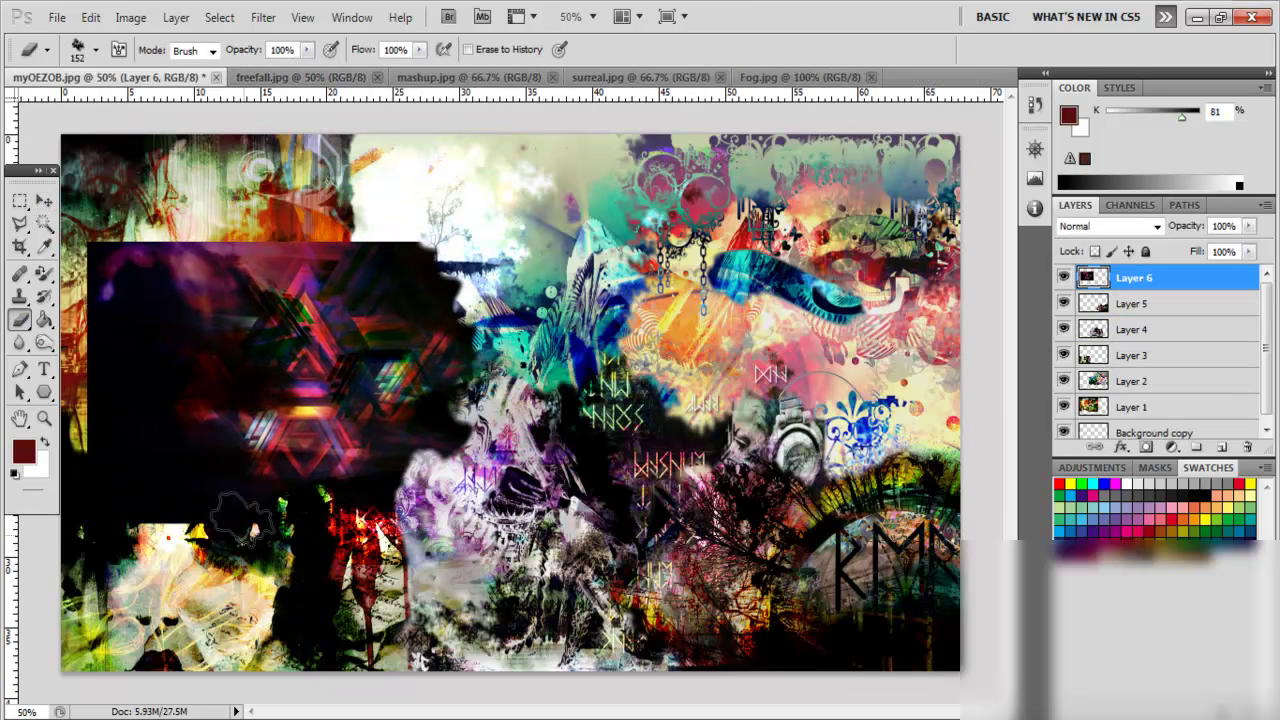
pyautogui.moveTo(110, 260); pyautogui.dragTo(210, 300)
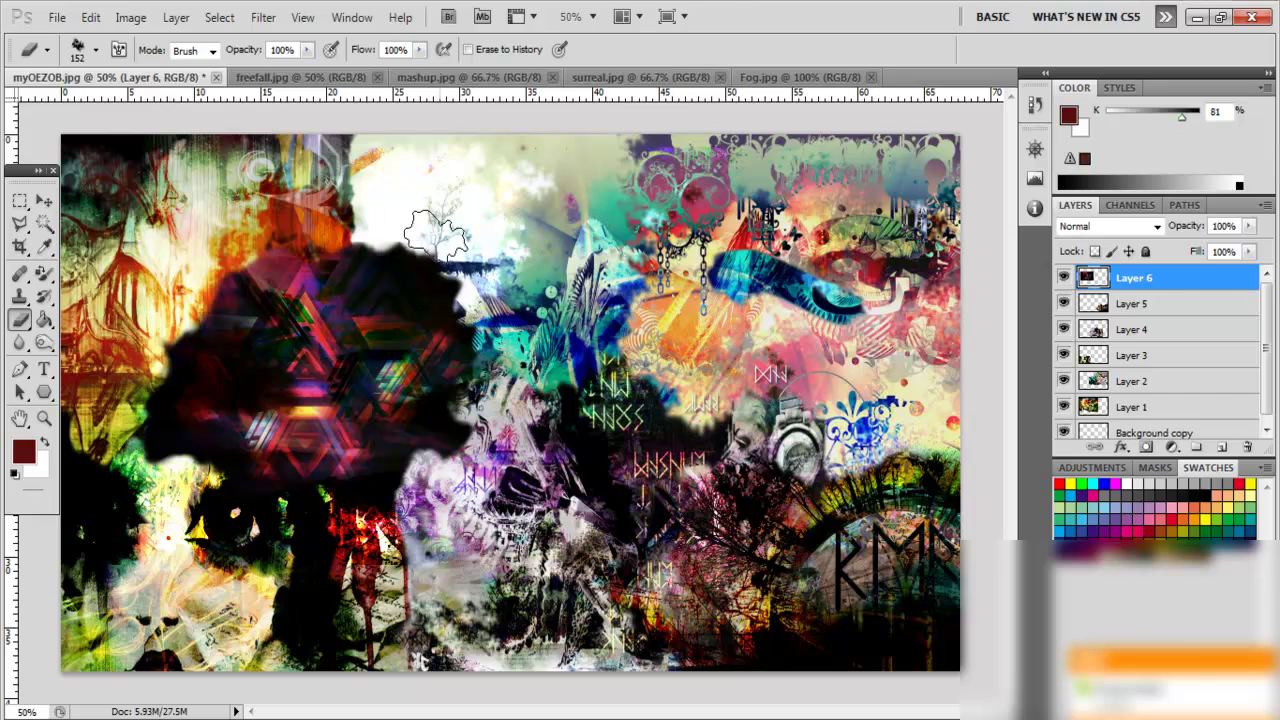
pyautogui.doubleClick(1198, 275)
pyautogui.click(457, 217)
pyautogui.click(490, 455)
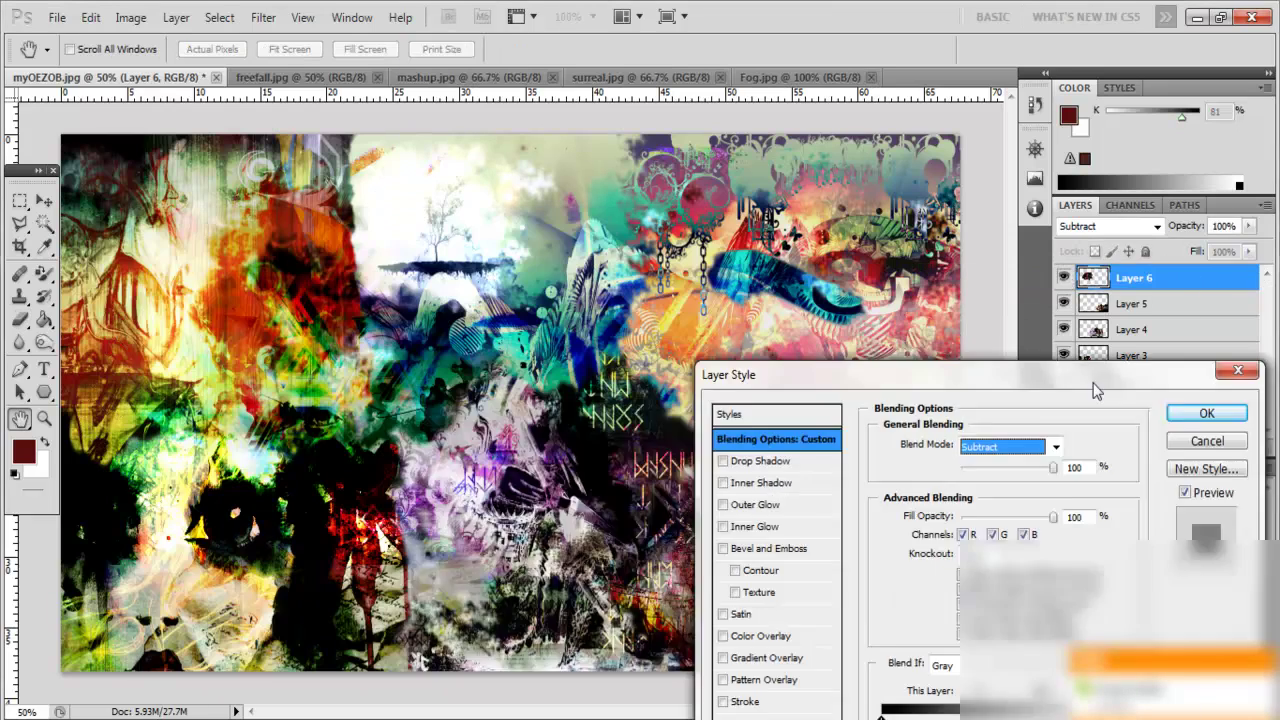
# Move the Fog layer toward the upper middle and duplicate Layer 6.
pyautogui.press('v')
pyautogui.moveTo(167, 270); pyautogui.dragTo(464, 232)
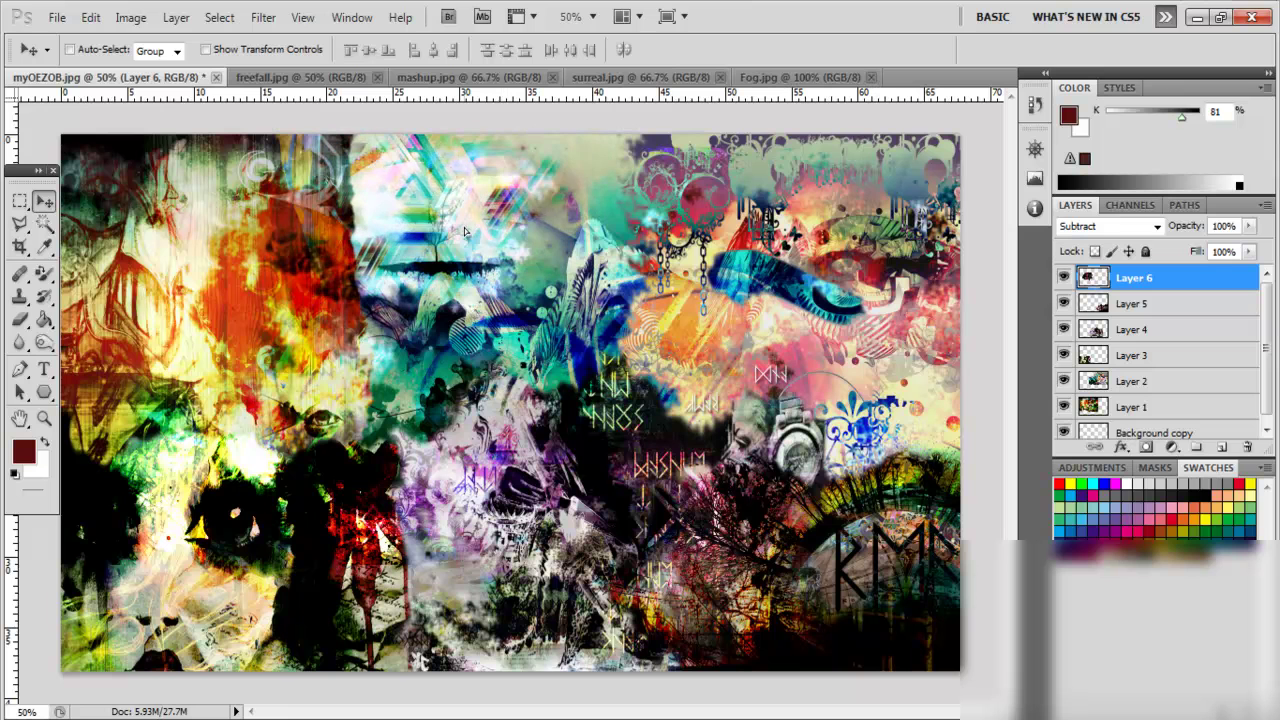
pyautogui.rightClick(1093, 277)
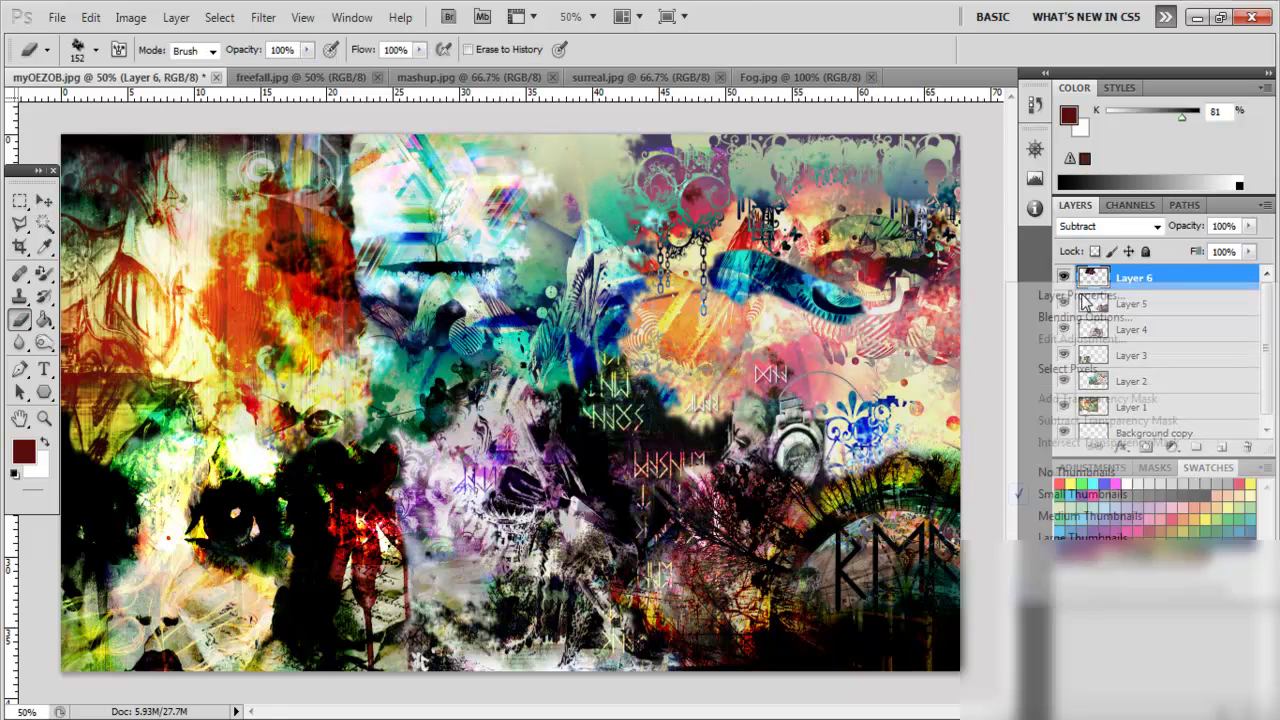
pyautogui.click(1014, 286)
pyautogui.press('Escape')
pyautogui.rightClick(1145, 282)
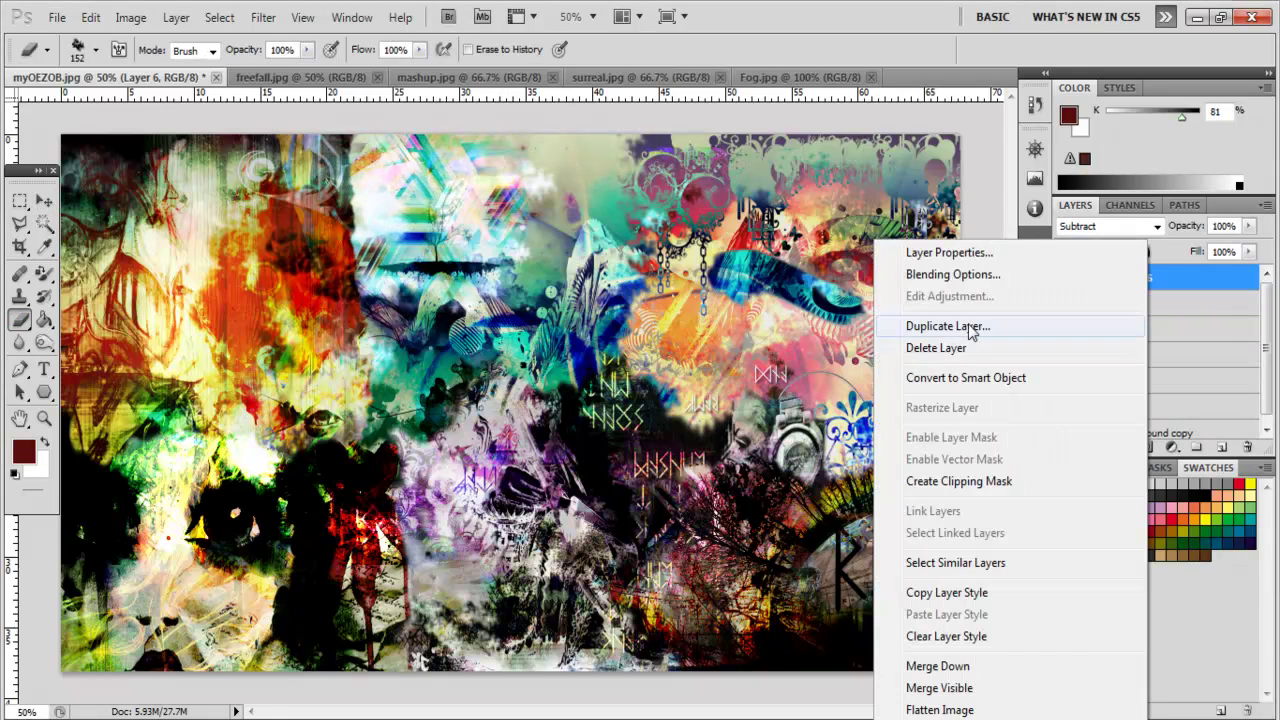
pyautogui.click(968, 324)
# Duplicate the Fog layer again and move the copy toward the upper right.
pyautogui.rightClick(1087, 279)
pyautogui.press('Escape')
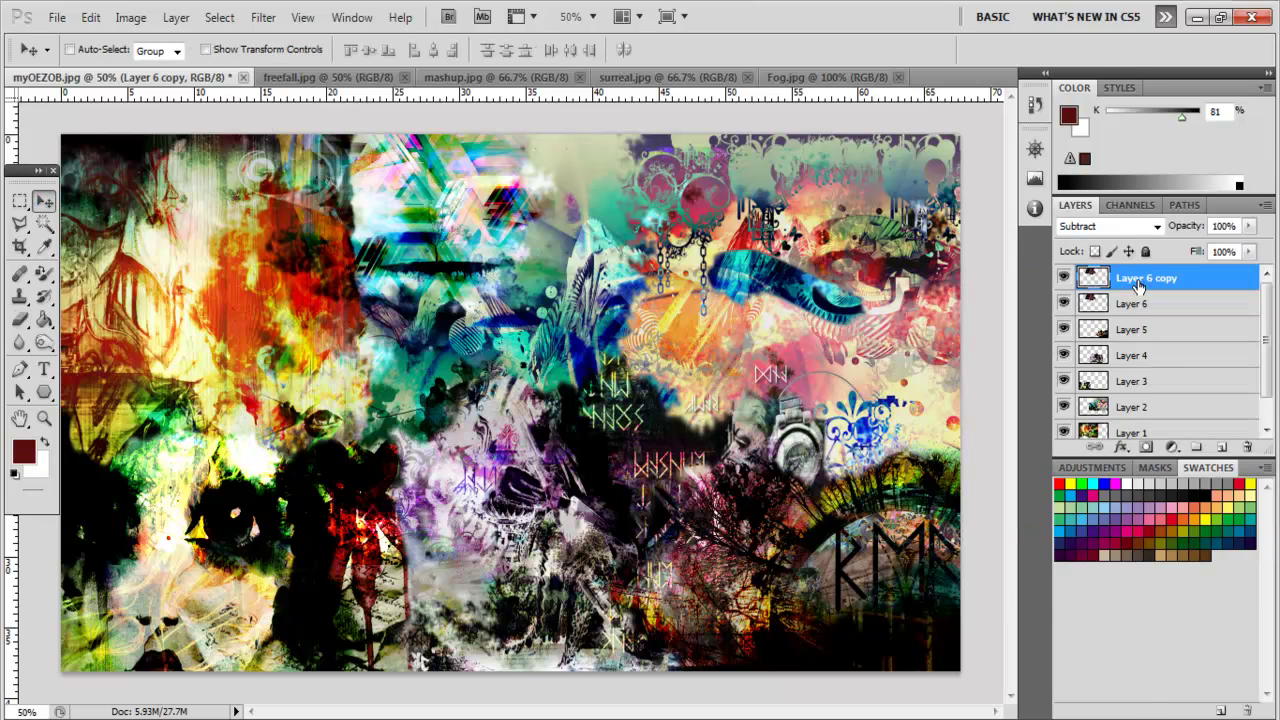
pyautogui.rightClick(1146, 279)
pyautogui.click(968, 324)
pyautogui.moveTo(440, 230); pyautogui.dragTo(931, 227)
pyautogui.hotkey('ctrl', 'alt', 'z')
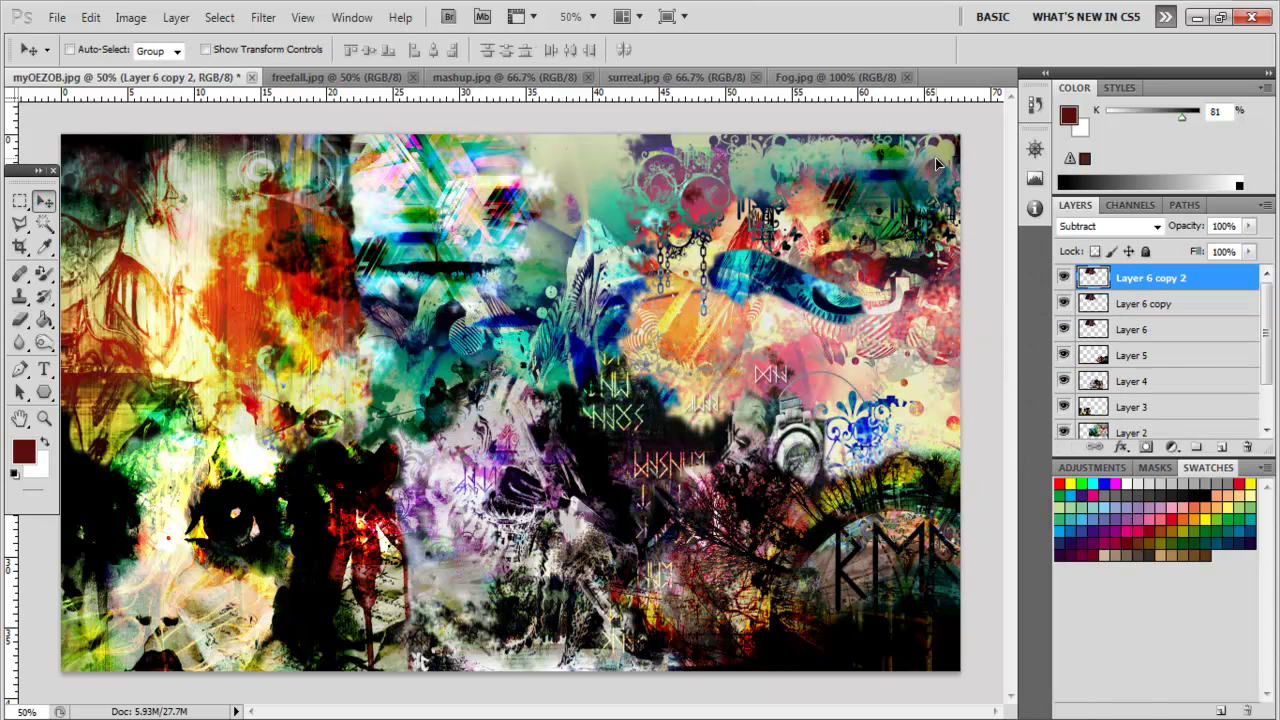
# Open essense.jpg and copy an elliptical circle selection onto a new Layer 8.
pyautogui.hotkey('ctrl', 'alt', 'z')
pyautogui.click(57, 17)
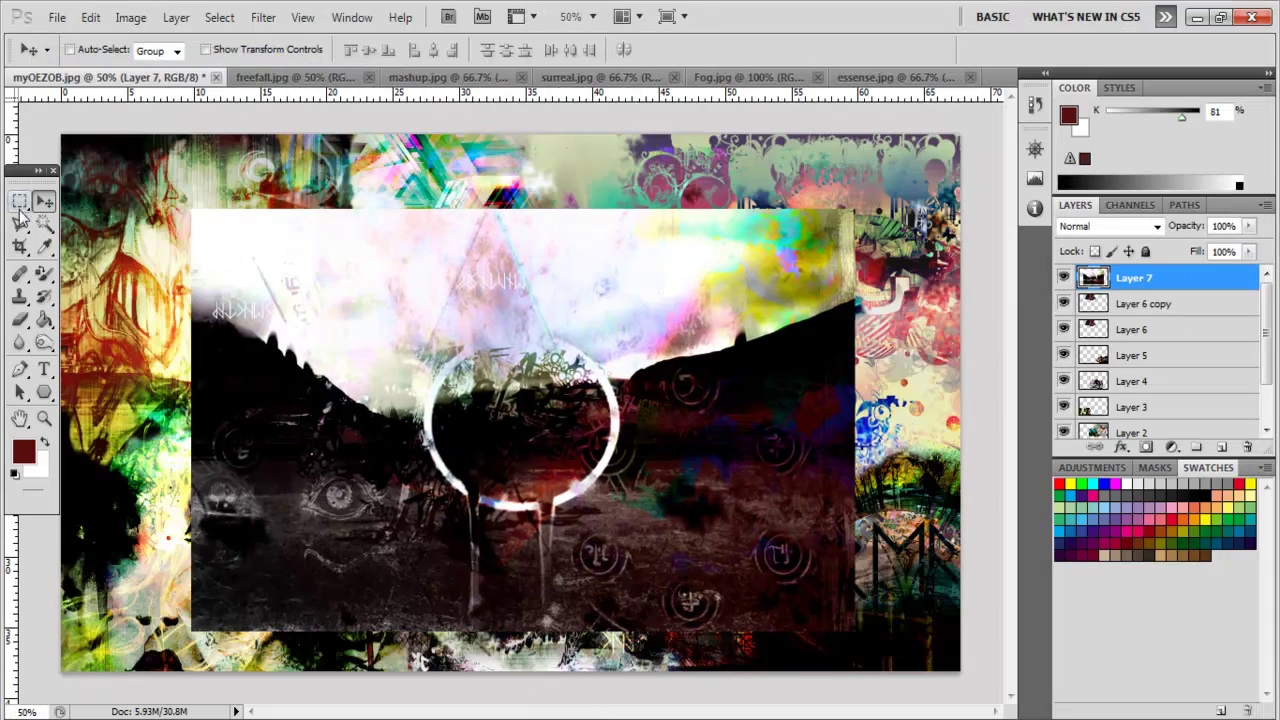
pyautogui.click(20, 202)
pyautogui.click(118, 218)
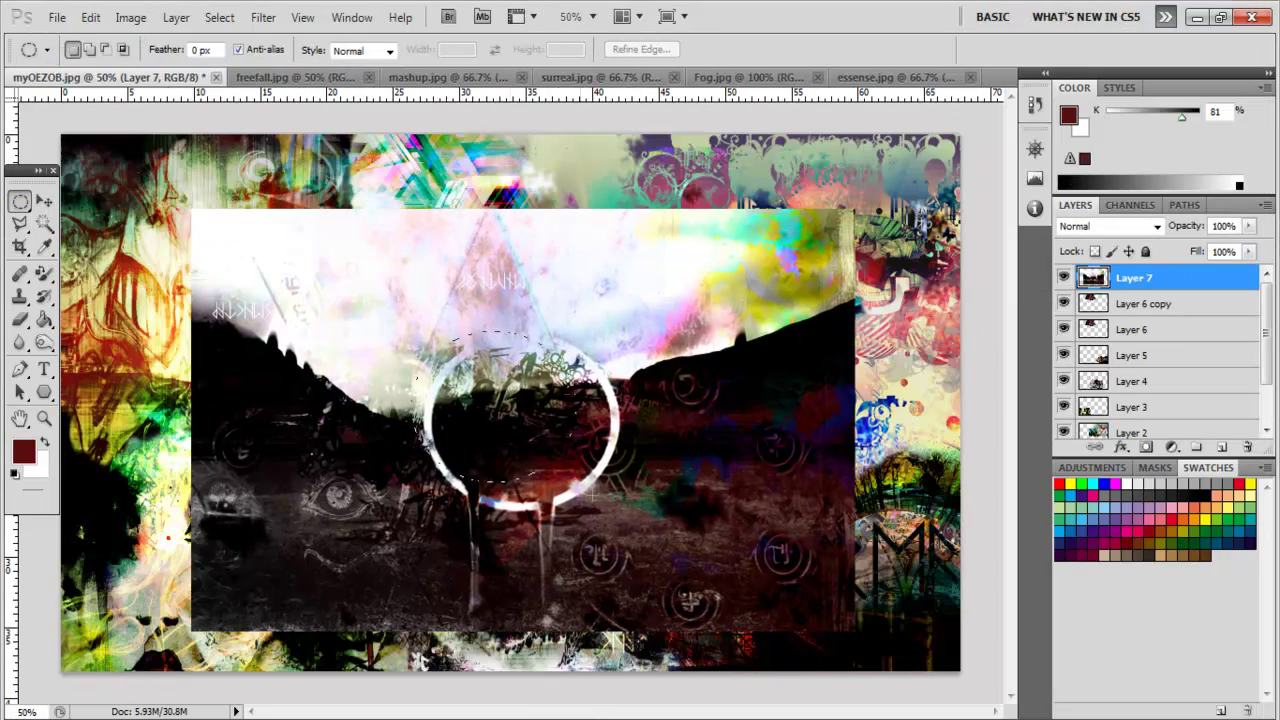
pyautogui.rightClick(600, 500)
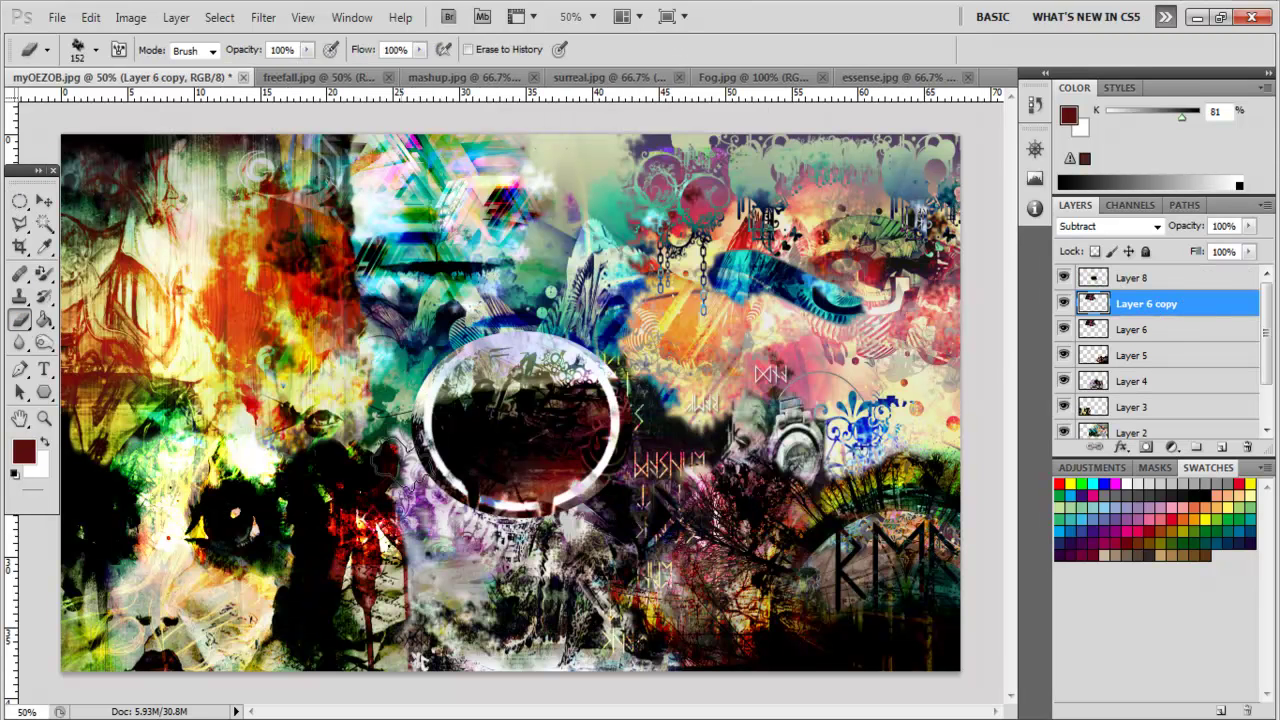
pyautogui.hotkey('alt', ']')
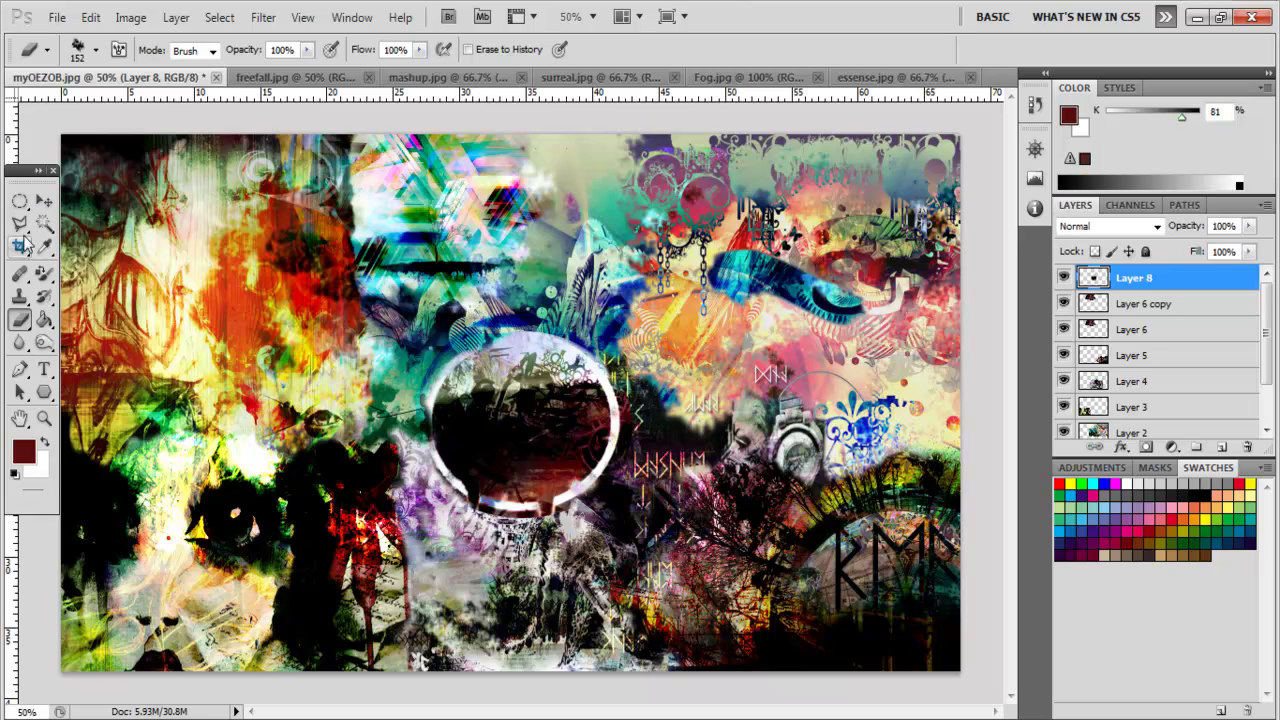
# Move the circle layer to the left and try Divide blending on Layer 8.
pyautogui.press('v')
pyautogui.moveTo(525, 420); pyautogui.dragTo(240, 408)
pyautogui.rightClick(1128, 278)
pyautogui.click(1031, 276)
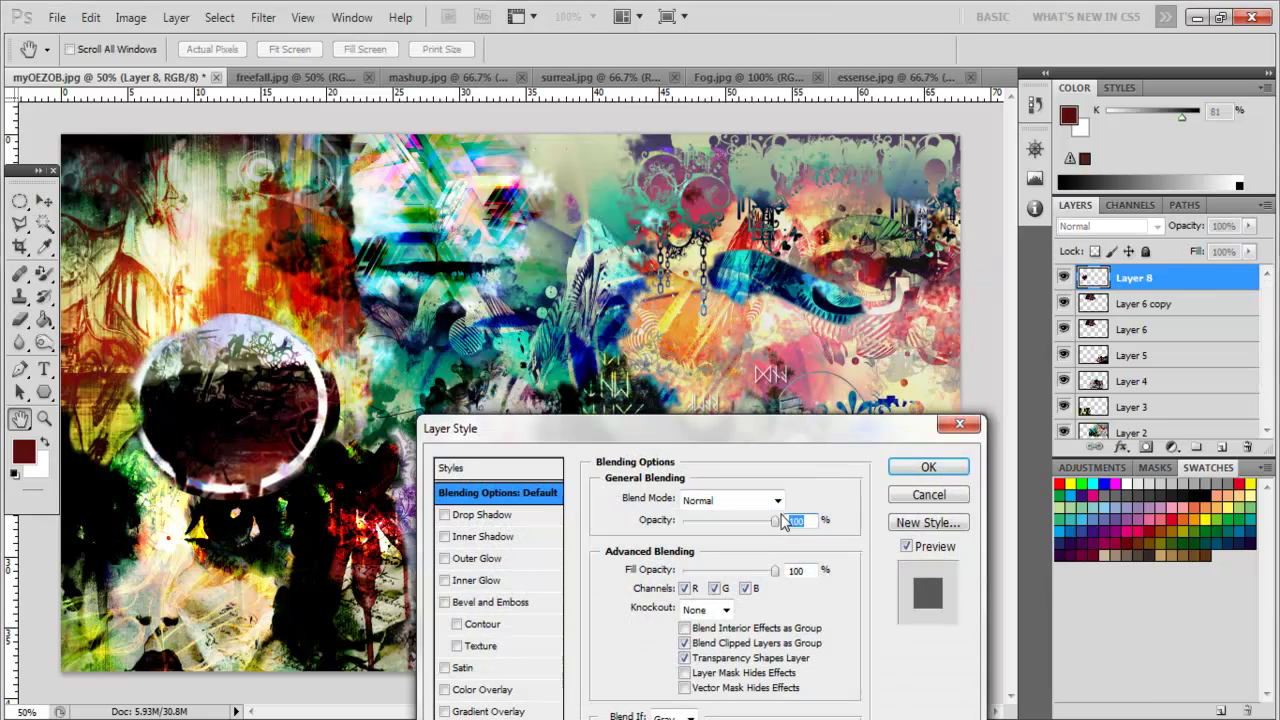
pyautogui.click(730, 500)
pyautogui.click(748, 451)
pyautogui.click(928, 467)
pyautogui.moveTo(845, 204); pyautogui.dragTo(240, 360)
# Switch Layer 8 to Linear Burn after trying Multiply, and shift it to the top-left.
pyautogui.rightClick(1128, 278)
pyautogui.click(1060, 308)
pyautogui.click(730, 500)
pyautogui.click(720, 440)
pyautogui.click(730, 500)
pyautogui.click(680, 367)
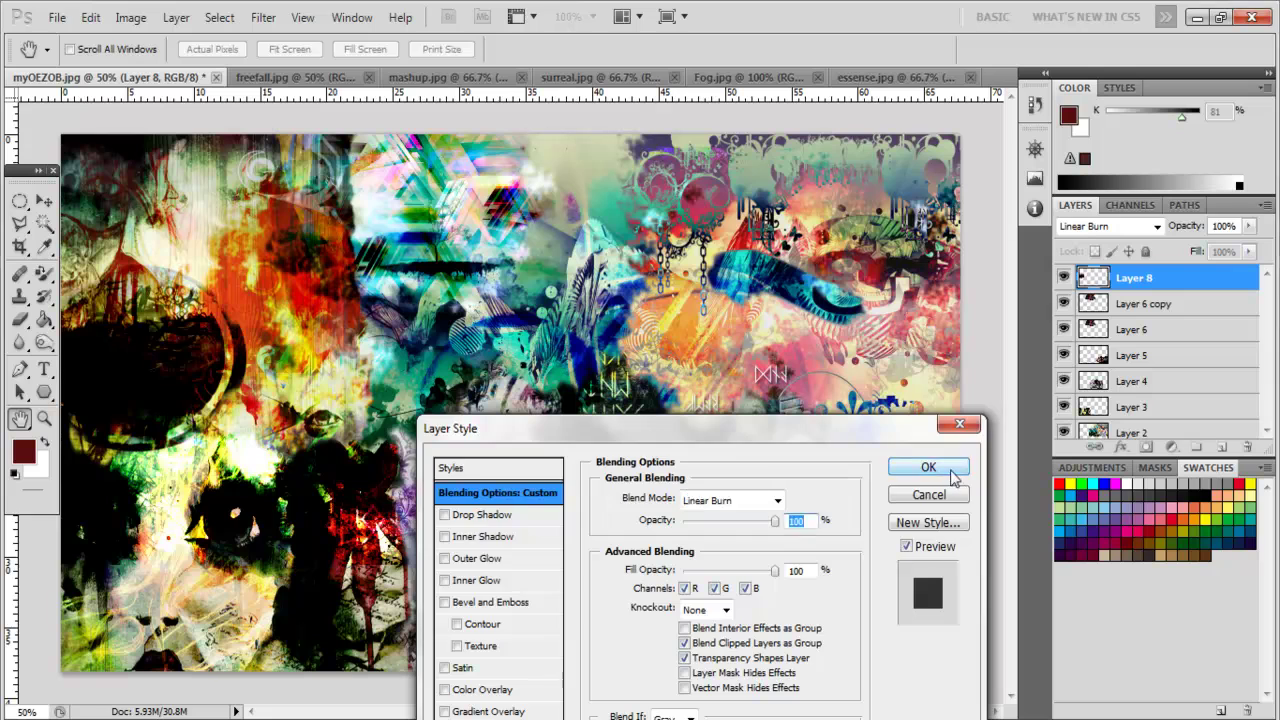
pyautogui.click(928, 467)
pyautogui.moveTo(160, 370)
pyautogui.mouseDown()
pyautogui.moveTo(135, 163)
pyautogui.moveTo(98, 482)
pyautogui.moveTo(115, 416)
pyautogui.moveTo(100, 342)
pyautogui.mouseUp()
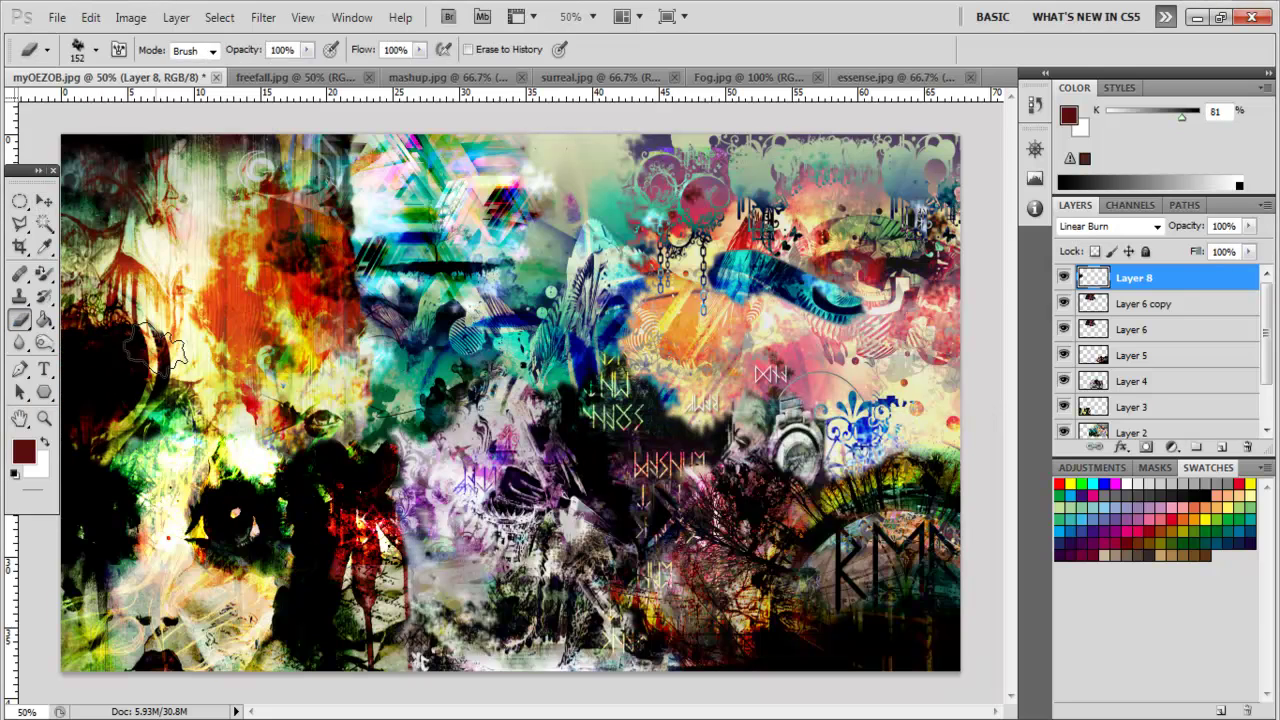
# Pick the Smudge Tool to blend the circle into the collage.
pyautogui.scroll(3, 155, 348)
pyautogui.click(44, 343)
pyautogui.click(19, 343)
pyautogui.click(105, 375)
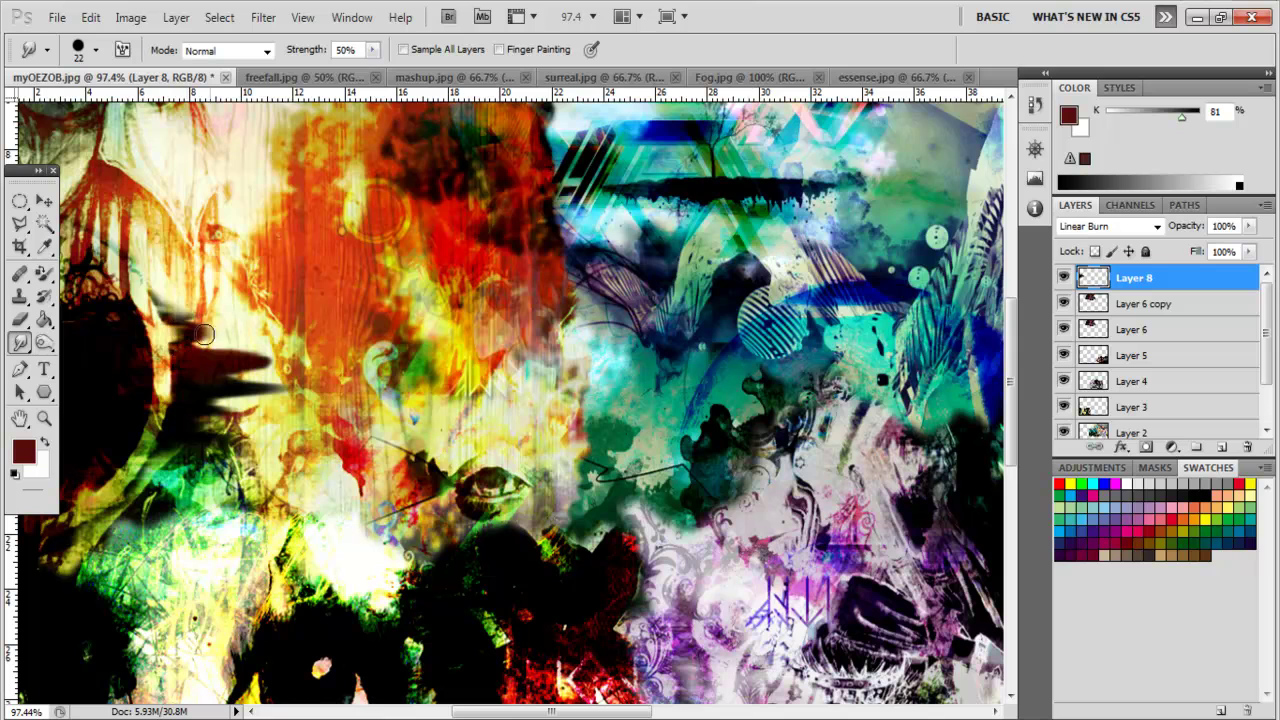
pyautogui.scroll(-3, 266, 273)
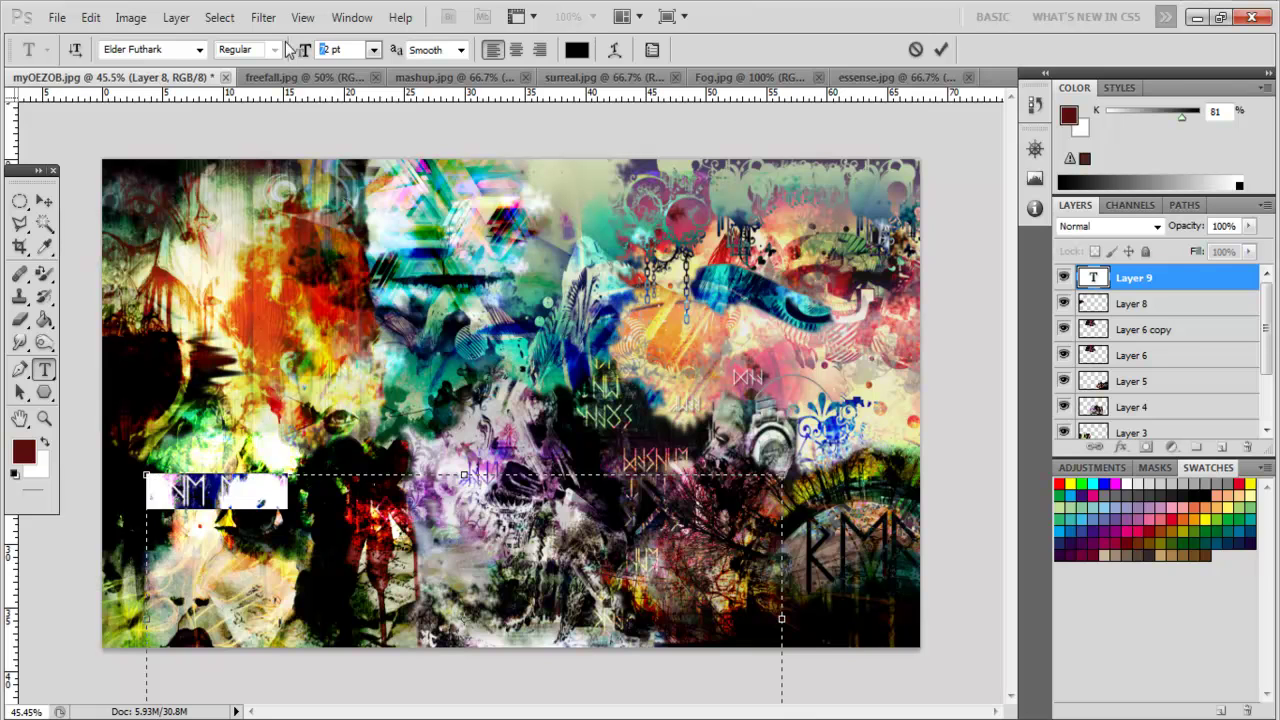
pyautogui.write('132')
# Commit the rune text and set the view to 66.7% zoom.
pyautogui.click(44, 200)
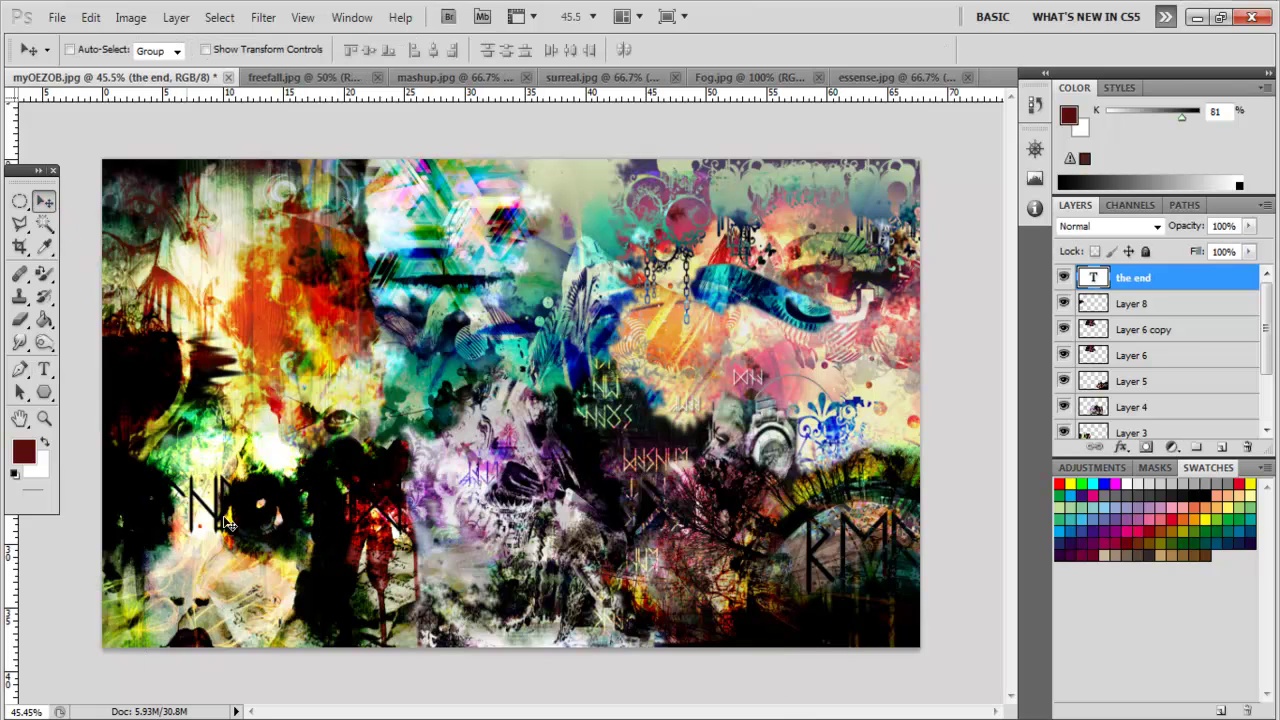
pyautogui.press('z')
pyautogui.rightClick(232, 460)
pyautogui.click(282, 500)
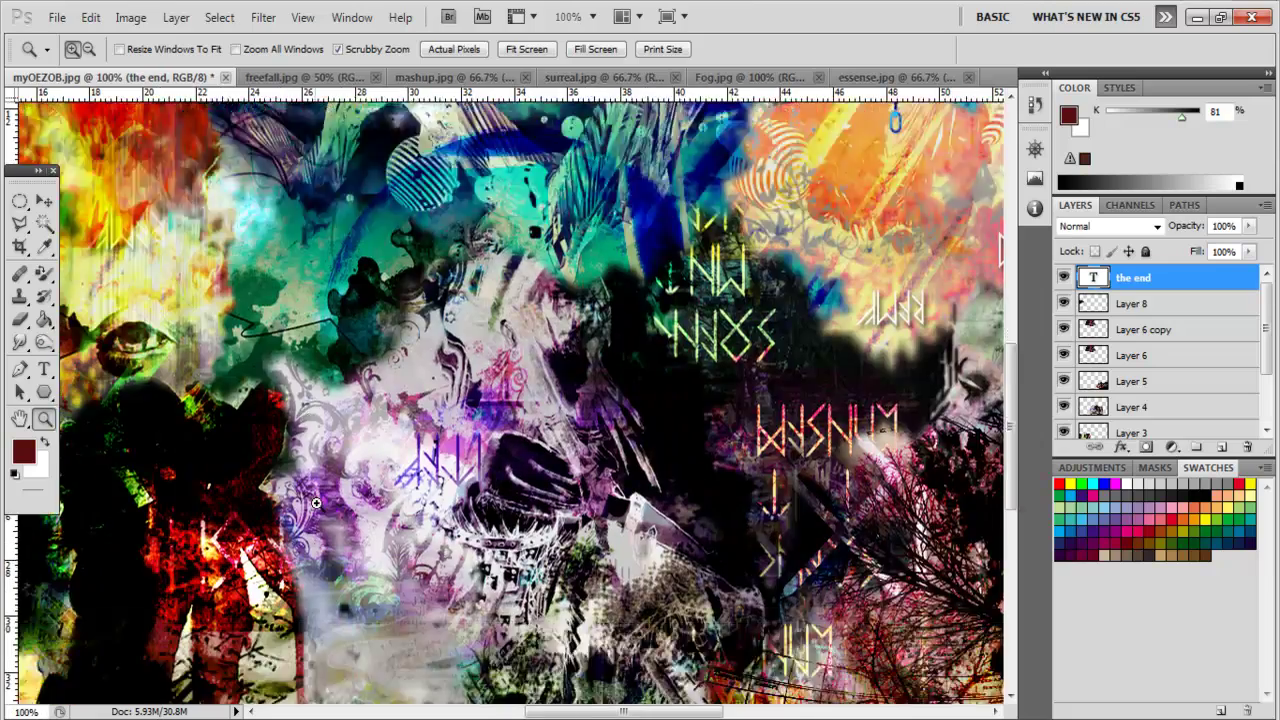
pyautogui.moveTo(515, 712); pyautogui.dragTo(450, 712)
pyautogui.rightClick(416, 448)
pyautogui.click(491, 557)
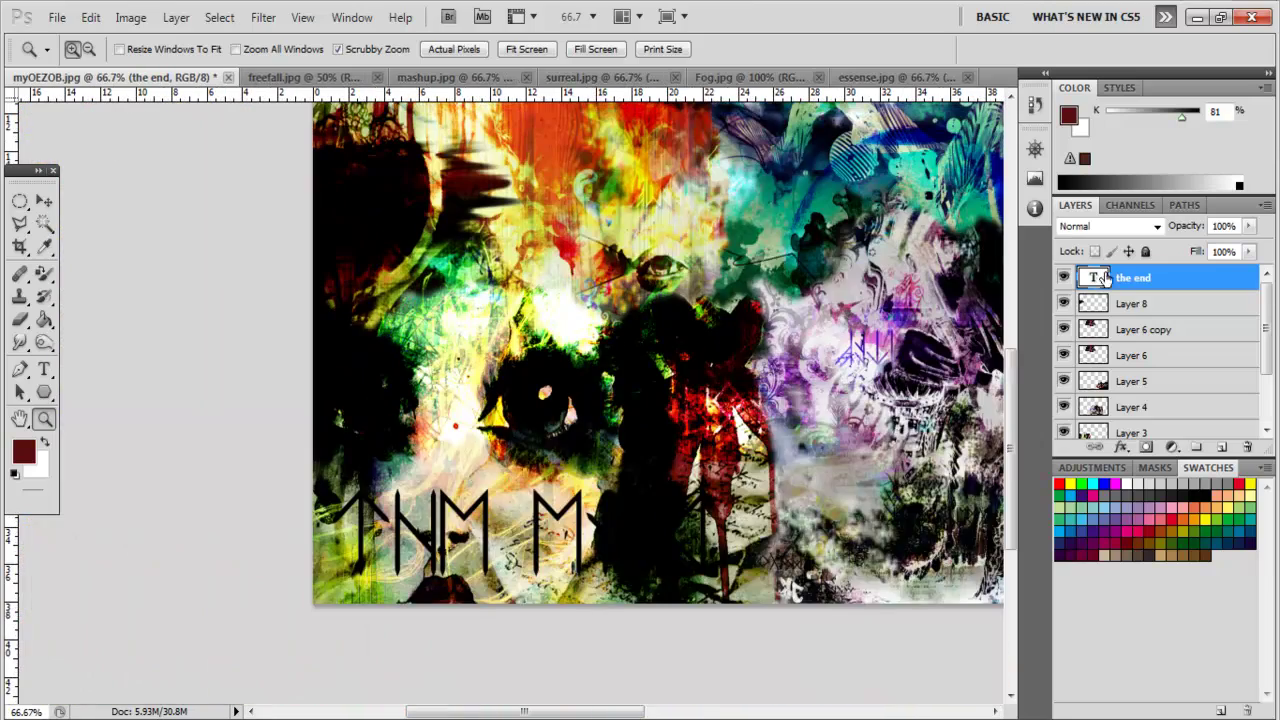
# Set the 'the end' text layer's blend mode to Divide.
pyautogui.doubleClick(1200, 277)
pyautogui.click(733, 501)
pyautogui.click(735, 409)
pyautogui.moveTo(600, 431); pyautogui.dragTo(933, 431)
pyautogui.click(1066, 501)
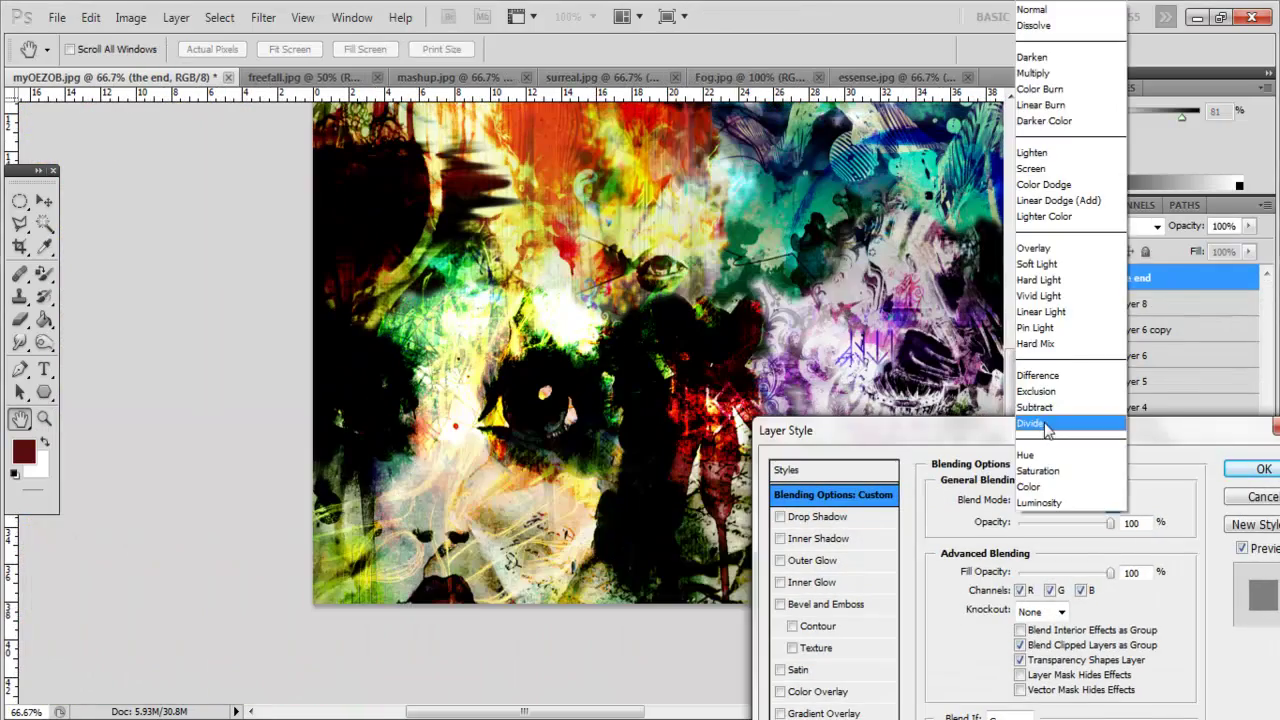
pyautogui.click(1150, 426)
pyautogui.click(1262, 469)
# Zoom to 50% and send 'the end' down the stack beneath Layer 2.
pyautogui.rightClick(466, 424)
pyautogui.click(571, 474)
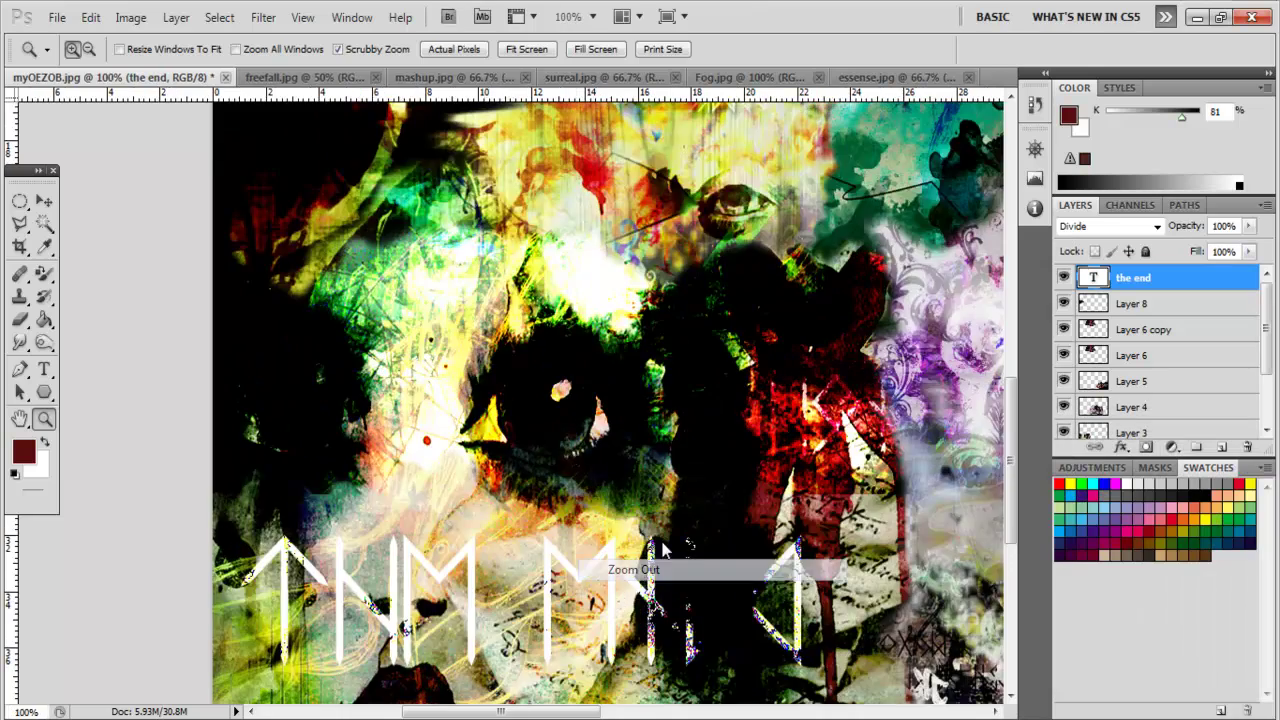
pyautogui.hotkey('ctrl', '-')
pyautogui.hotkey('ctrl', '-')
pyautogui.moveTo(440, 615); pyautogui.dragTo(503, 612)
pyautogui.hotkey('ctrl', '[')
pyautogui.hotkey('ctrl', '[')
pyautogui.hotkey('ctrl', '[')
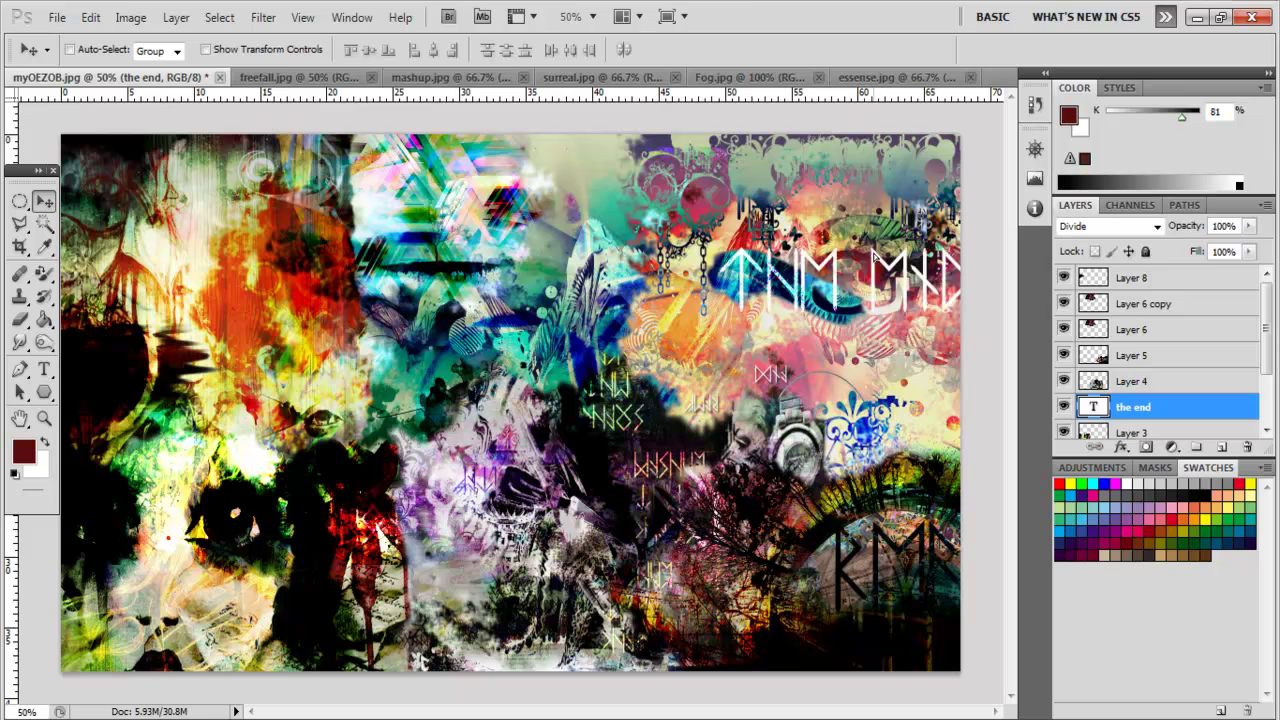
pyautogui.hotkey('ctrl', '[')
pyautogui.hotkey('ctrl', '[')
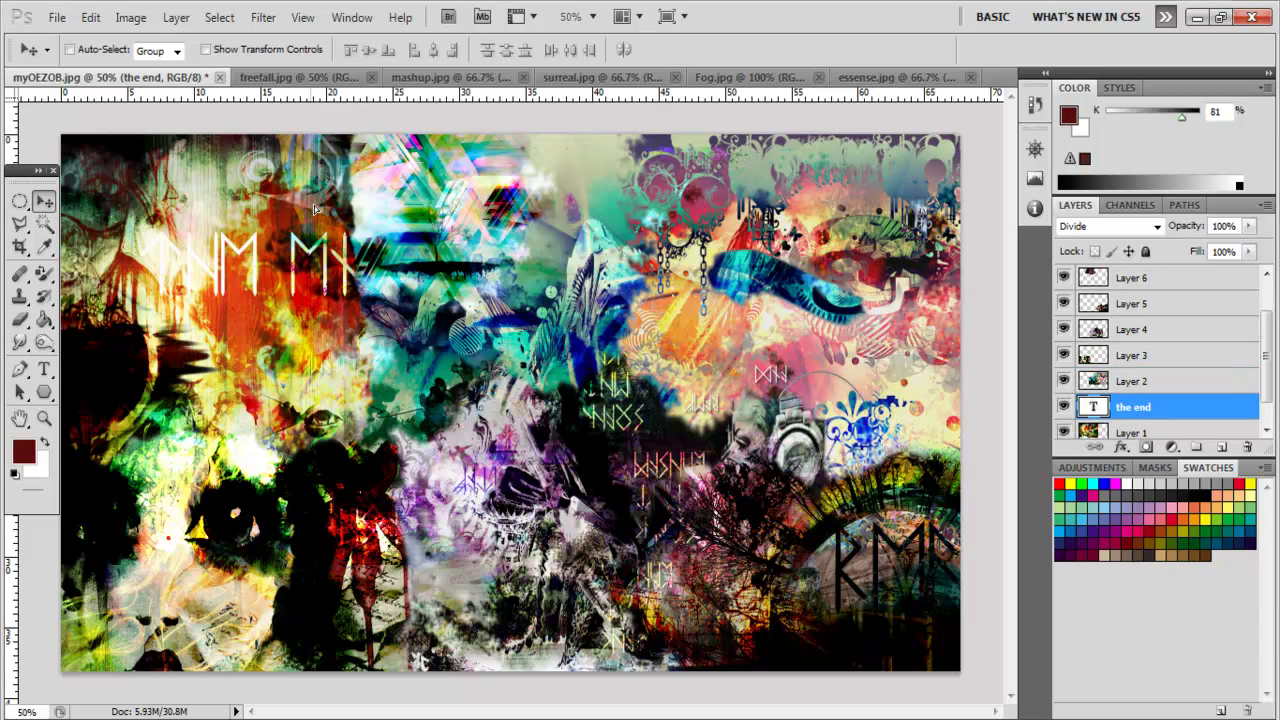
# Open glitch.jpg and drag it into the collage as Layer 9.
pyautogui.click(57, 17)
pyautogui.click(75, 40)
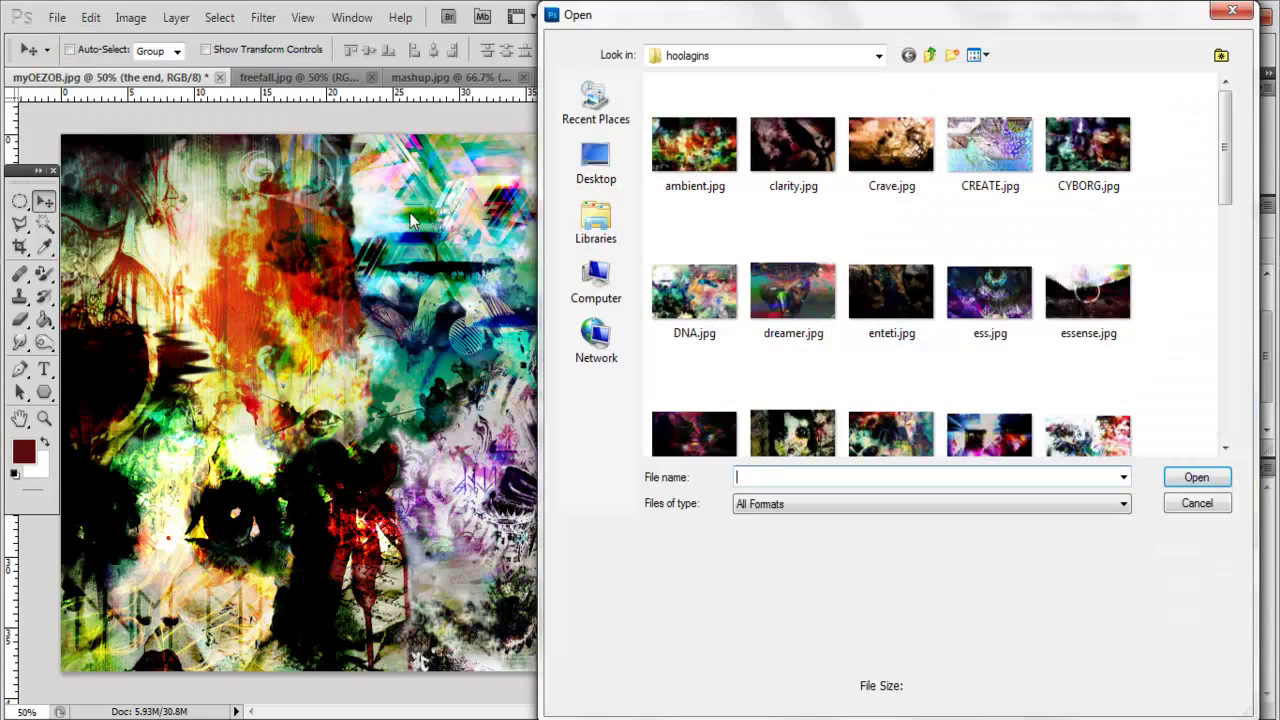
pyautogui.click(800, 157)
pyautogui.scroll(-2, 763, 300)
pyautogui.doubleClick(894, 214)
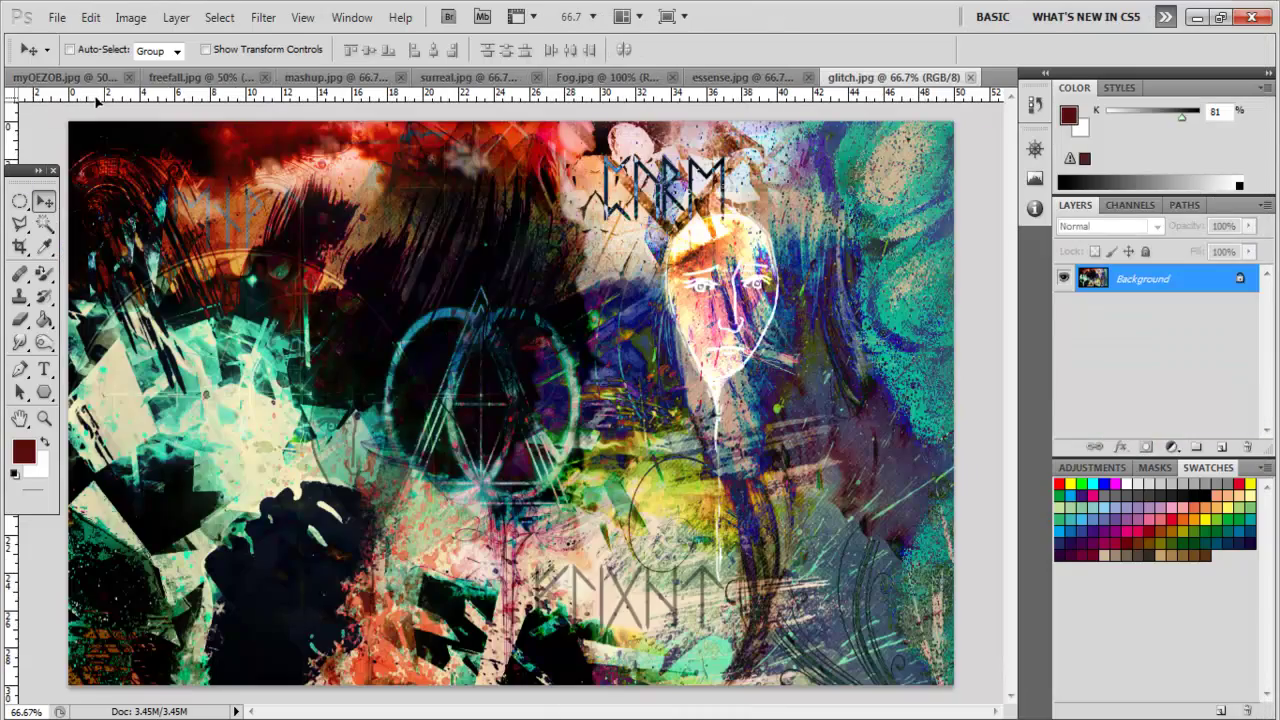
pyautogui.moveTo(558, 477); pyautogui.dragTo(200, 300)
# Move Layer 9 to the top of the stack and erase its top, right and lower edges.
pyautogui.moveTo(1134, 426); pyautogui.dragTo(1145, 300)
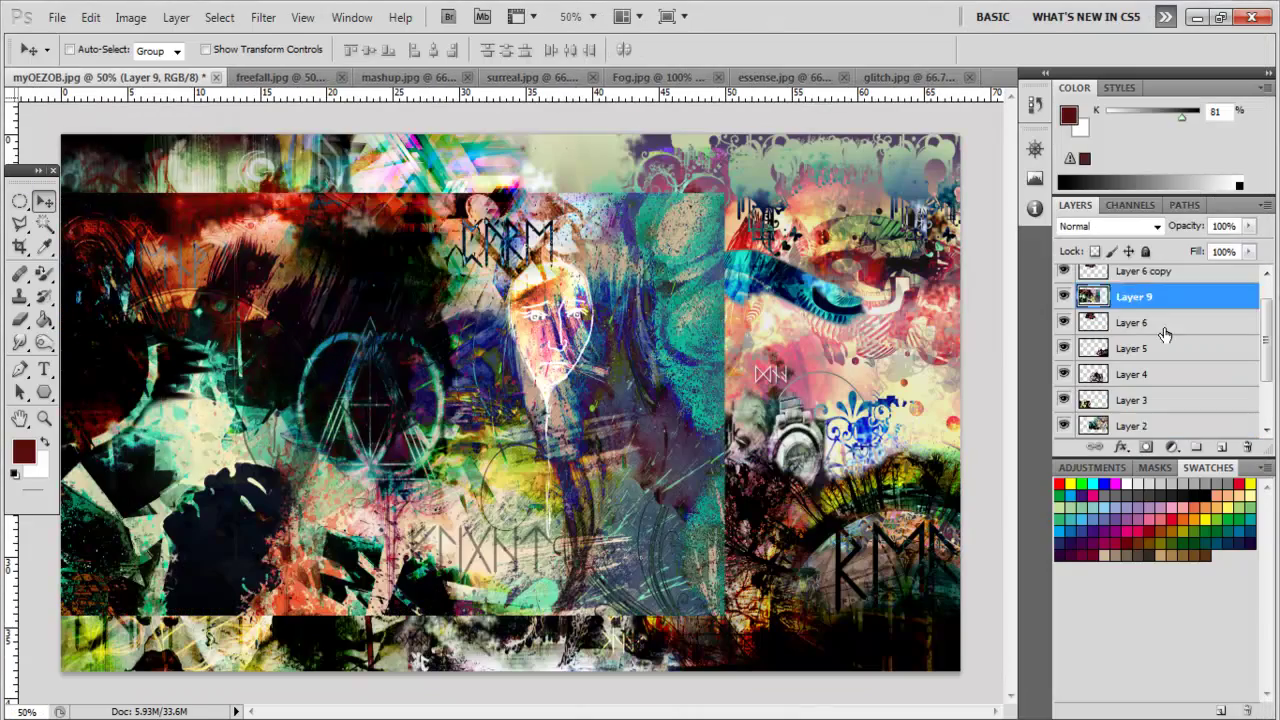
pyautogui.hotkey('ctrl', ']')
pyautogui.hotkey('ctrl', ']')
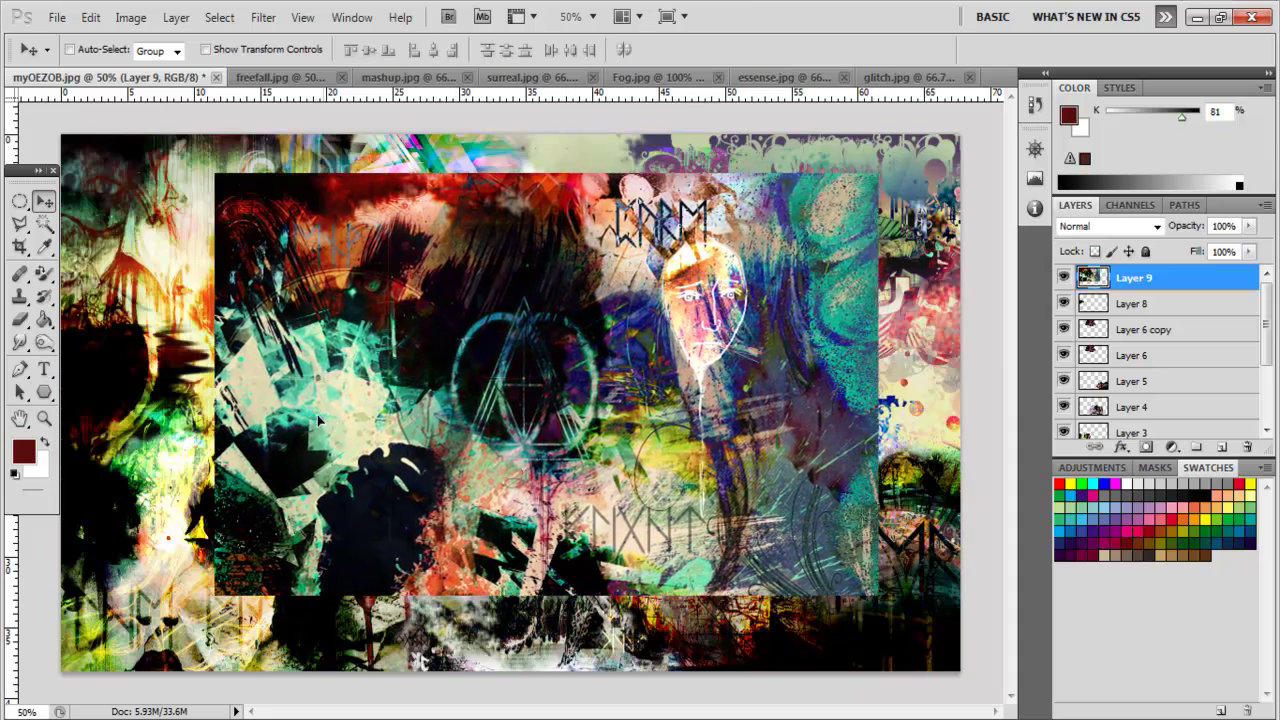
pyautogui.moveTo(565, 310); pyautogui.dragTo(694, 350)
pyautogui.click(22, 325)
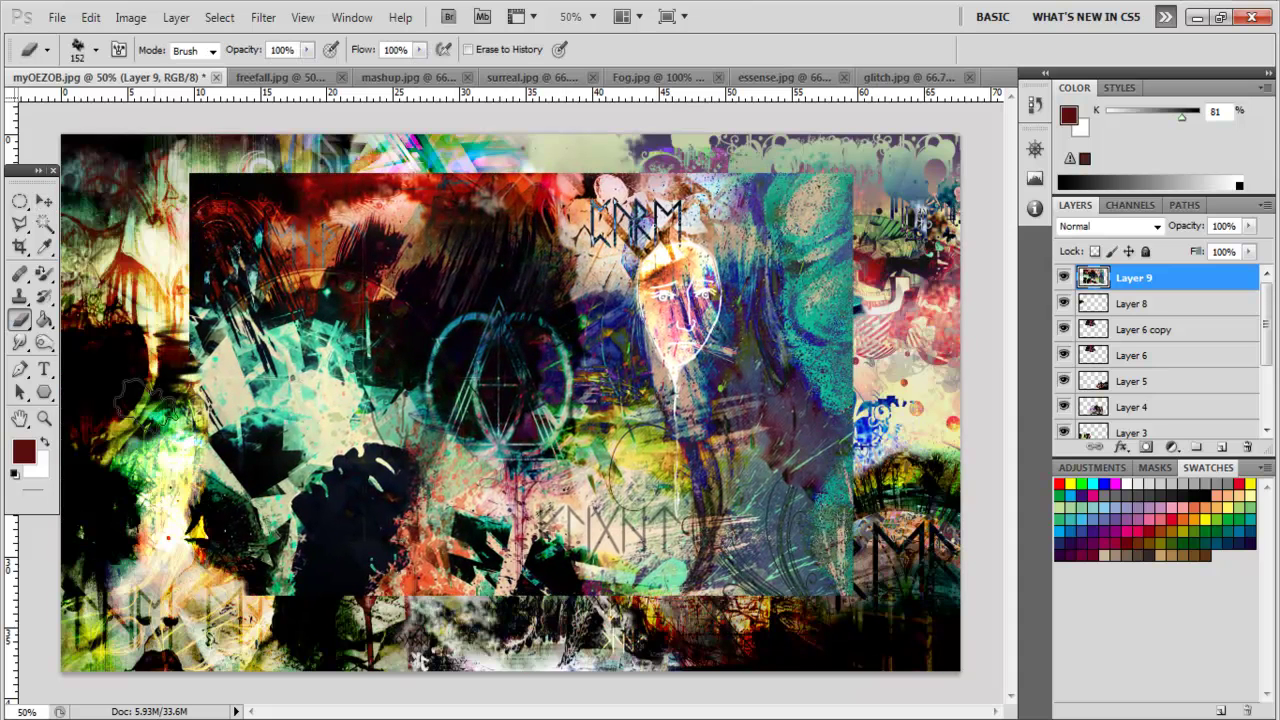
pyautogui.moveTo(525, 175); pyautogui.dragTo(762, 565)
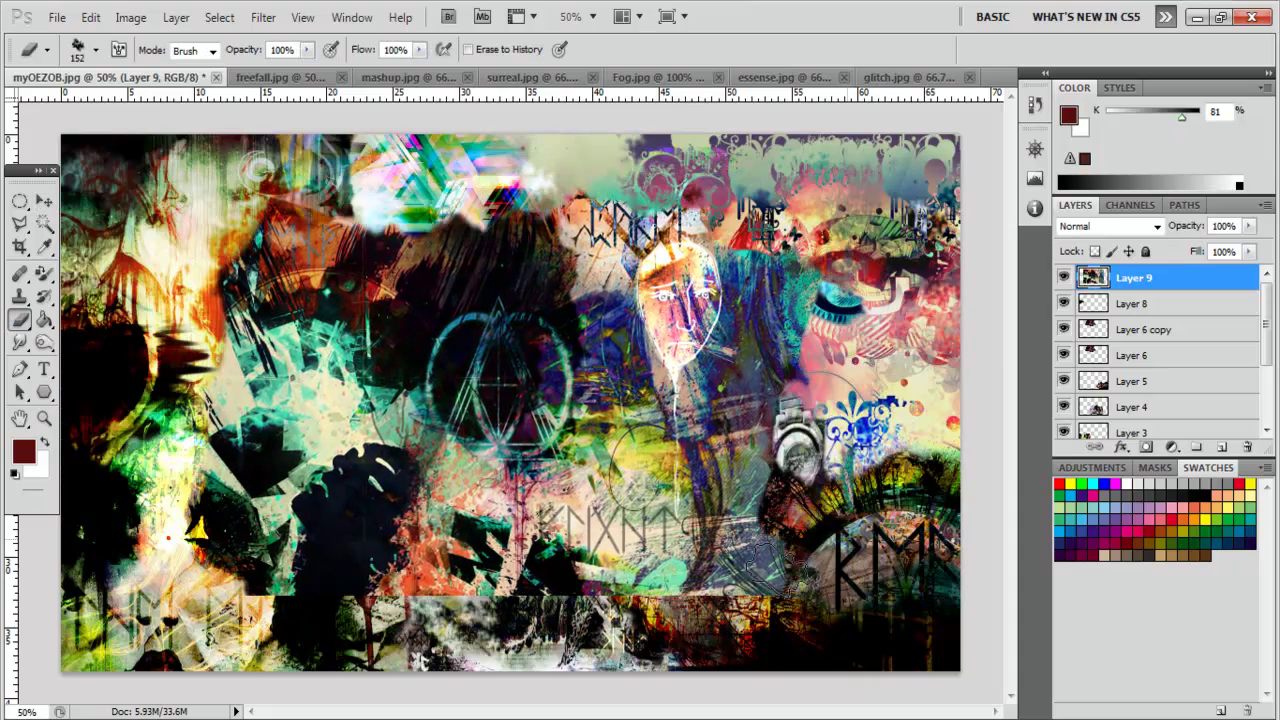
pyautogui.moveTo(620, 577); pyautogui.dragTo(435, 590)
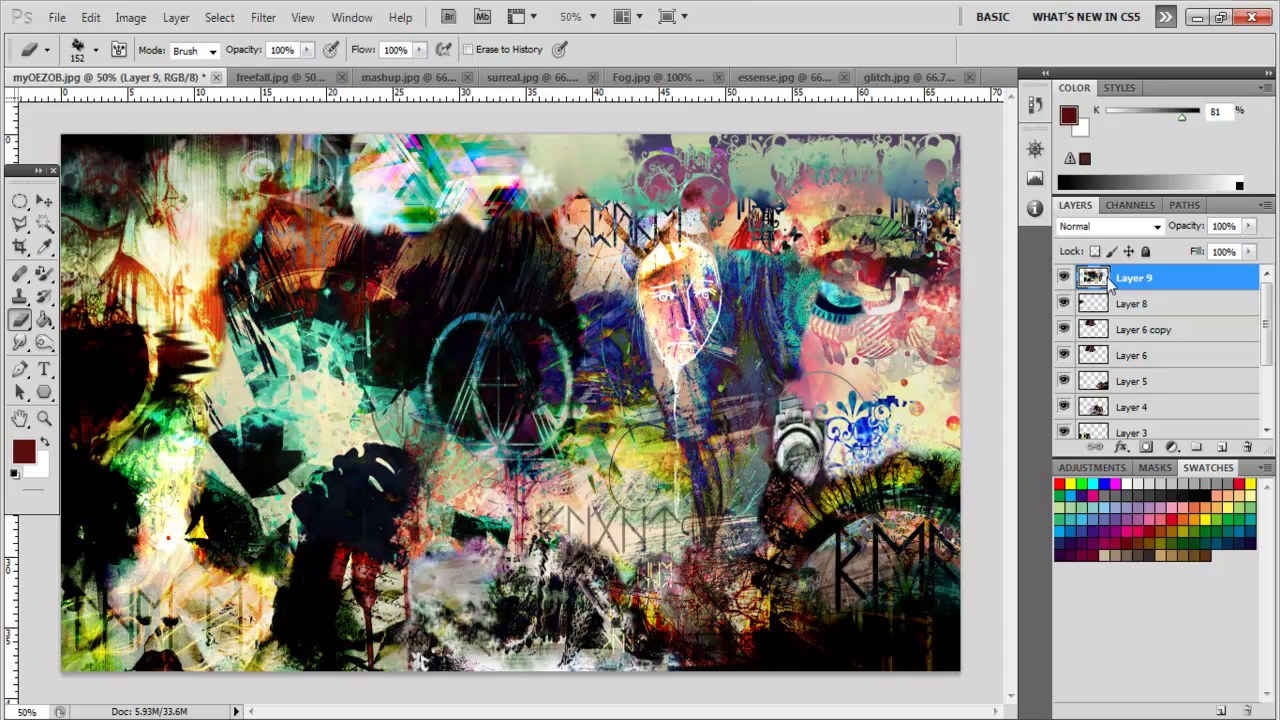
# Set Layer 9's blend mode to Saturation, then select Layers 9 down to 6.
pyautogui.doubleClick(1110, 285)
pyautogui.click(1060, 500)
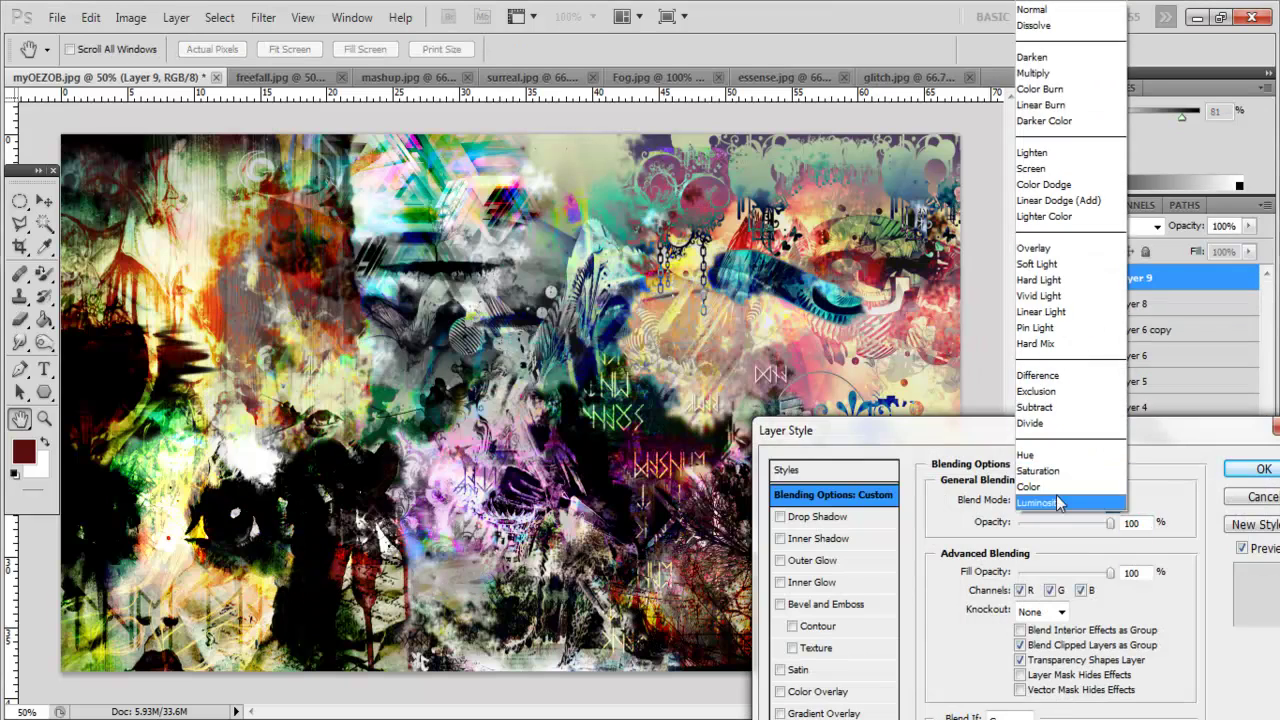
pyautogui.click(1038, 470)
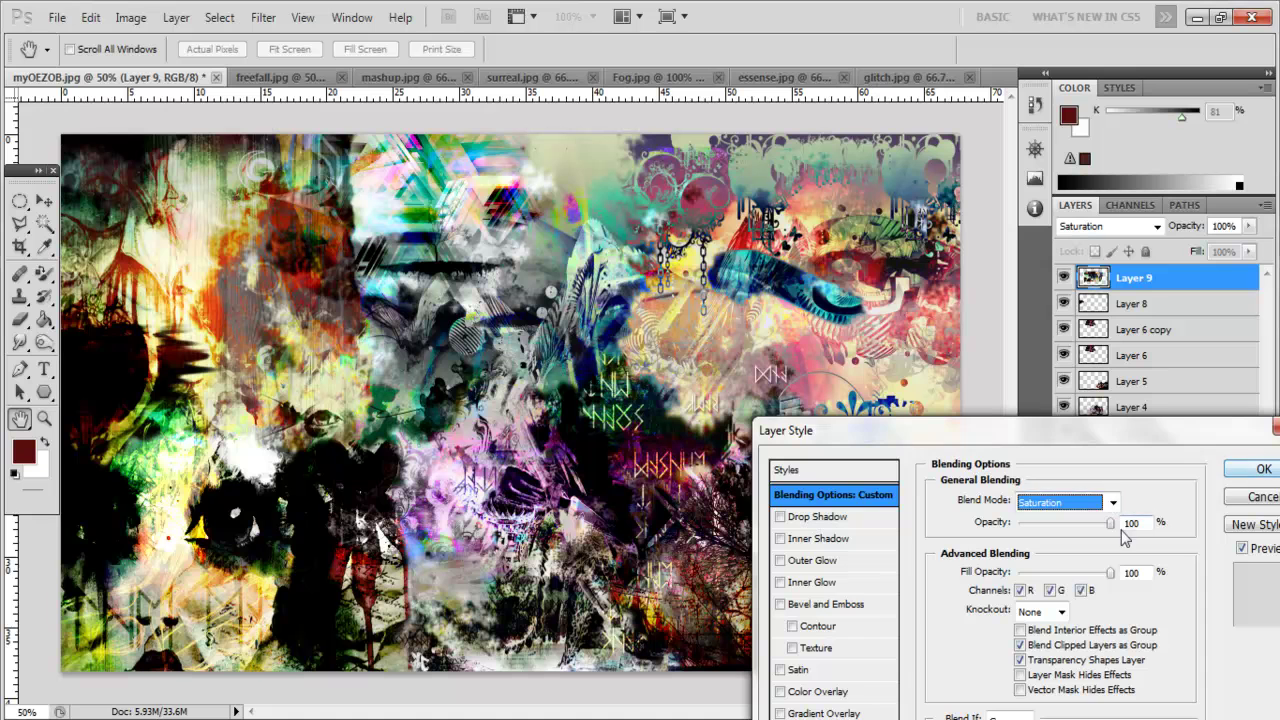
pyautogui.click(1137, 572)
pyautogui.write('48')
pyautogui.press('Return')
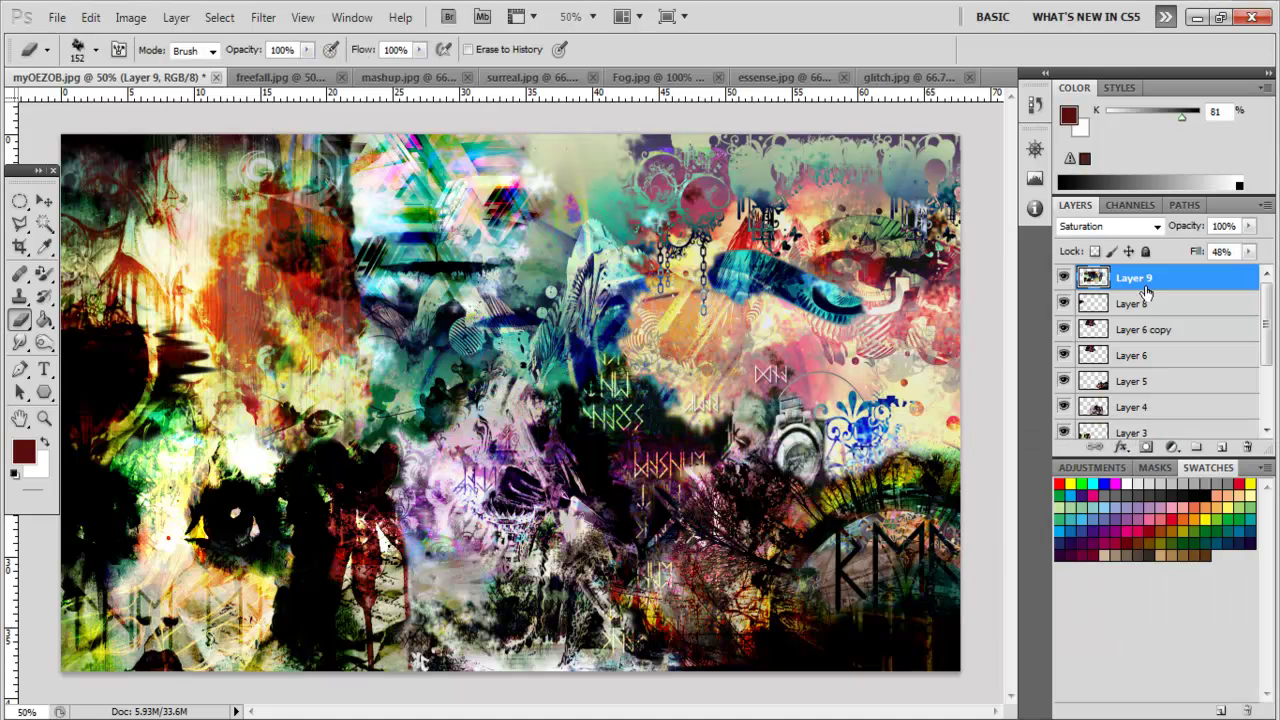
pyautogui.keyDown('shift'); pyautogui.click(1135, 356); pyautogui.keyUp('shift')
# Merge the layers from Layer 9 down to 'the end' into one layer.
pyautogui.scroll(-3, 1150, 380)
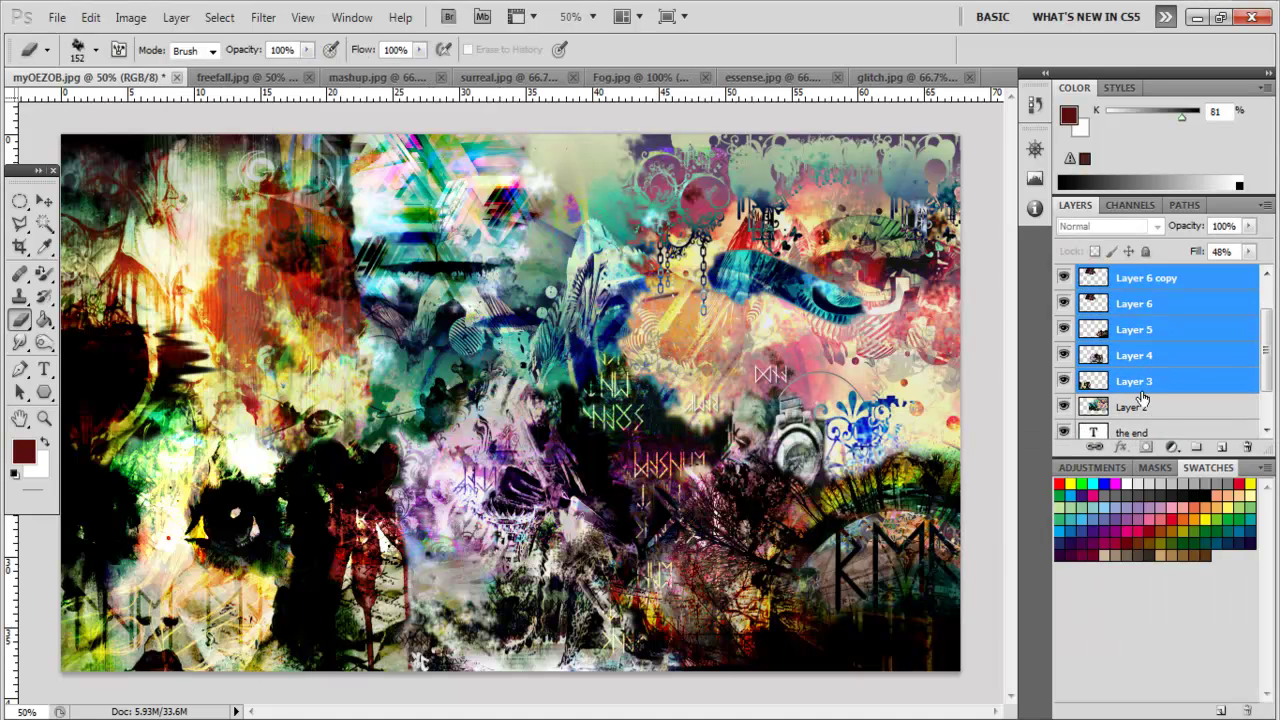
pyautogui.keyDown('shift'); pyautogui.click(1142, 400); pyautogui.keyUp('shift')
pyautogui.rightClick(1147, 405)
pyautogui.click(1000, 640)
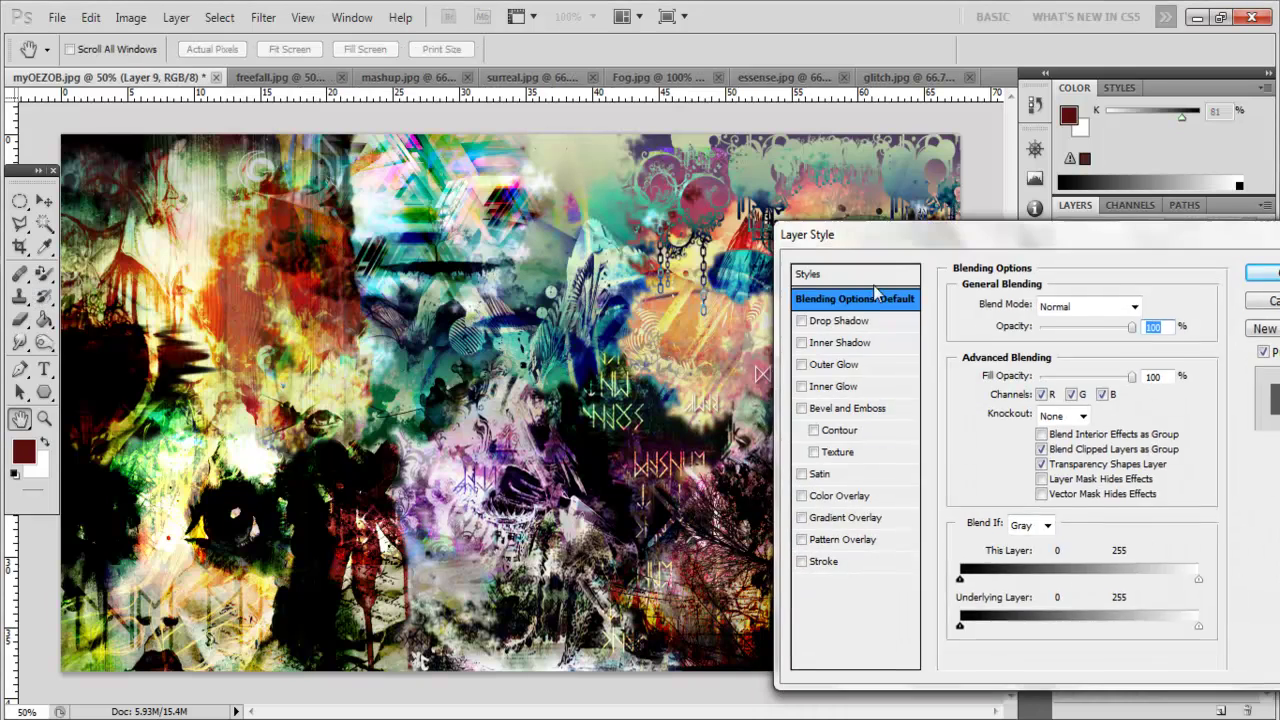
# Add a Gradient Overlay effect in Hue blend mode to Layer 9.
pyautogui.click(849, 517)
pyautogui.click(1116, 306)
pyautogui.click(1050, 560)
pyautogui.click(1116, 306)
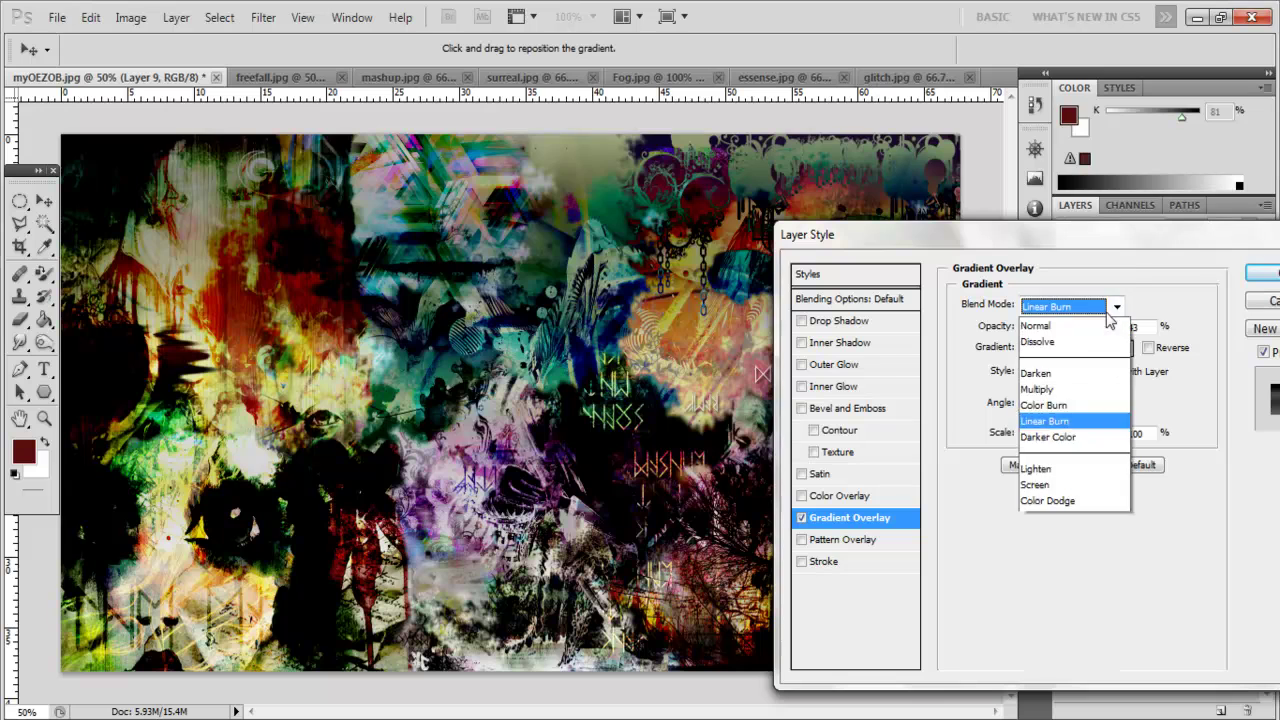
pyautogui.click(1040, 458)
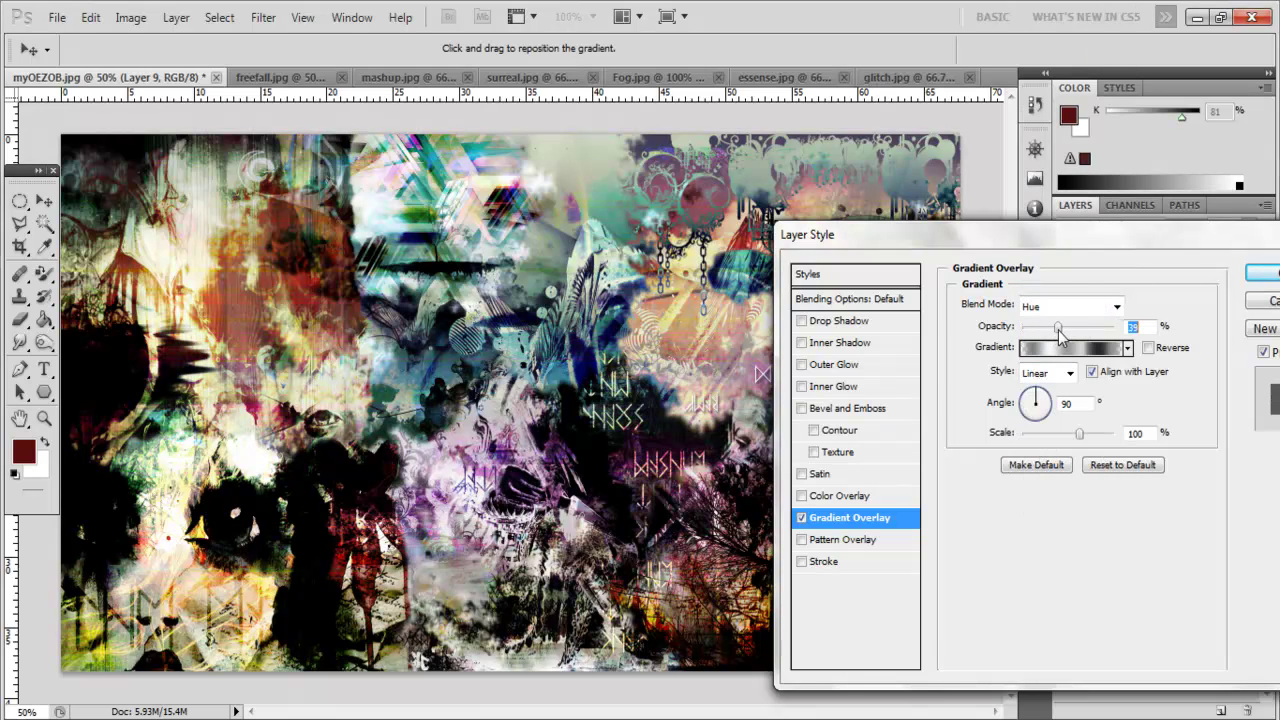
pyautogui.press('Return')
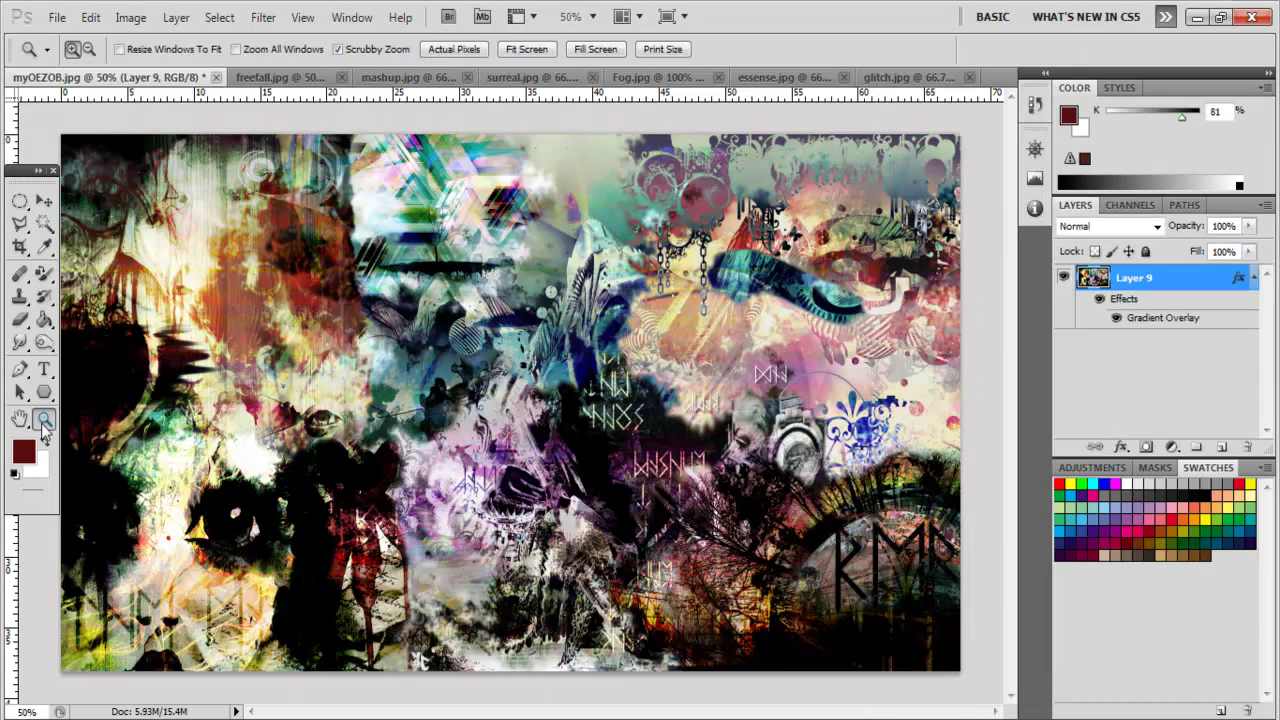
# Zoom to 100% and pan around to inspect the collage, then zoom back out.
pyautogui.rightClick(158, 442)
pyautogui.click(349, 497)
pyautogui.rightClick(231, 493)
pyautogui.click(300, 532)
pyautogui.moveTo(1010, 251); pyautogui.dragTo(1008, 565)
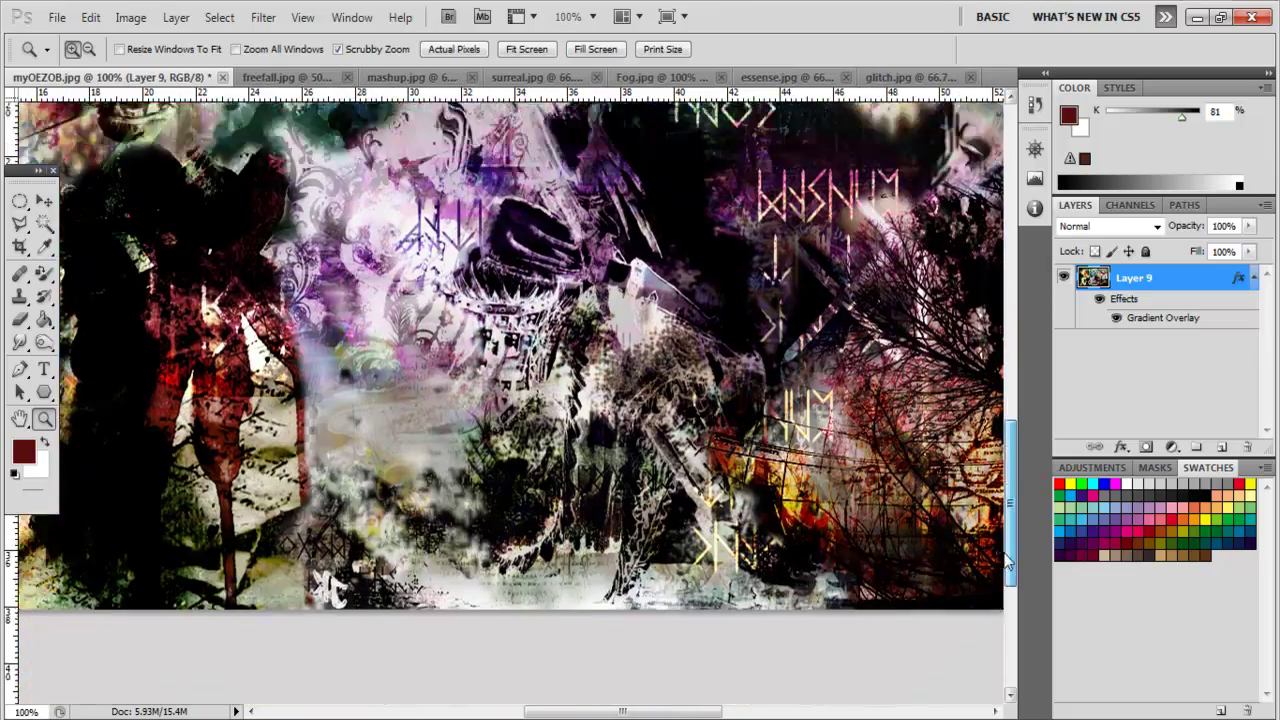
pyautogui.scroll(-2, 1008, 565)
pyautogui.hscroll(5, 1012, 558)
pyautogui.scroll(10, 1012, 558)
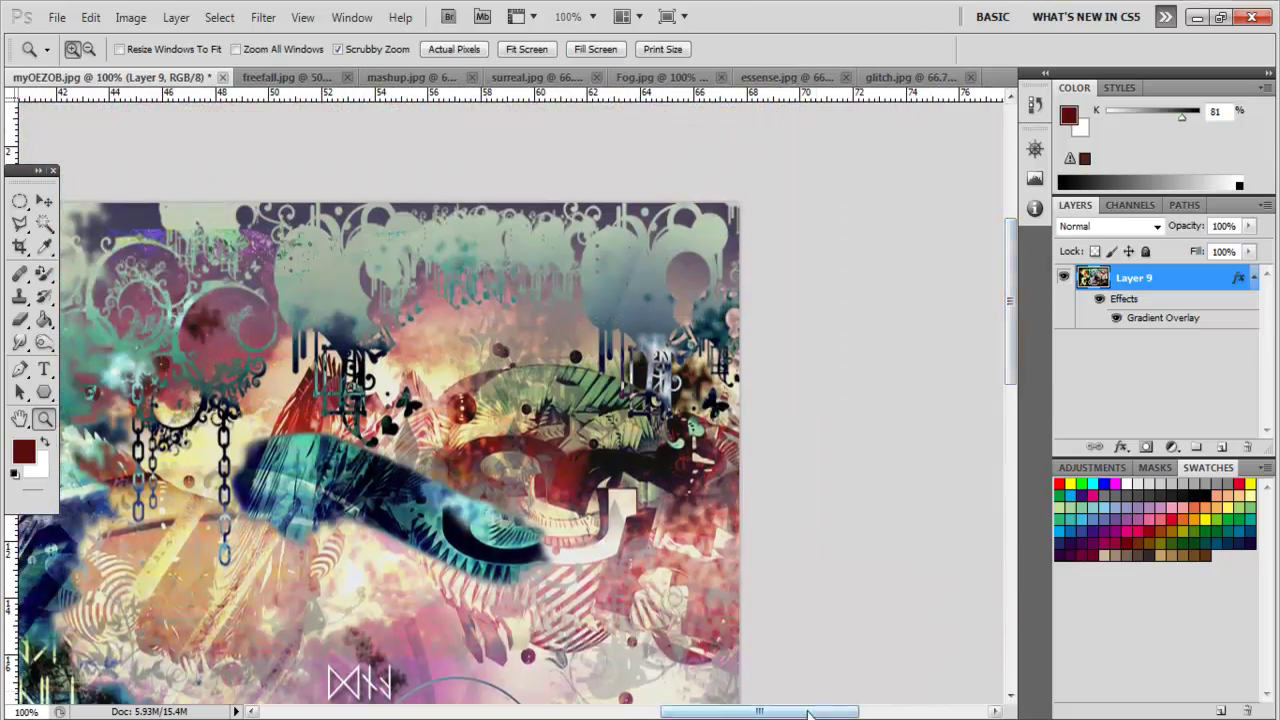
pyautogui.moveTo(808, 713); pyautogui.dragTo(586, 706)
pyautogui.rightClick(297, 397)
pyautogui.click(377, 513)
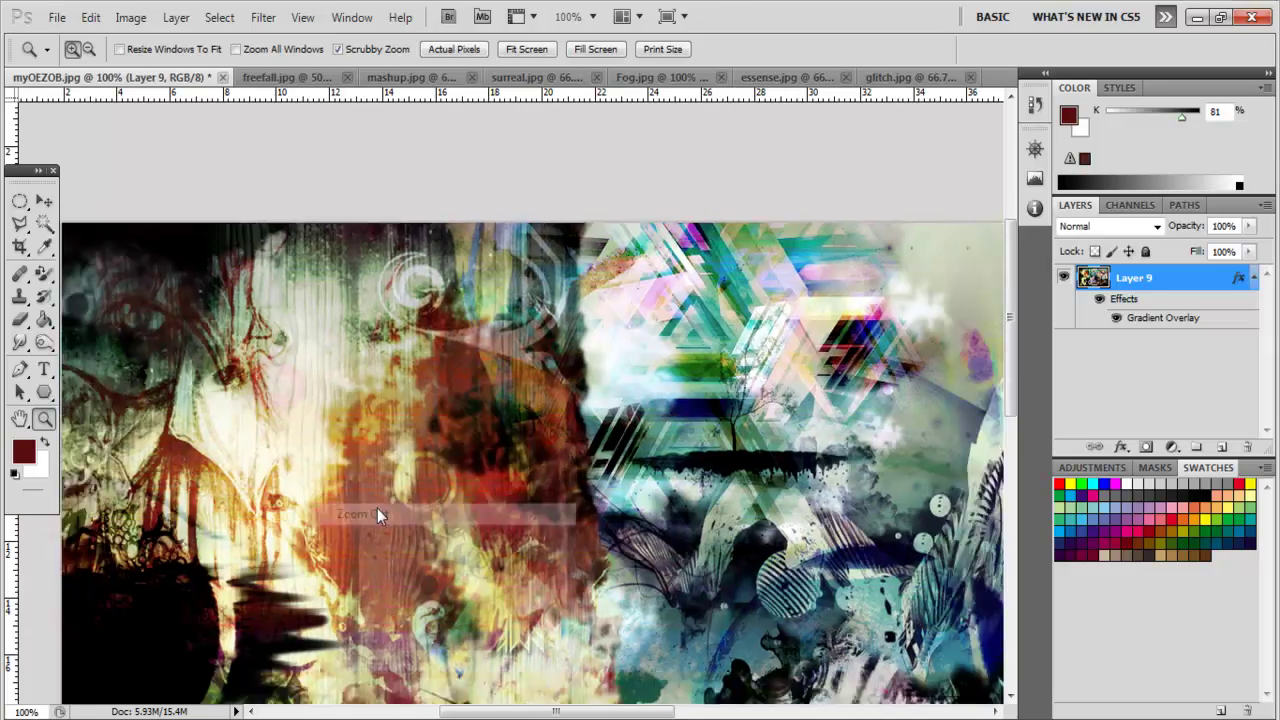
pyautogui.rightClick(377, 508)
pyautogui.click(430, 607)
# Open reason.jpg and drag it into the collage as Layer 10.
pyautogui.hotkey('ctrl', 'o')
pyautogui.moveTo(1226, 190); pyautogui.dragTo(1226, 222)
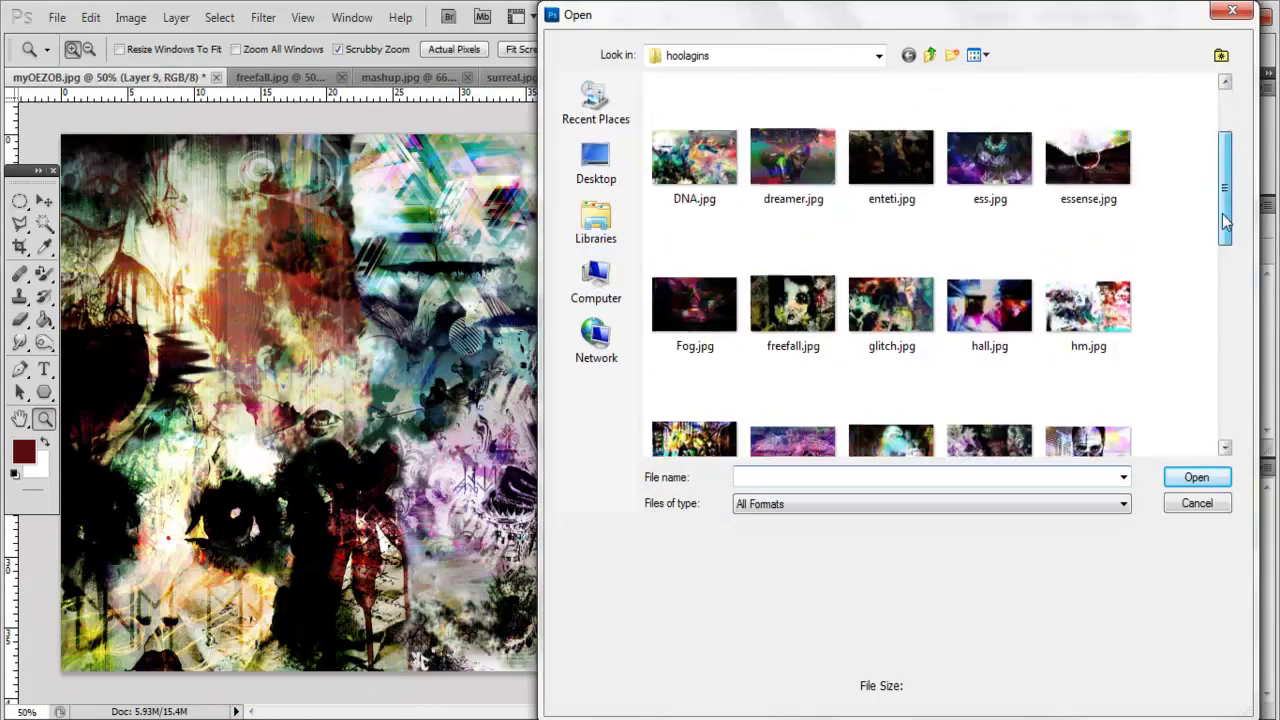
pyautogui.scroll(-3, 1194, 297)
pyautogui.scroll(-2, 1186, 334)
pyautogui.doubleClick(1088, 212)
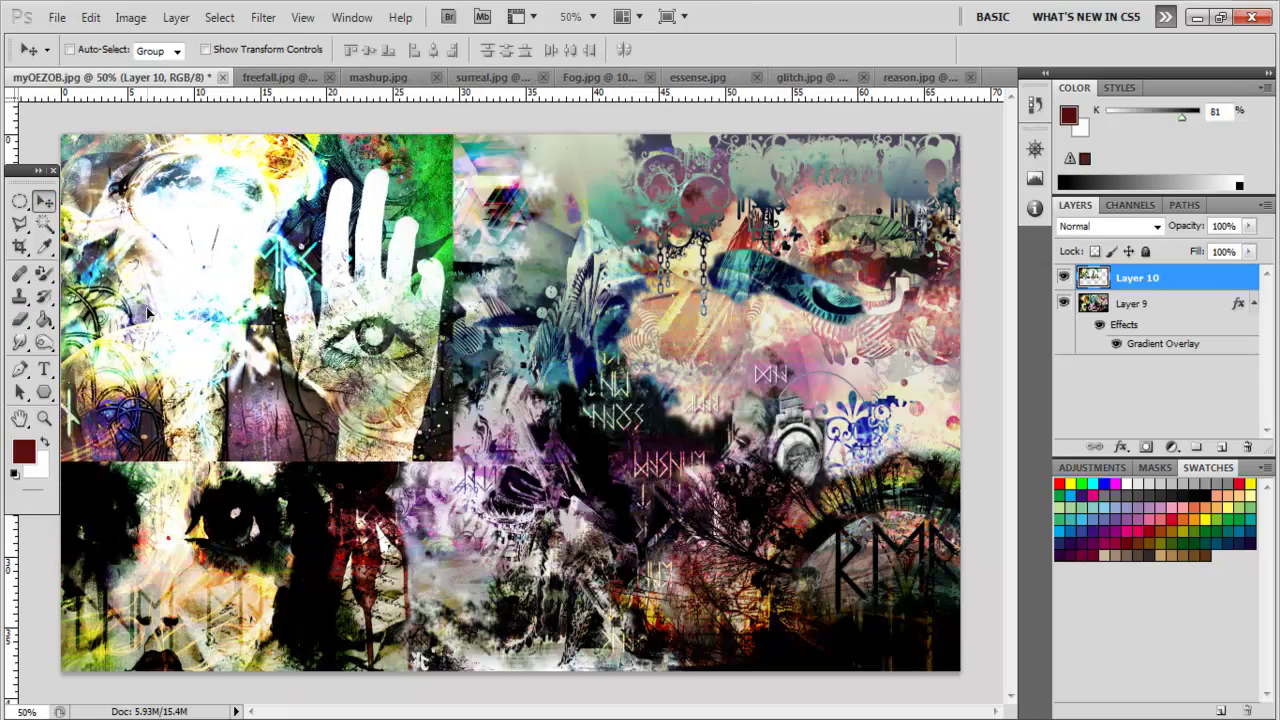
pyautogui.moveTo(88, 88); pyautogui.dragTo(392, 456)
# Stretch Layer 10 wider to the right and erase much of its left side.
pyautogui.hotkey('ctrl', 't')
pyautogui.moveTo(471, 531); pyautogui.dragTo(710, 548)
pyautogui.click(19, 319)
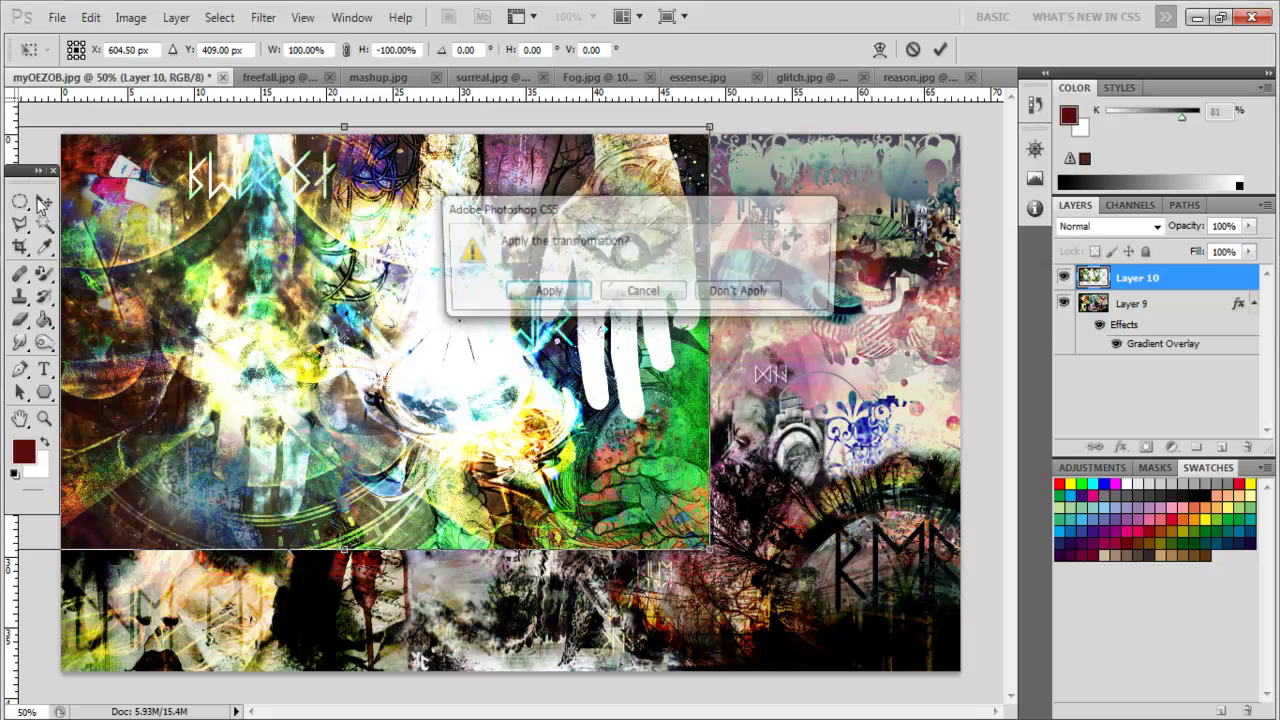
pyautogui.press('Return')
pyautogui.moveTo(110, 520)
pyautogui.mouseDown()
pyautogui.moveTo(285, 315)
pyautogui.moveTo(358, 362)
pyautogui.mouseUp()
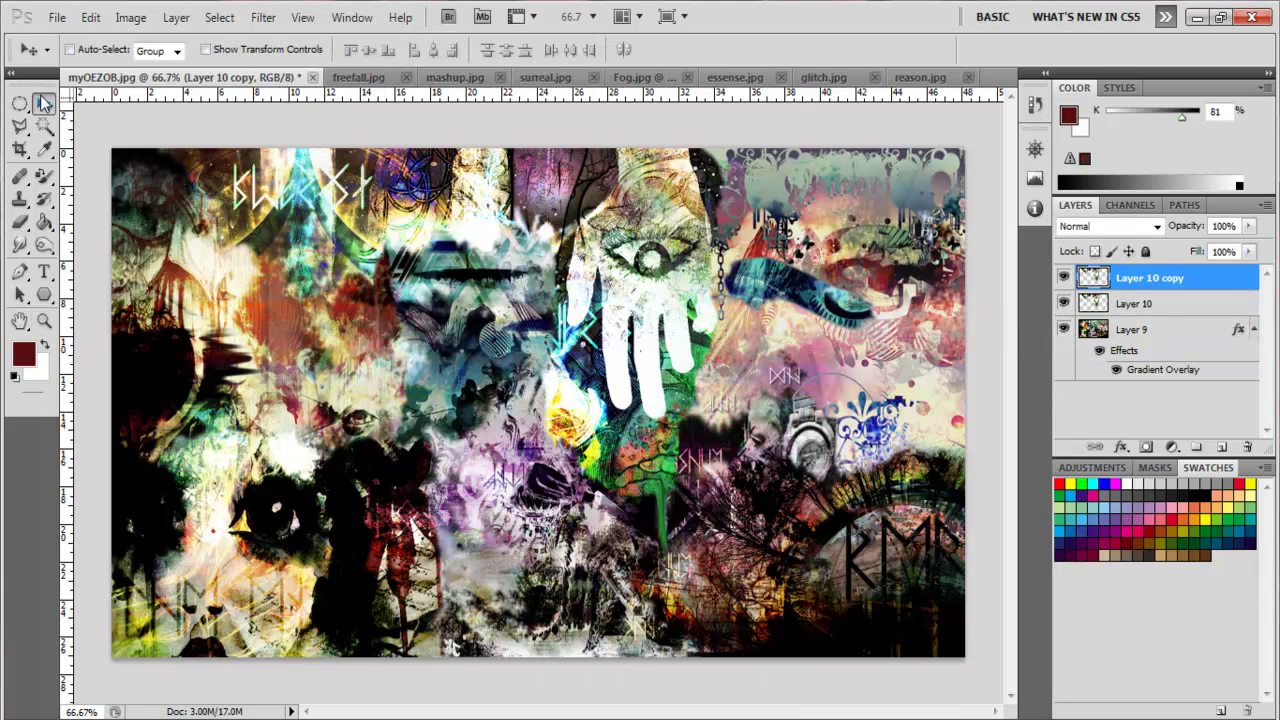
# Erase part of Layer 10 copy, then flip it vertically and move it up.
pyautogui.click(19, 222)
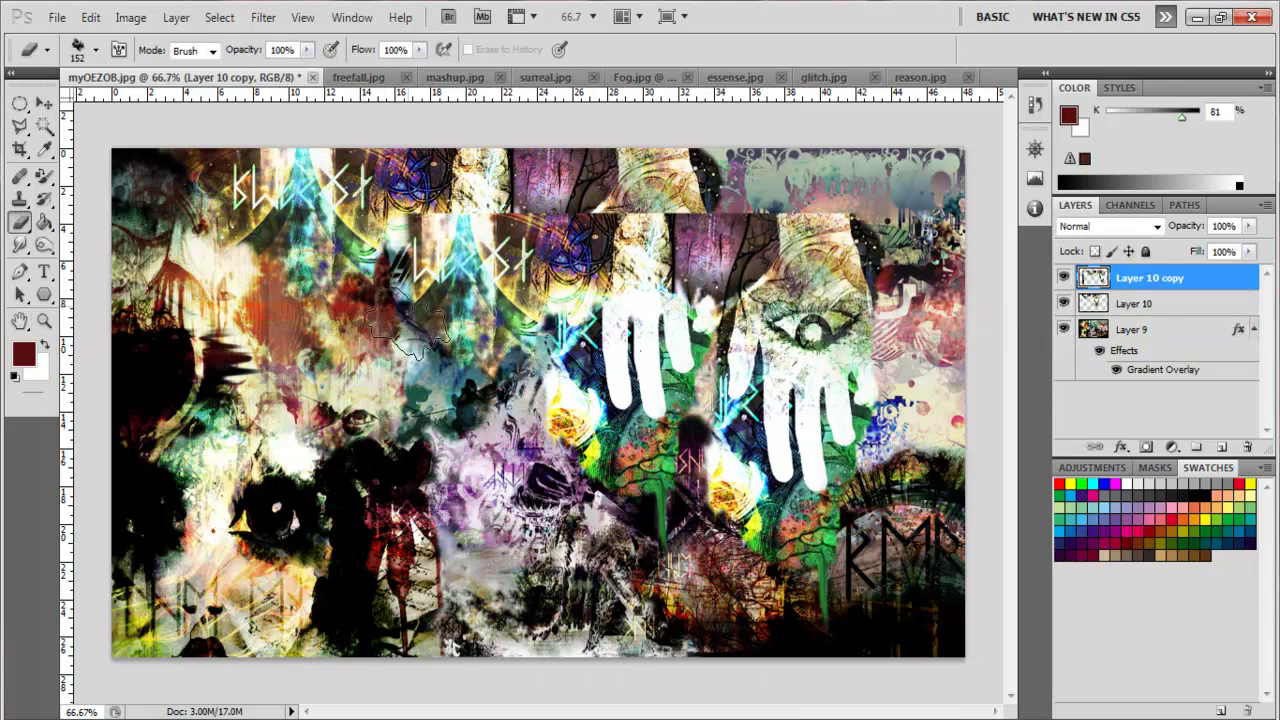
pyautogui.moveTo(410, 318); pyautogui.dragTo(697, 505)
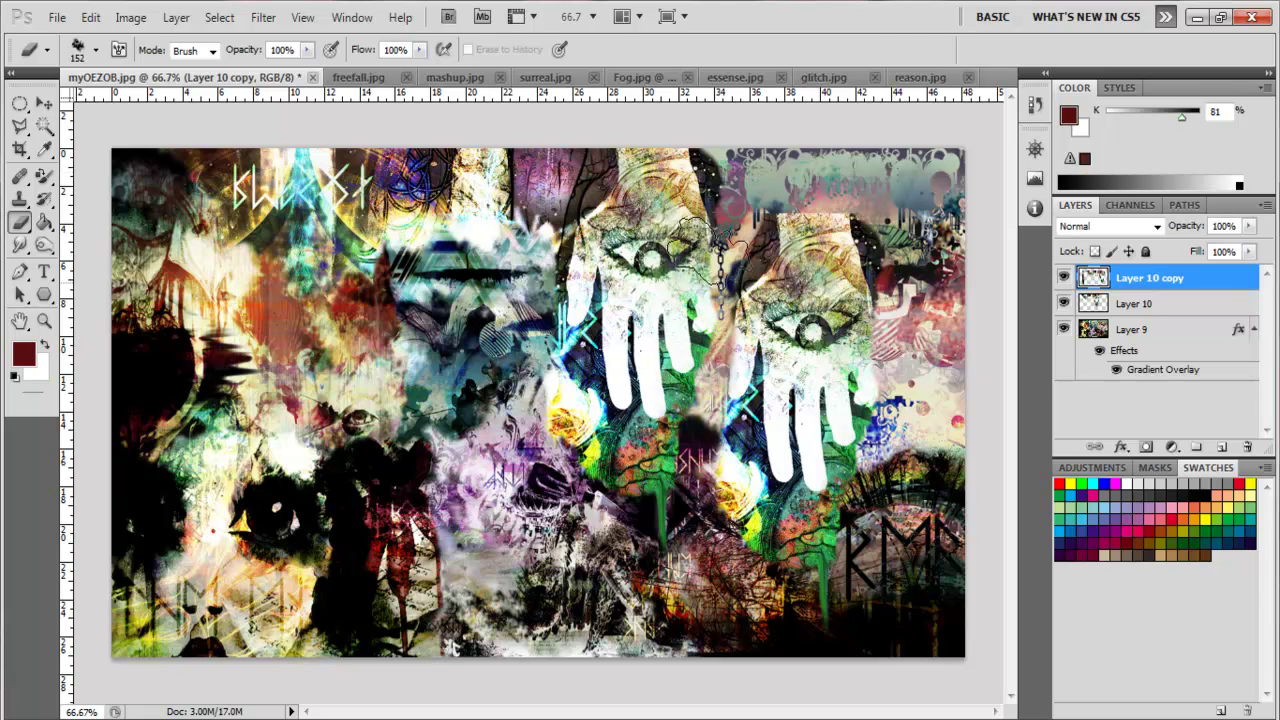
pyautogui.hotkey('ctrl', 't')
pyautogui.rightClick(785, 378)
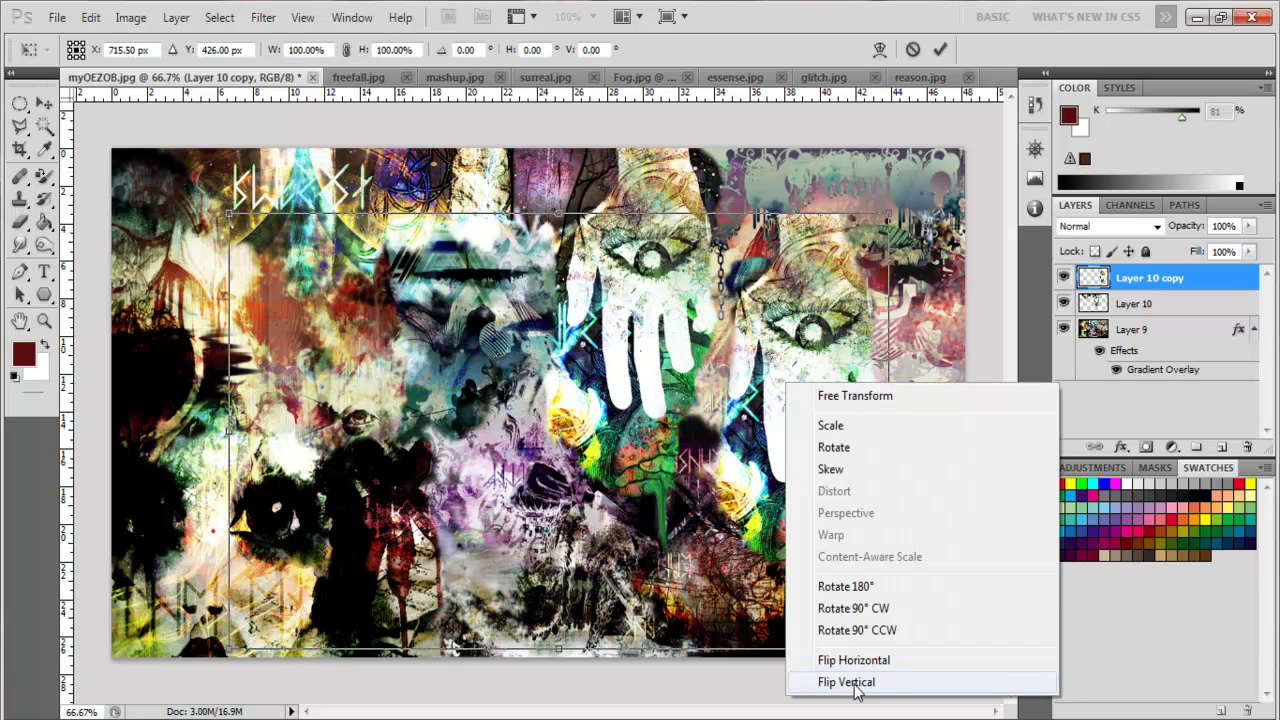
pyautogui.rightClick(792, 255)
pyautogui.click(849, 560)
pyautogui.moveTo(452, 645); pyautogui.dragTo(472, 521)
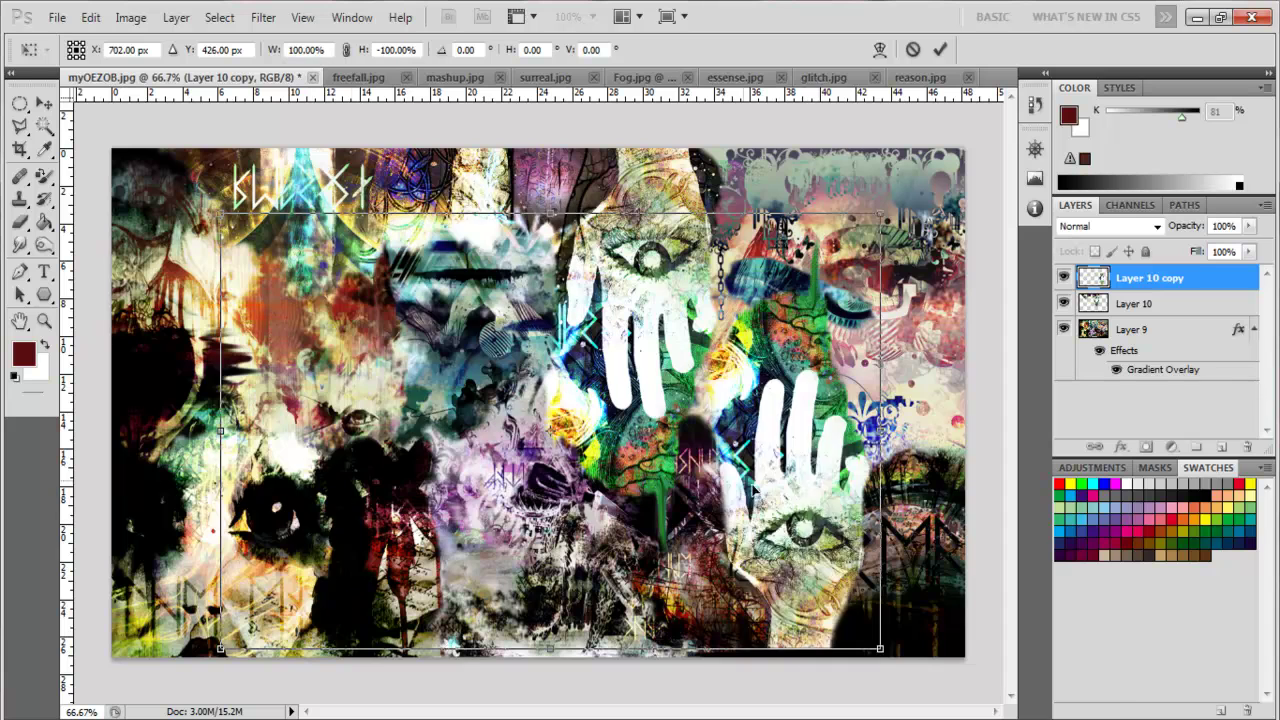
# Turn the copy back upright, mirror it horizontally and move it to the right.
pyautogui.rightClick(871, 400)
pyautogui.click(880, 594)
pyautogui.rightClick(822, 355)
pyautogui.click(891, 629)
pyautogui.moveTo(400, 380); pyautogui.dragTo(905, 380)
pyautogui.click(46, 105)
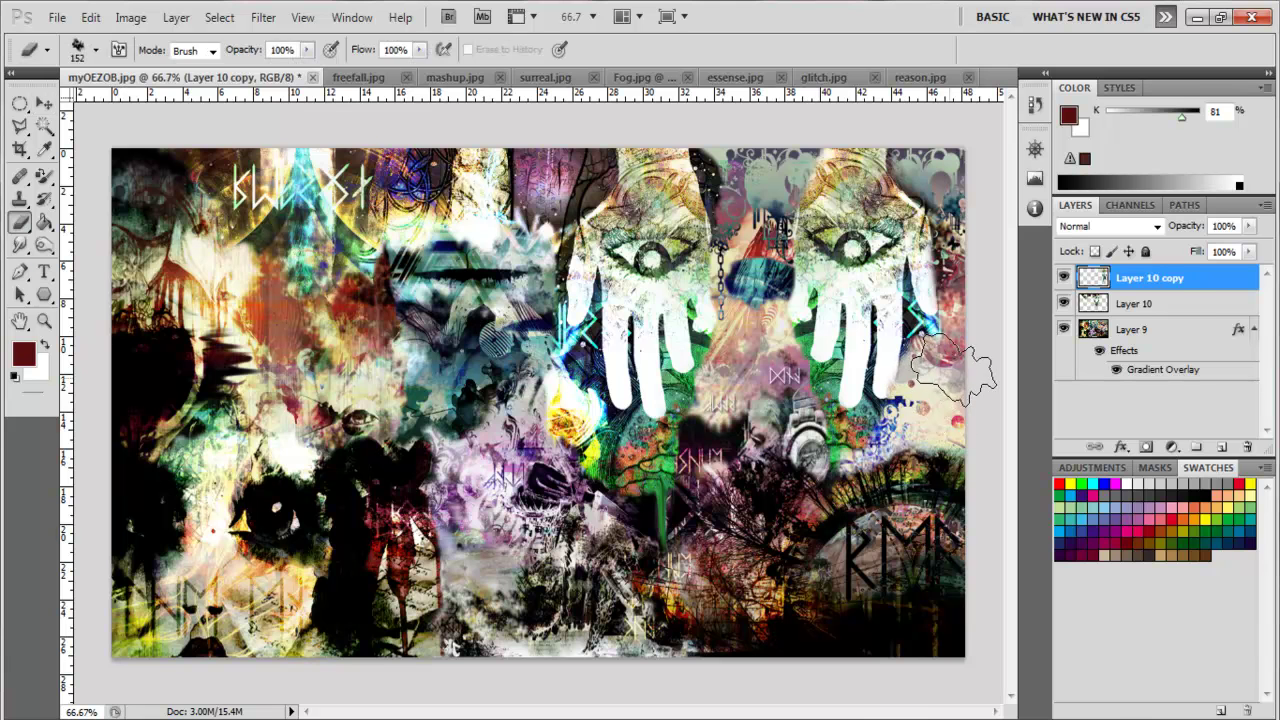
# Set Layer 10 copy's blend mode to Color Burn.
pyautogui.rightClick(1118, 278)
pyautogui.click(914, 271)
pyautogui.click(866, 603)
pyautogui.click(870, 163)
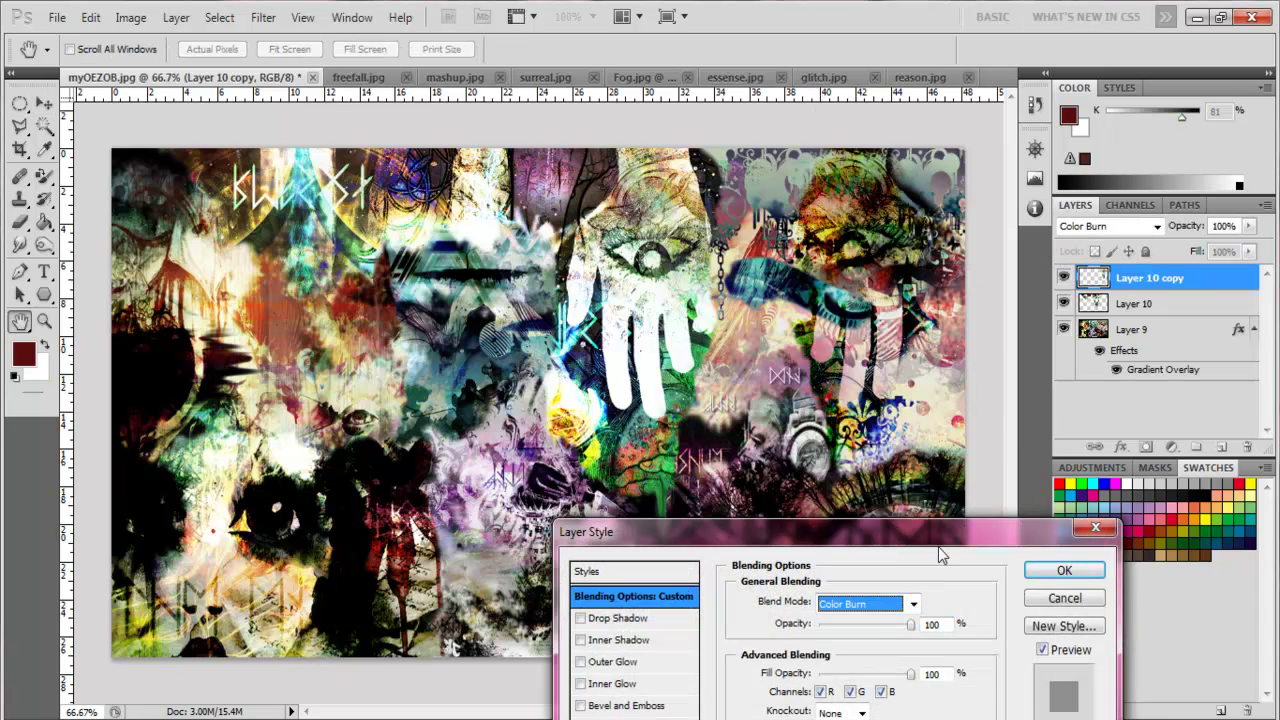
pyautogui.press('Return')
pyautogui.press('e')
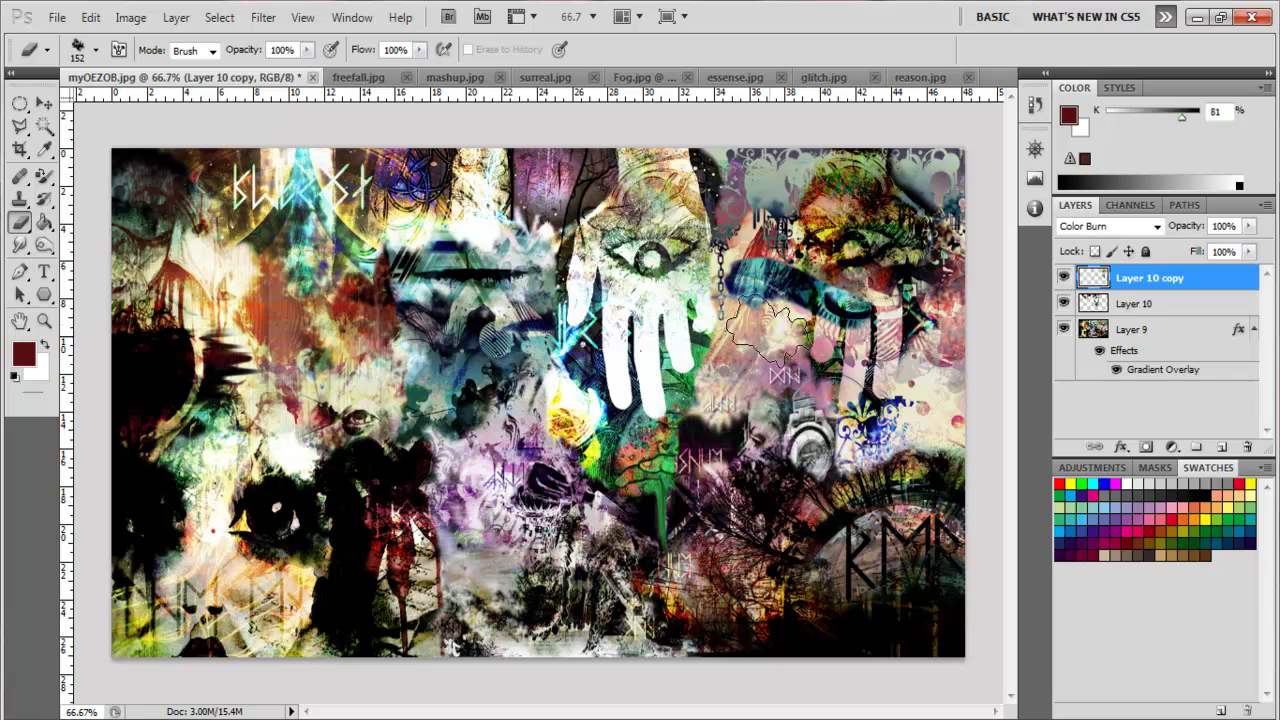
# Lower Layer 10 copy's opacity to 78% and Layer 10's opacity to 84%.
pyautogui.rightClick(1110, 278)
pyautogui.click(914, 271)
pyautogui.moveTo(911, 624)
pyautogui.mouseDown()
pyautogui.moveTo(880, 627)
pyautogui.moveTo(900, 630)
pyautogui.mouseUp()
pyautogui.click(1064, 570)
pyautogui.rightClick(1140, 303)
pyautogui.click(914, 296)
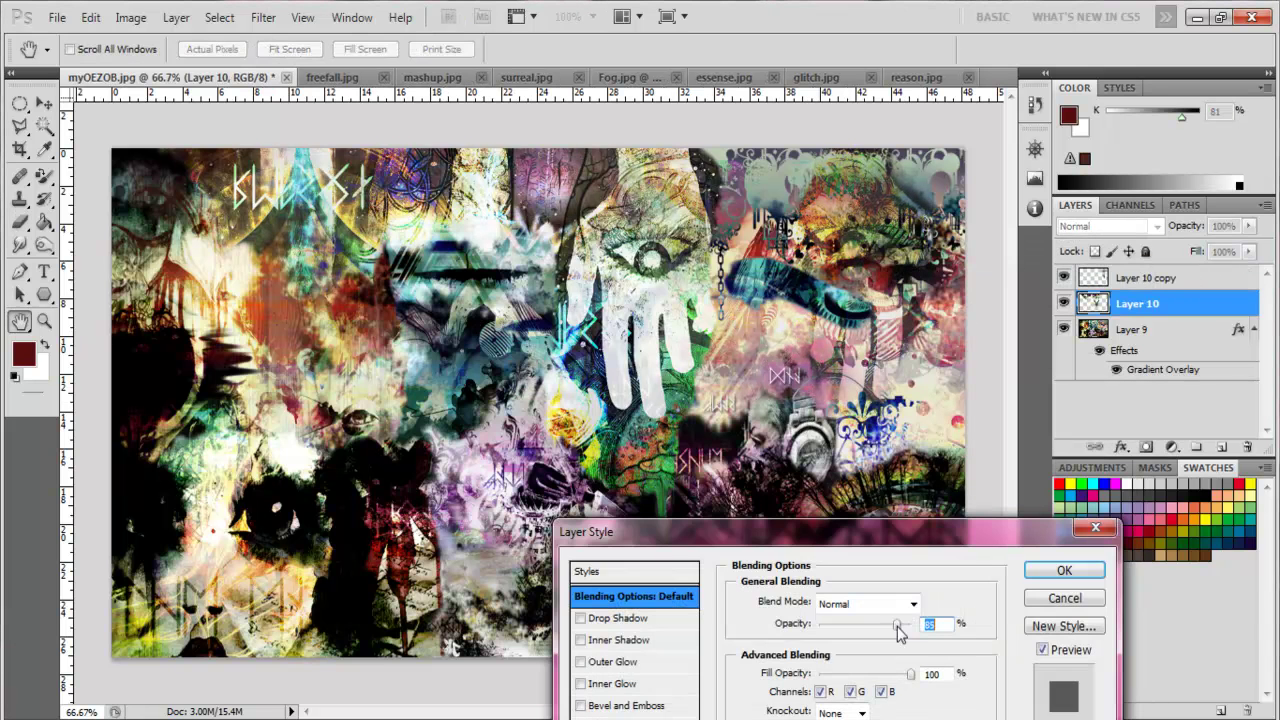
pyautogui.click(1030, 574)
# Open clarity.jpg from the hoolagins folder and place its winged figure across the collage's lower middle.
pyautogui.click(57, 17)
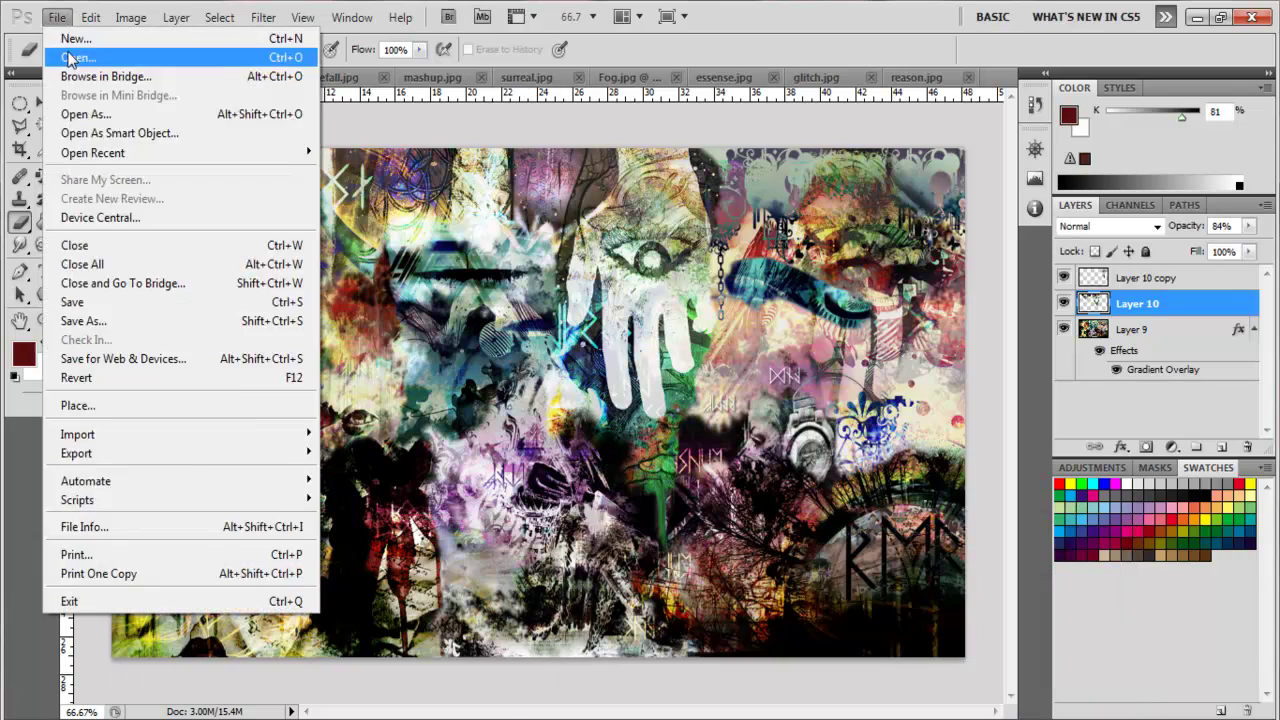
pyautogui.click(70, 54)
pyautogui.doubleClick(766, 186)
pyautogui.doubleClick(792, 150)
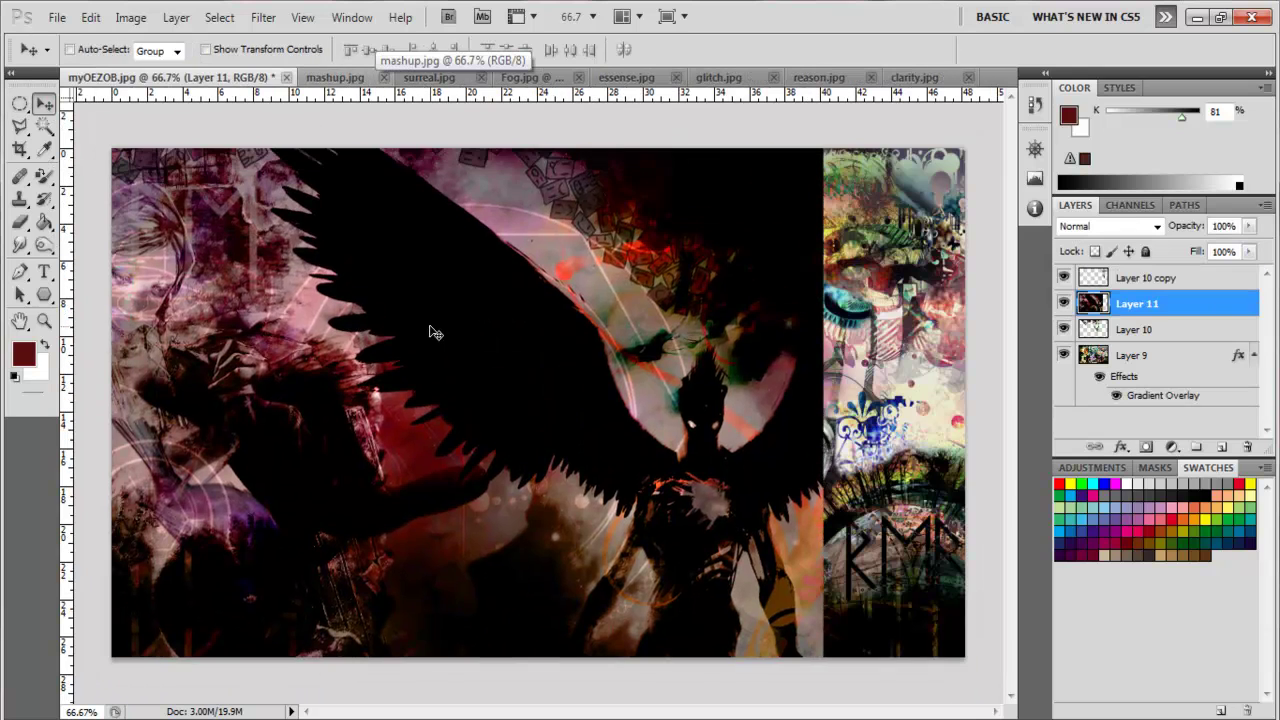
pyautogui.hotkey('ctrl', 't')
pyautogui.moveTo(108, 78)
pyautogui.mouseDown()
pyautogui.moveTo(897, 217)
pyautogui.moveTo(555, 448)
pyautogui.moveTo(655, 428)
pyautogui.mouseUp()
pyautogui.press('Return')
pyautogui.click(22, 225)
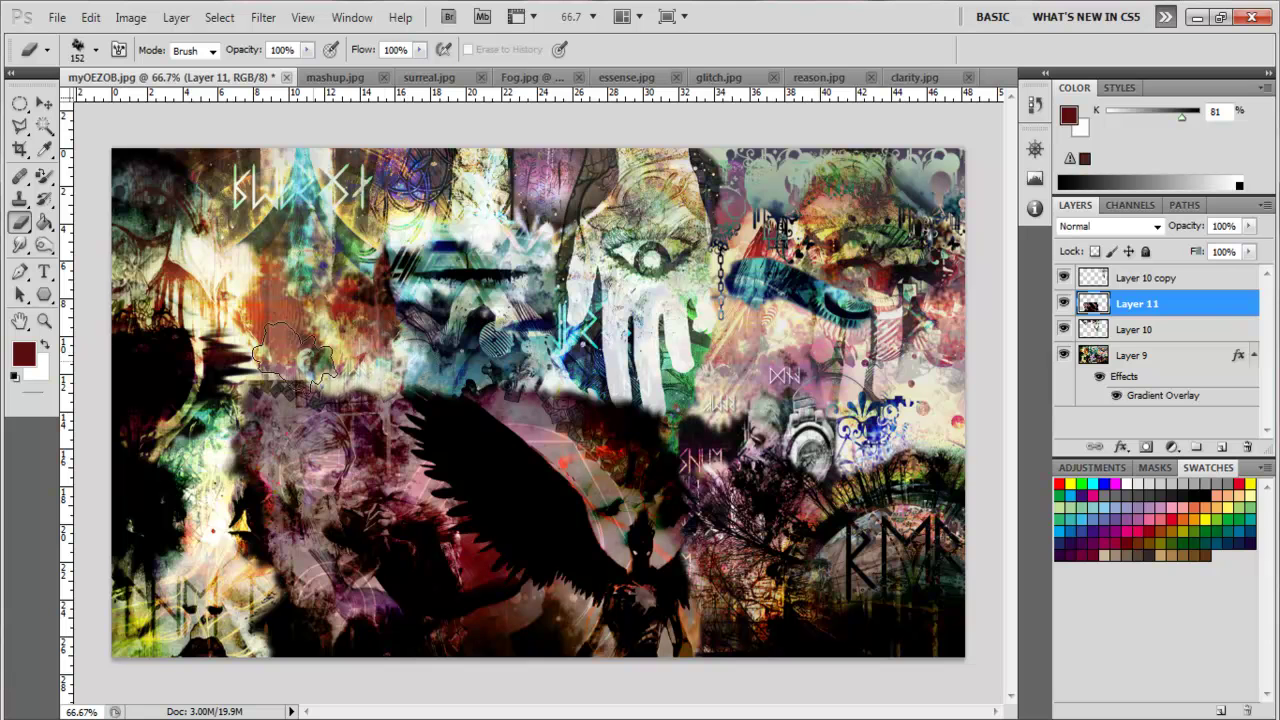
# Open Layer 11's blending options and trial Linear Burn, Hue, Exclusion, Divide and Vivid Light modes.
pyautogui.doubleClick(1125, 312)
pyautogui.click(913, 603)
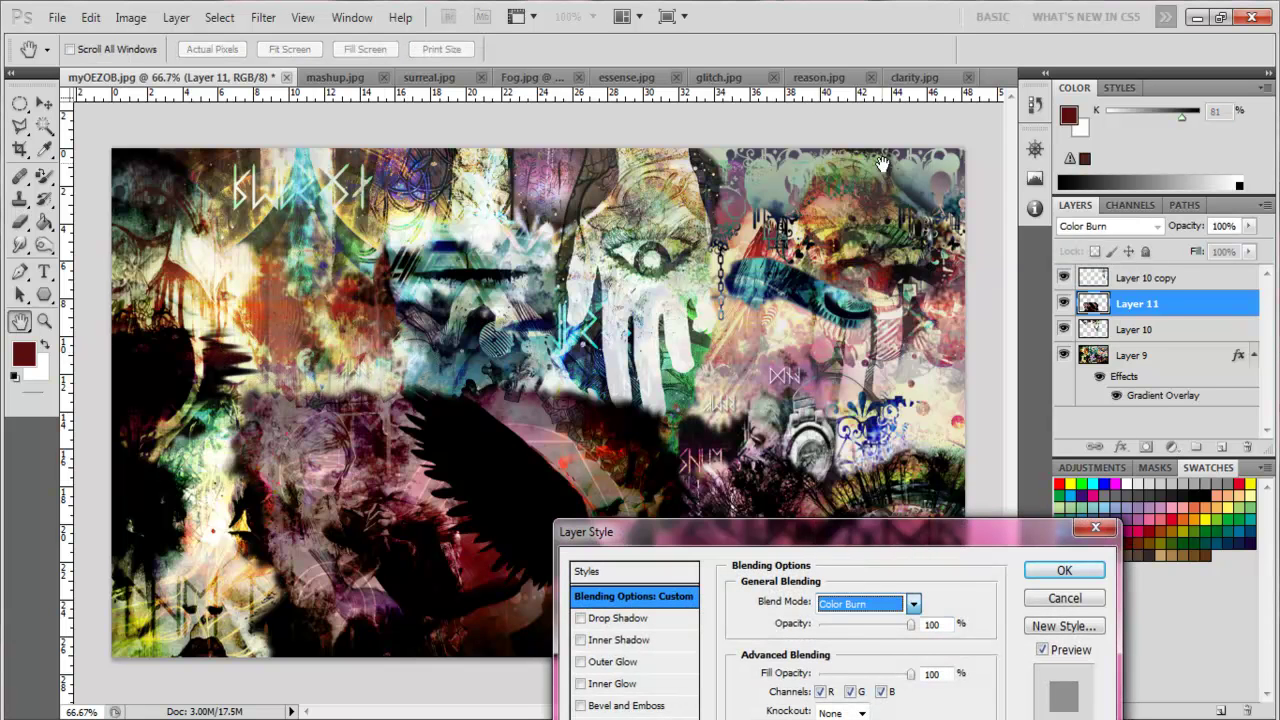
pyautogui.press('Down')
pyautogui.press('Down')
pyautogui.press('Down')
pyautogui.press('Down')
pyautogui.press('Return')
pyautogui.click(913, 603)
pyautogui.click(870, 531)
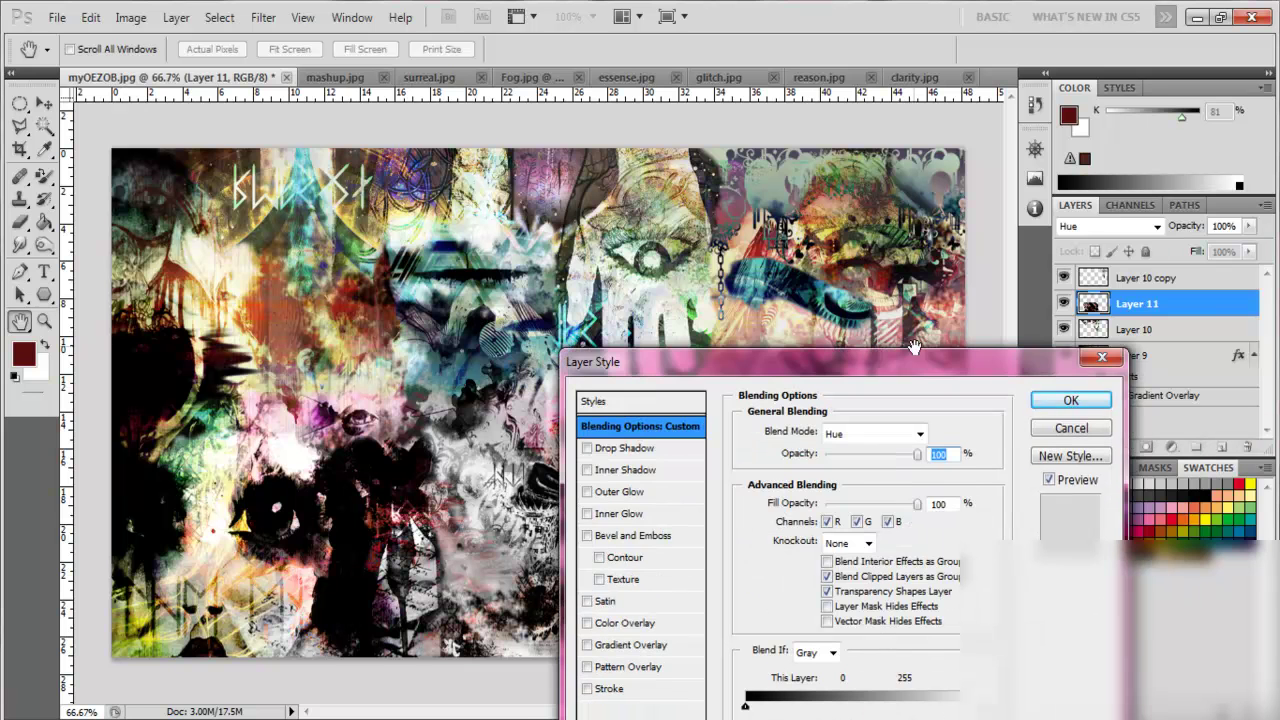
pyautogui.click(932, 350)
pyautogui.click(932, 357)
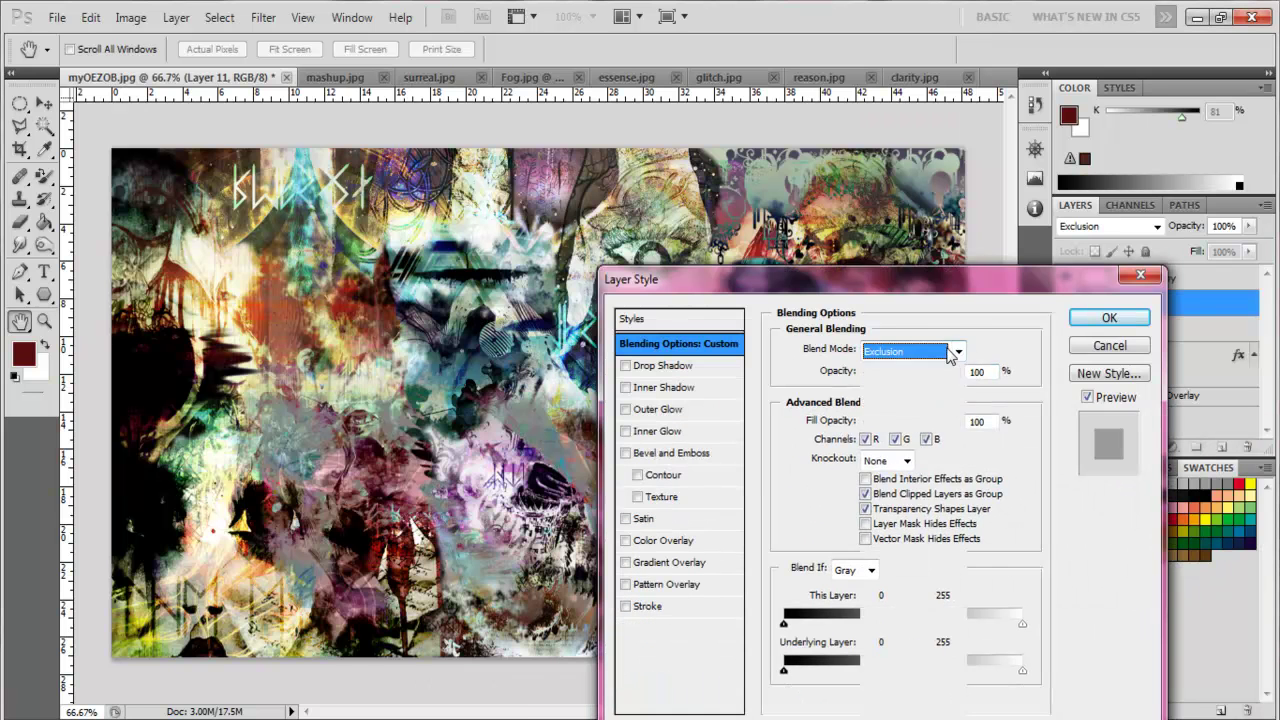
pyautogui.click(932, 350)
pyautogui.click(932, 357)
pyautogui.click(932, 350)
pyautogui.click(932, 357)
pyautogui.click(913, 351)
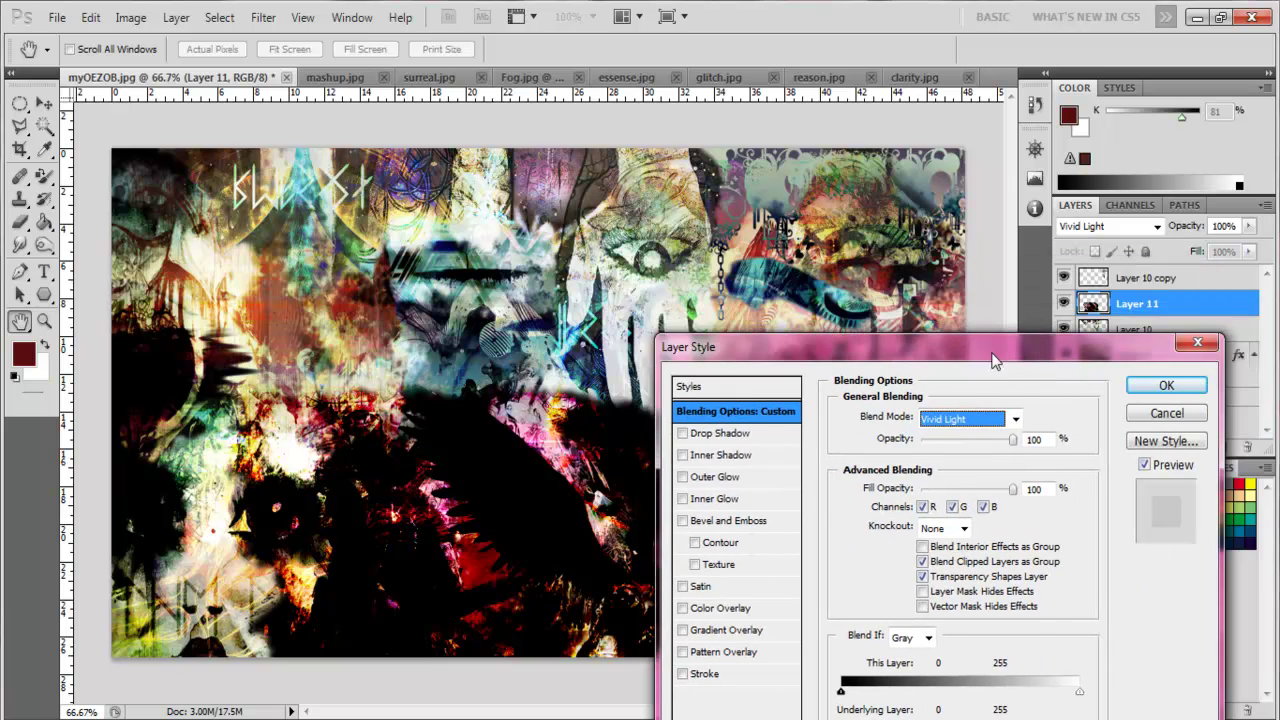
# Settle Layer 11 on Linear Dodge (Add) at 94% opacity and 89% fill.
pyautogui.click(1000, 290)
pyautogui.moveTo(955, 421); pyautogui.dragTo(921, 421)
pyautogui.click(971, 438)
pyautogui.click(970, 419)
pyautogui.click(971, 470)
pyautogui.moveTo(1130, 360); pyautogui.dragTo(1147, 425)
pyautogui.click(980, 483)
pyautogui.click(980, 192)
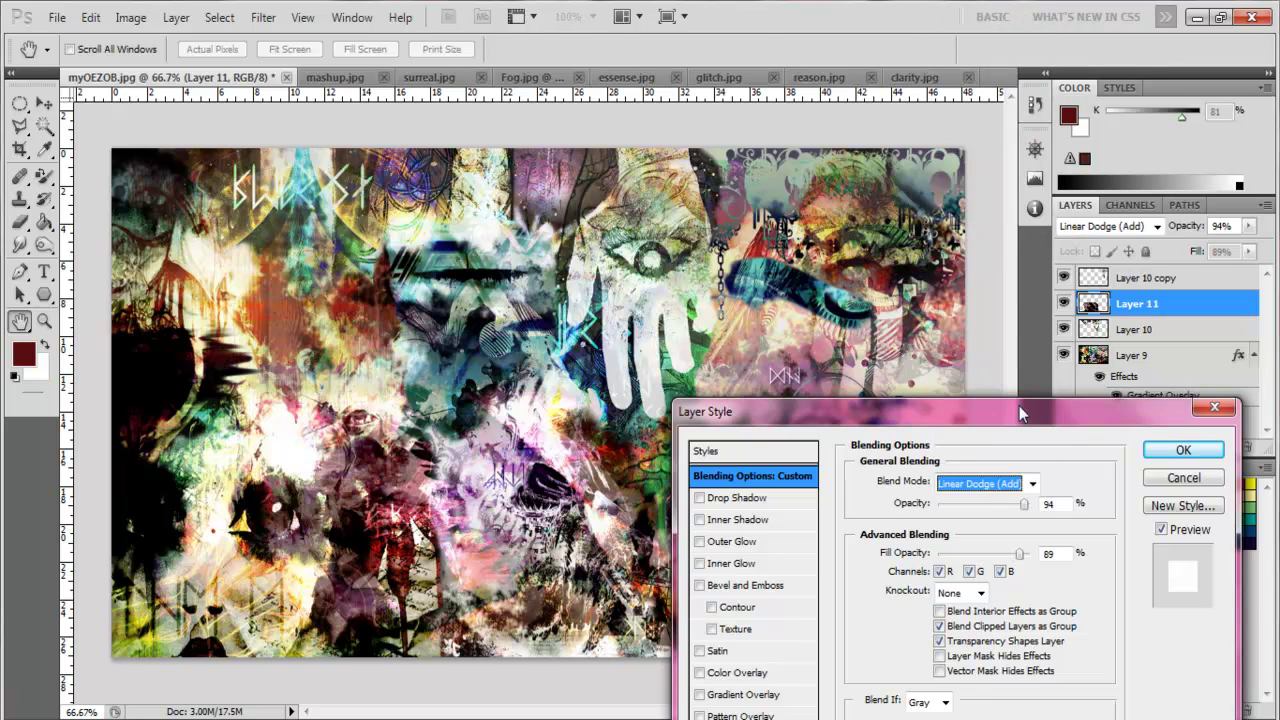
pyautogui.click(1183, 449)
pyautogui.press('v')
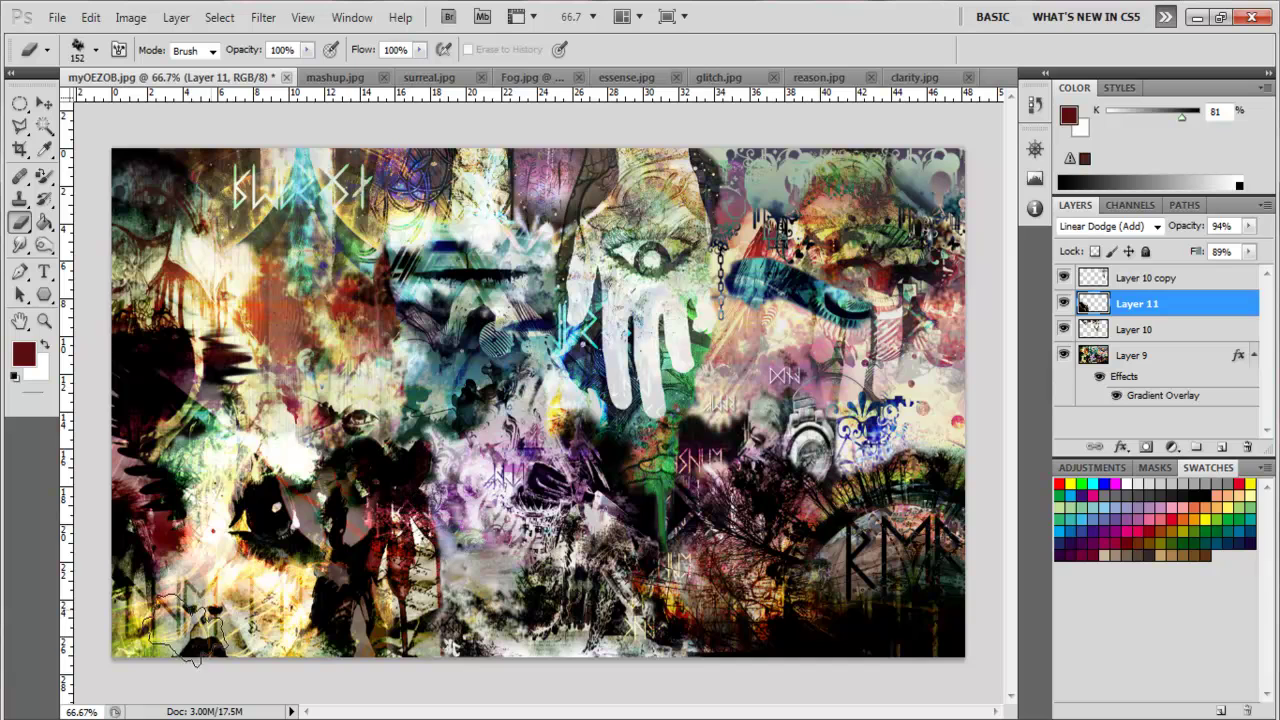
# Open remedy.jpg and drag the face image into the collage as a new layer.
pyautogui.click(57, 17)
pyautogui.click(80, 57)
pyautogui.scroll(-5, 743, 378)
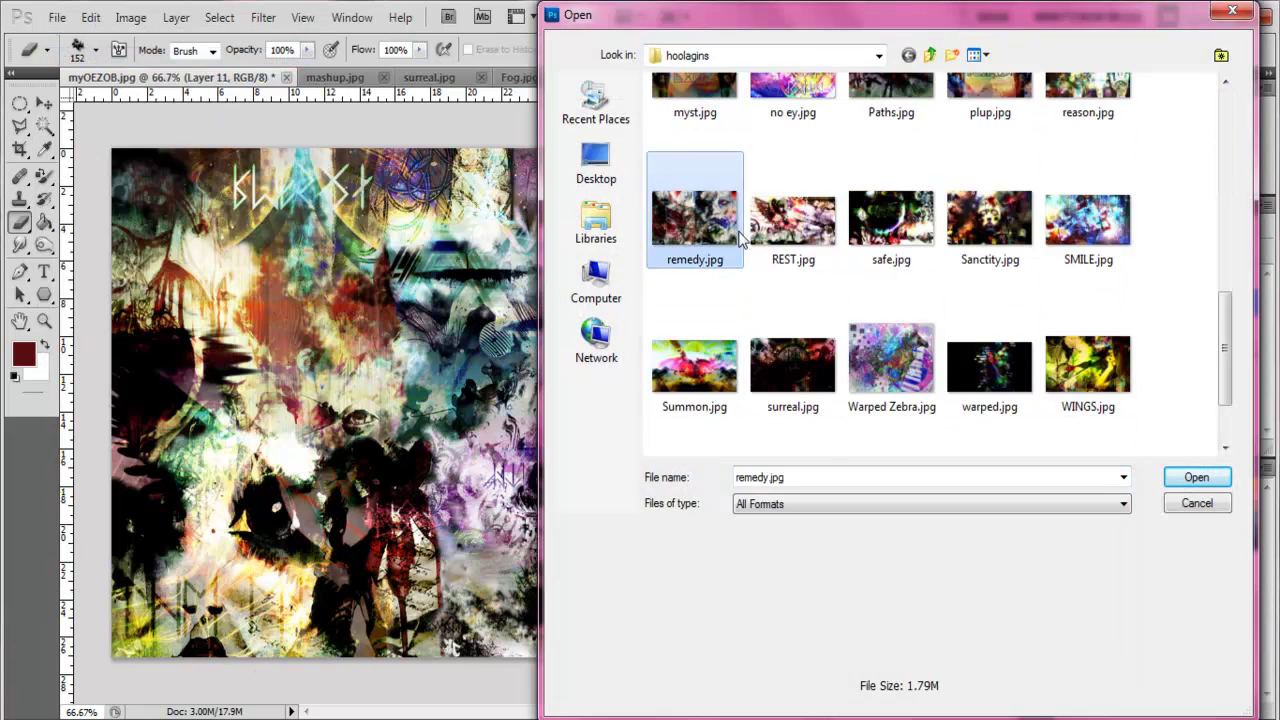
pyautogui.doubleClick(741, 237)
pyautogui.press('v')
pyautogui.click(128, 79)
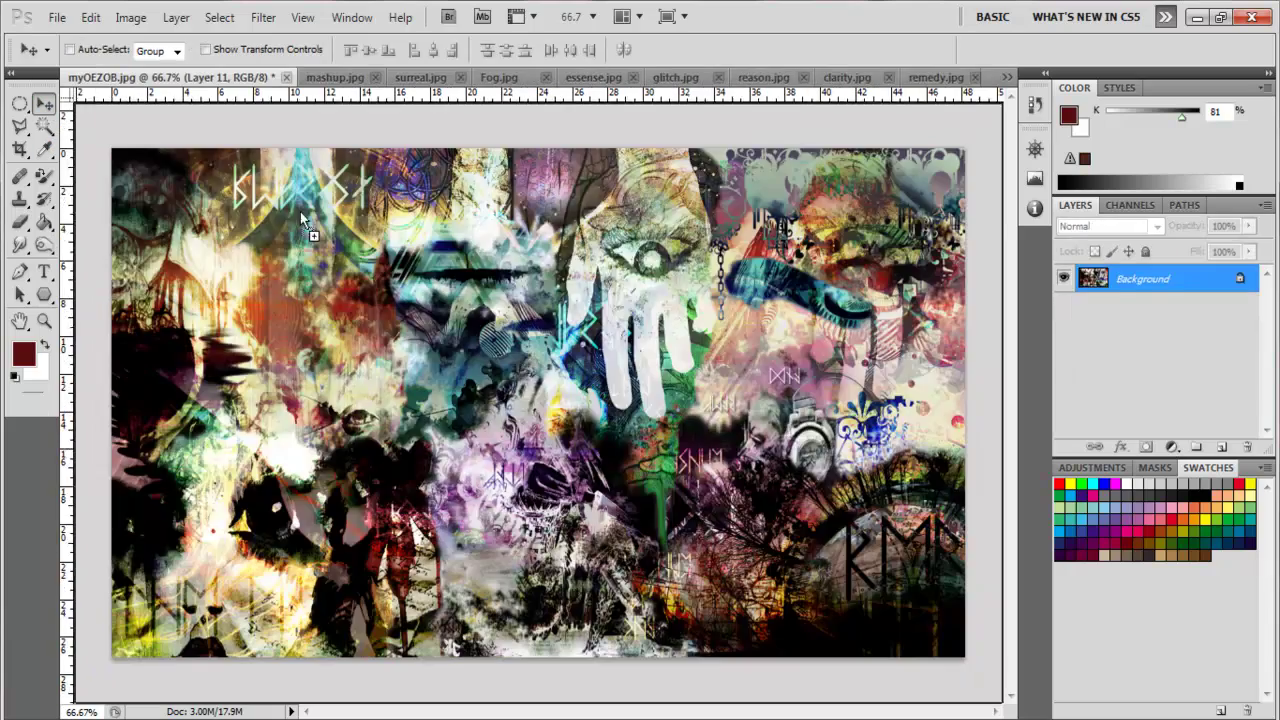
pyautogui.moveTo(128, 87); pyautogui.dragTo(233, 185)
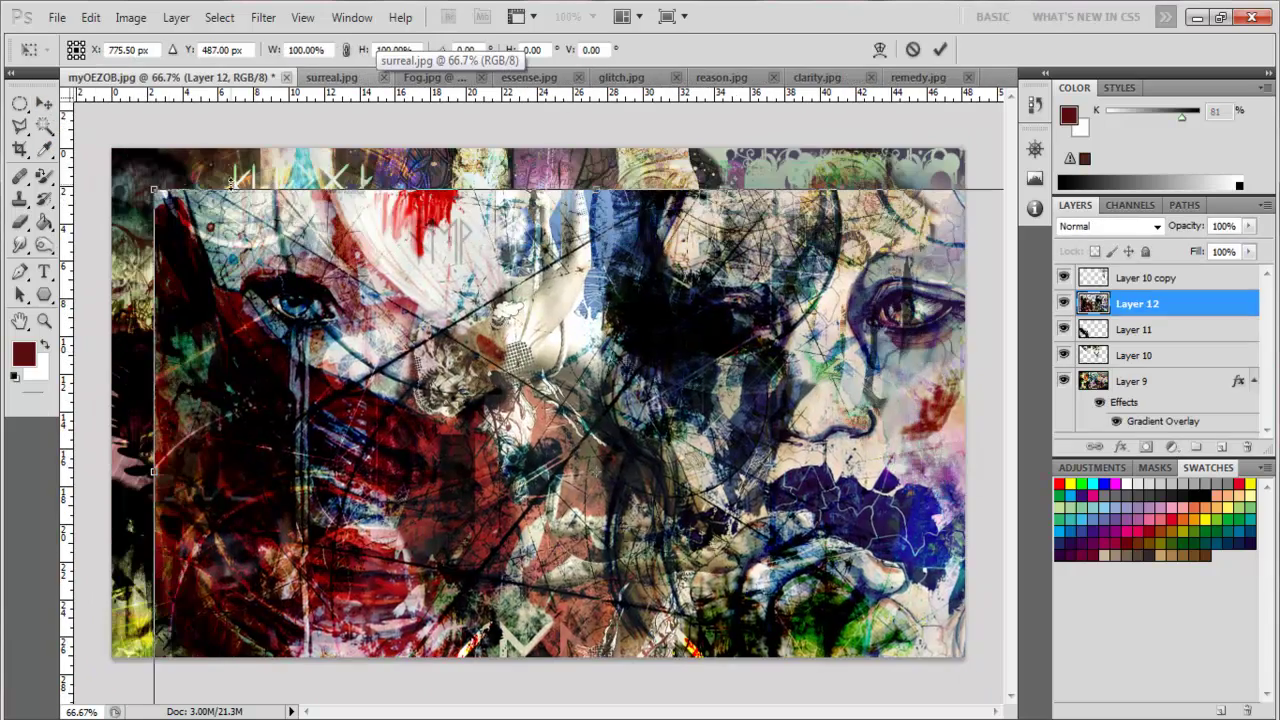
# Shrink the face layer into the lower right and flip it horizontally.
pyautogui.moveTo(153, 189); pyautogui.dragTo(575, 444)
pyautogui.click(543, 287)
pyautogui.rightClick(668, 522)
pyautogui.hotkey('ctrl', 't')
pyautogui.rightClick(694, 540)
pyautogui.click(735, 503)
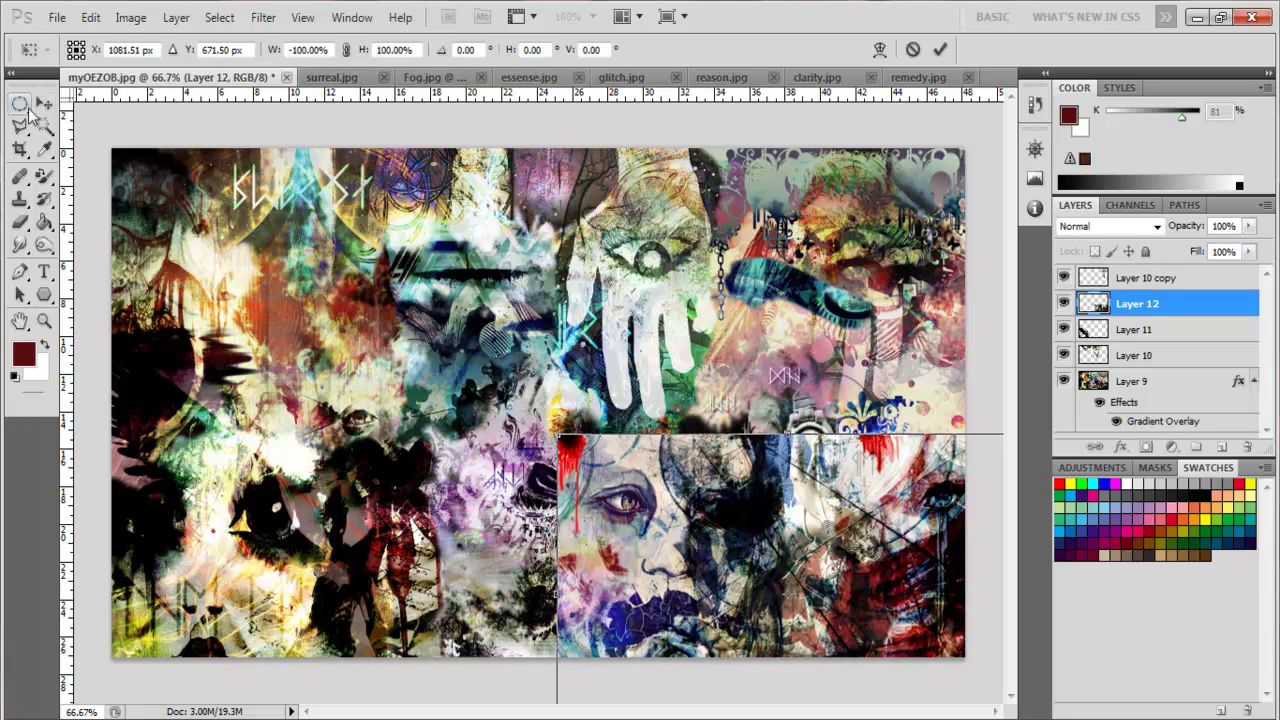
pyautogui.press('Return')
pyautogui.scroll(3, 822, 522)
# Try Color, then apply Color Burn blending to Layer 12.
pyautogui.rightClick(1130, 303)
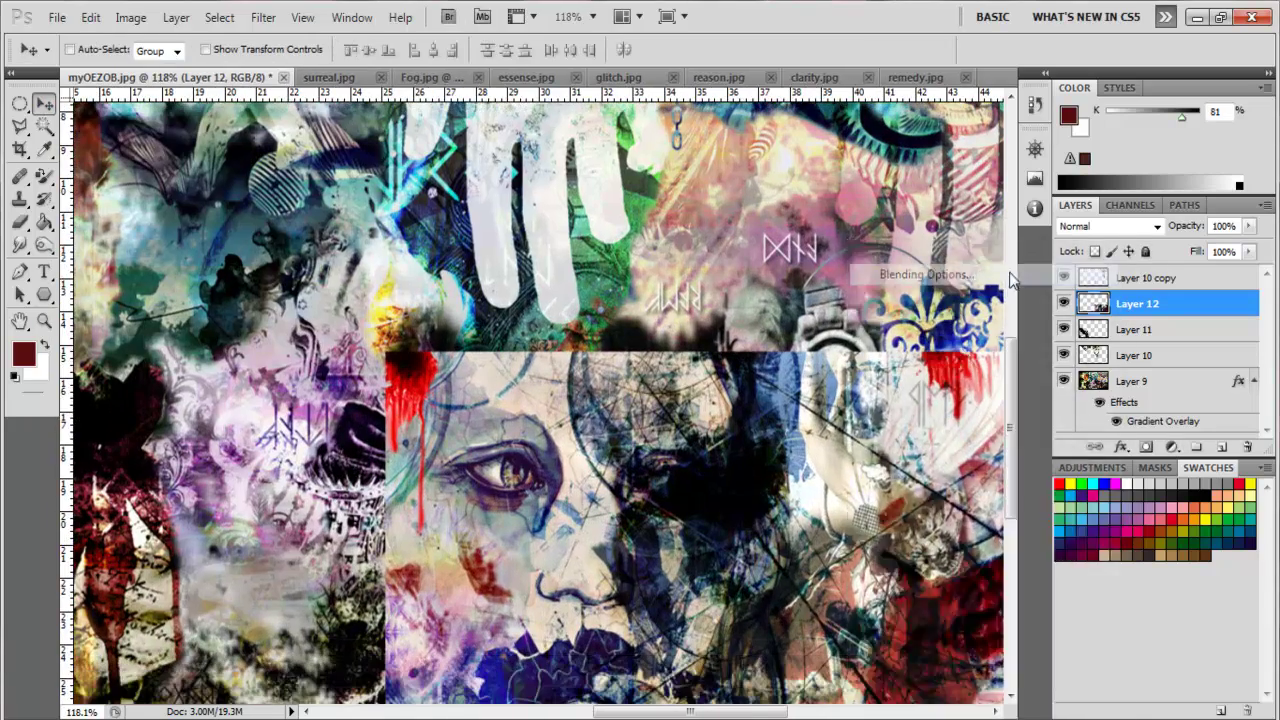
pyautogui.click(1014, 277)
pyautogui.click(965, 480)
pyautogui.click(965, 462)
pyautogui.moveTo(720, 410); pyautogui.dragTo(890, 413)
pyautogui.click(1167, 478)
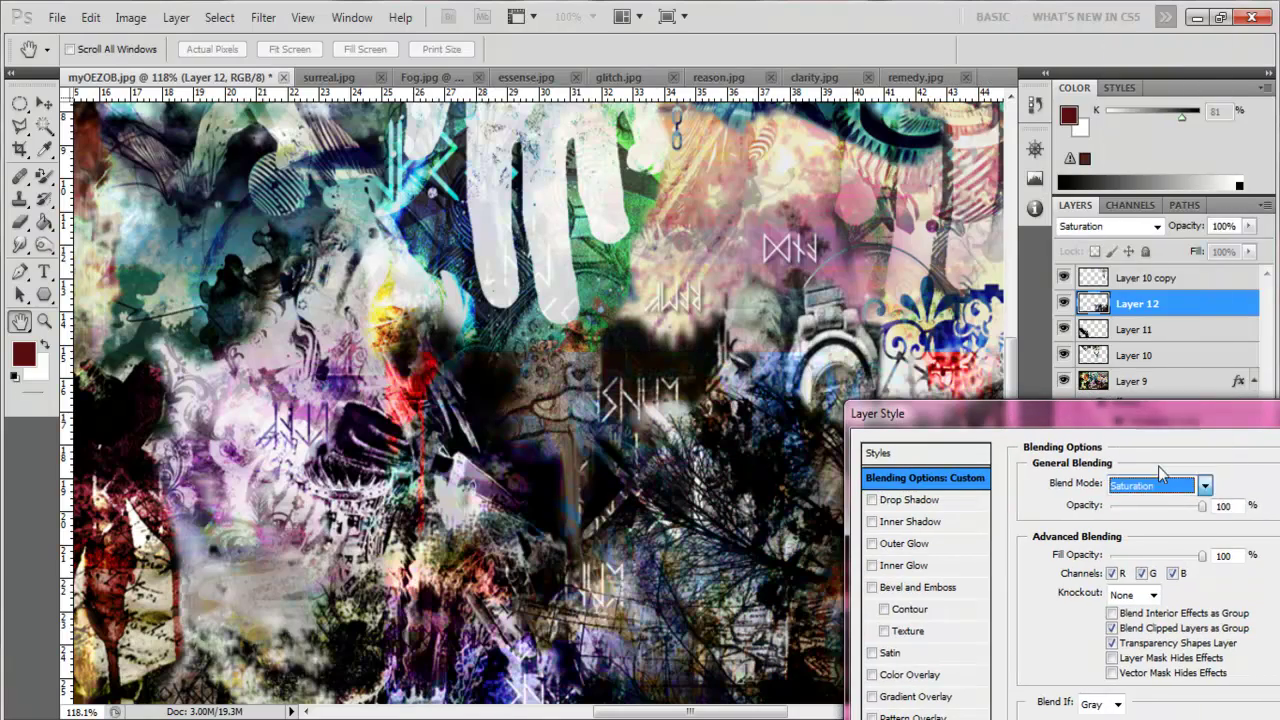
pyautogui.click(1148, 211)
pyautogui.moveTo(1000, 413); pyautogui.dragTo(466, 367)
pyautogui.press('Return')
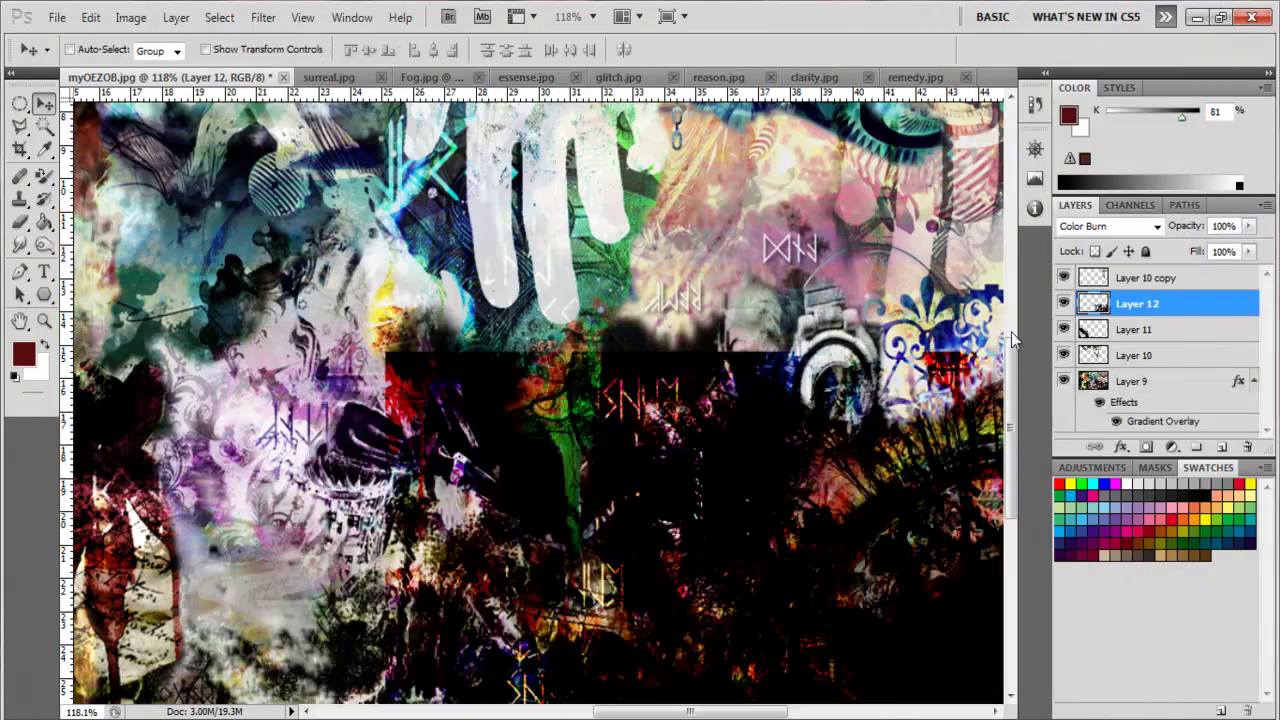
pyautogui.scroll(-2, 540, 400)
# Fit the collage on screen and switch Layer 12 to Linear Light after trying Pin Light and Soft Light.
pyautogui.click(44, 320)
pyautogui.rightClick(257, 378)
pyautogui.click(286, 394)
pyautogui.rightClick(1127, 323)
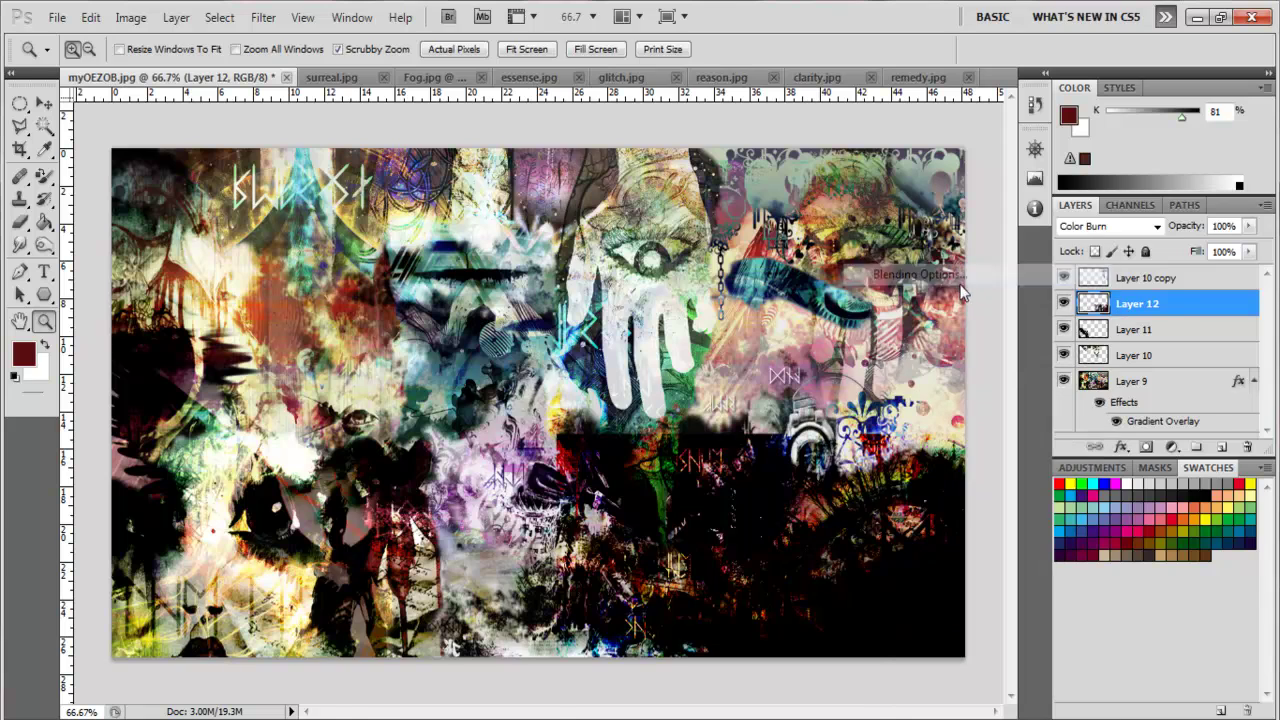
pyautogui.click(966, 280)
pyautogui.click(590, 437)
pyautogui.click(620, 645)
pyautogui.moveTo(654, 370); pyautogui.dragTo(364, 470)
pyautogui.click(276, 540)
pyautogui.click(215, 283)
pyautogui.click(276, 540)
pyautogui.click(215, 340)
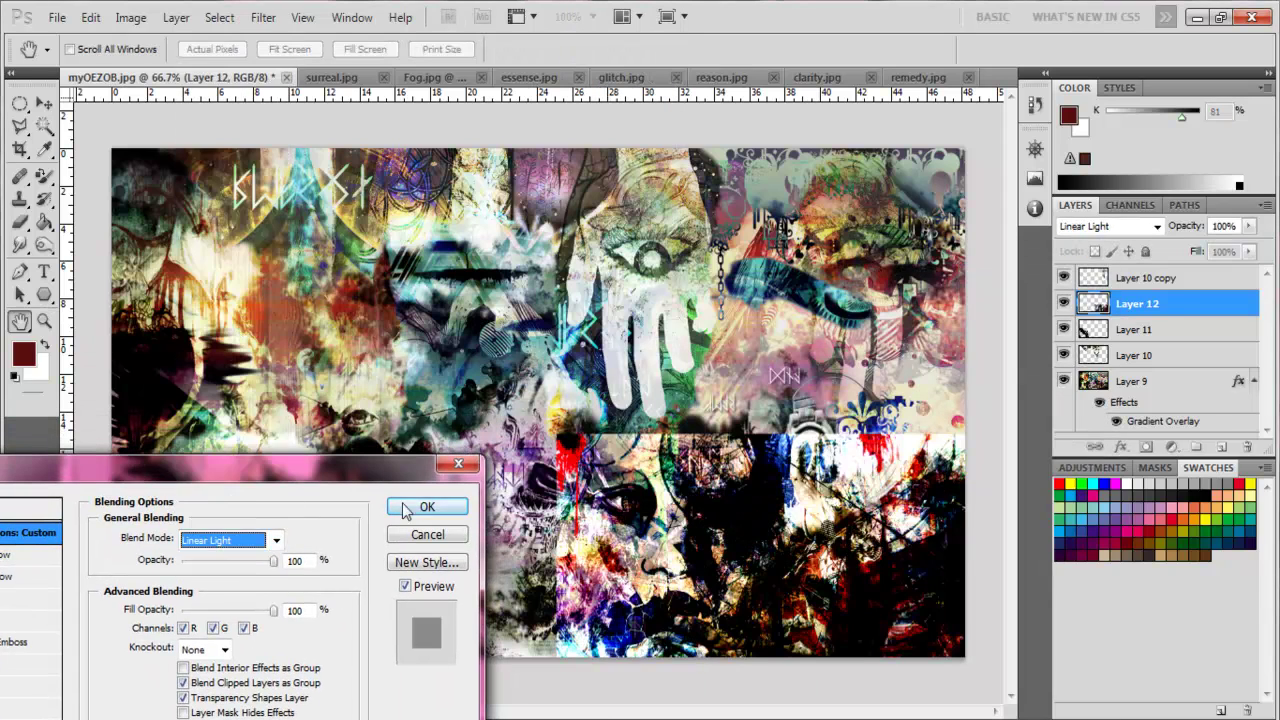
pyautogui.click(404, 502)
# Move and slightly shrink the face image, erase part of it, and place it lower middle.
pyautogui.press('v')
pyautogui.moveTo(771, 594); pyautogui.dragTo(763, 286)
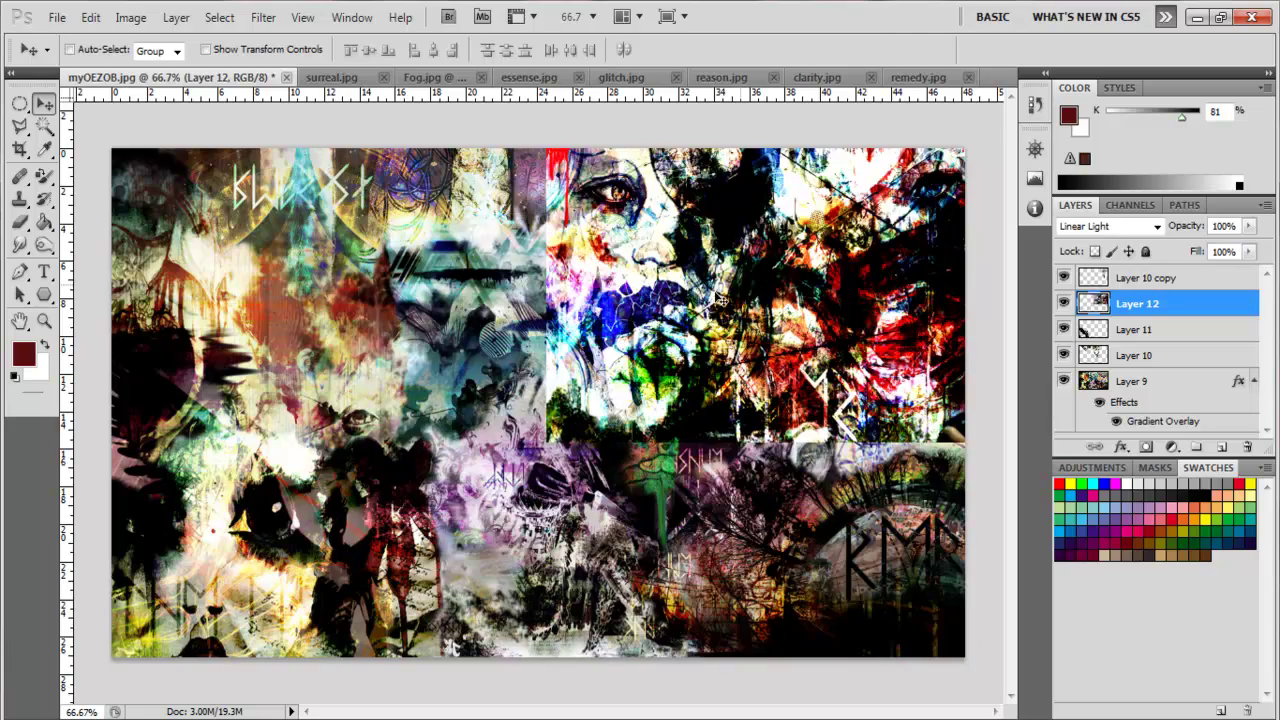
pyautogui.hotkey('ctrl', 't')
pyautogui.moveTo(611, 399); pyautogui.dragTo(627, 389)
pyautogui.press('Return')
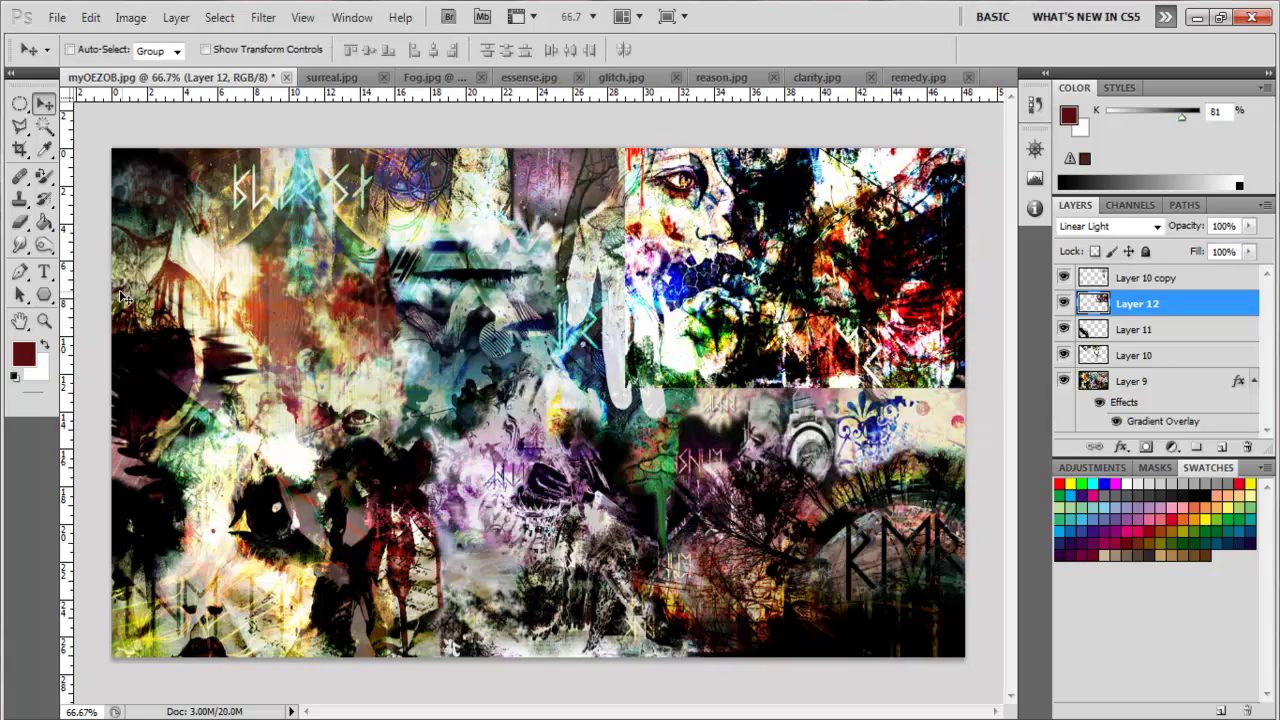
pyautogui.moveTo(605, 332); pyautogui.dragTo(828, 354)
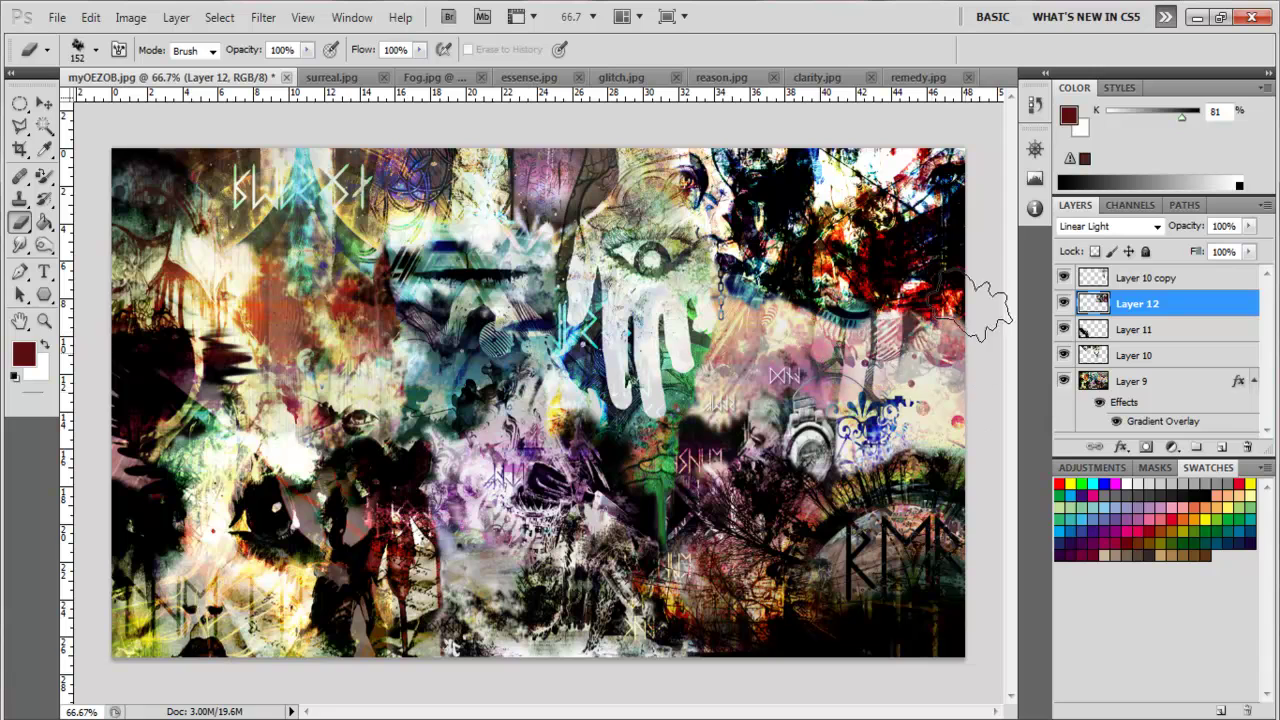
pyautogui.moveTo(665, 263)
pyautogui.mouseDown()
pyautogui.moveTo(372, 566)
pyautogui.moveTo(400, 566)
pyautogui.mouseUp()
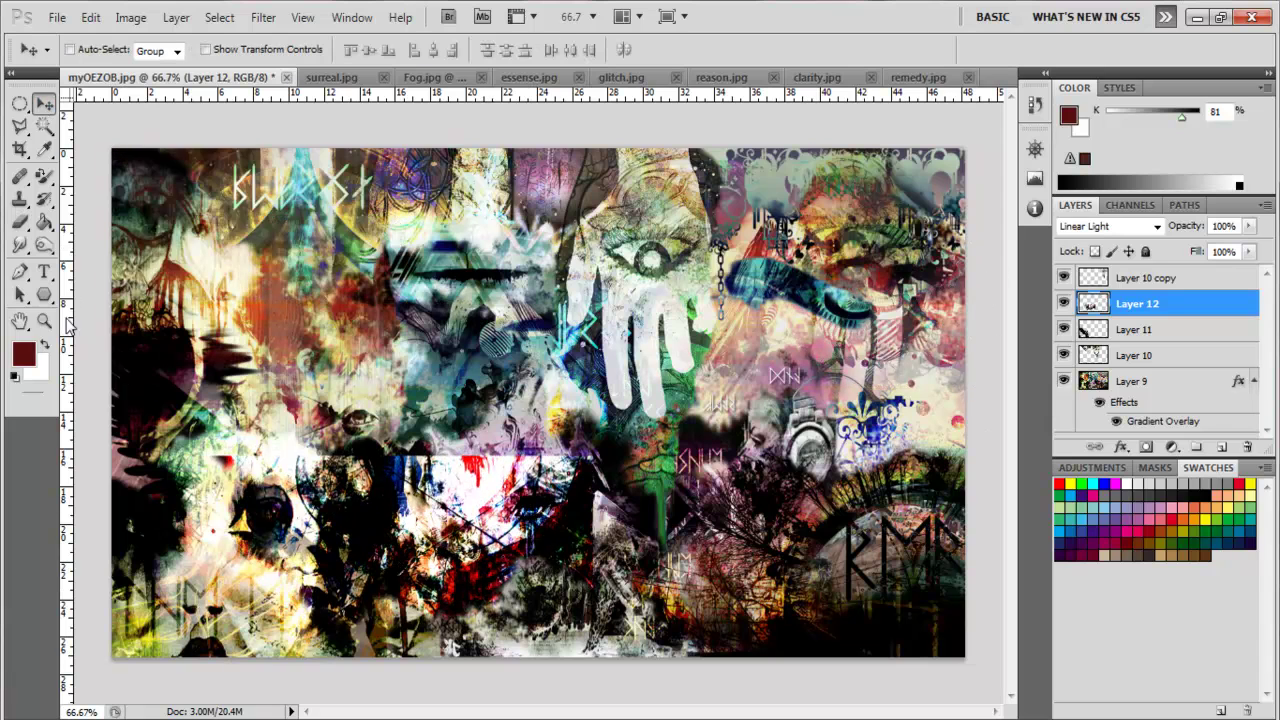
pyautogui.click(19, 222)
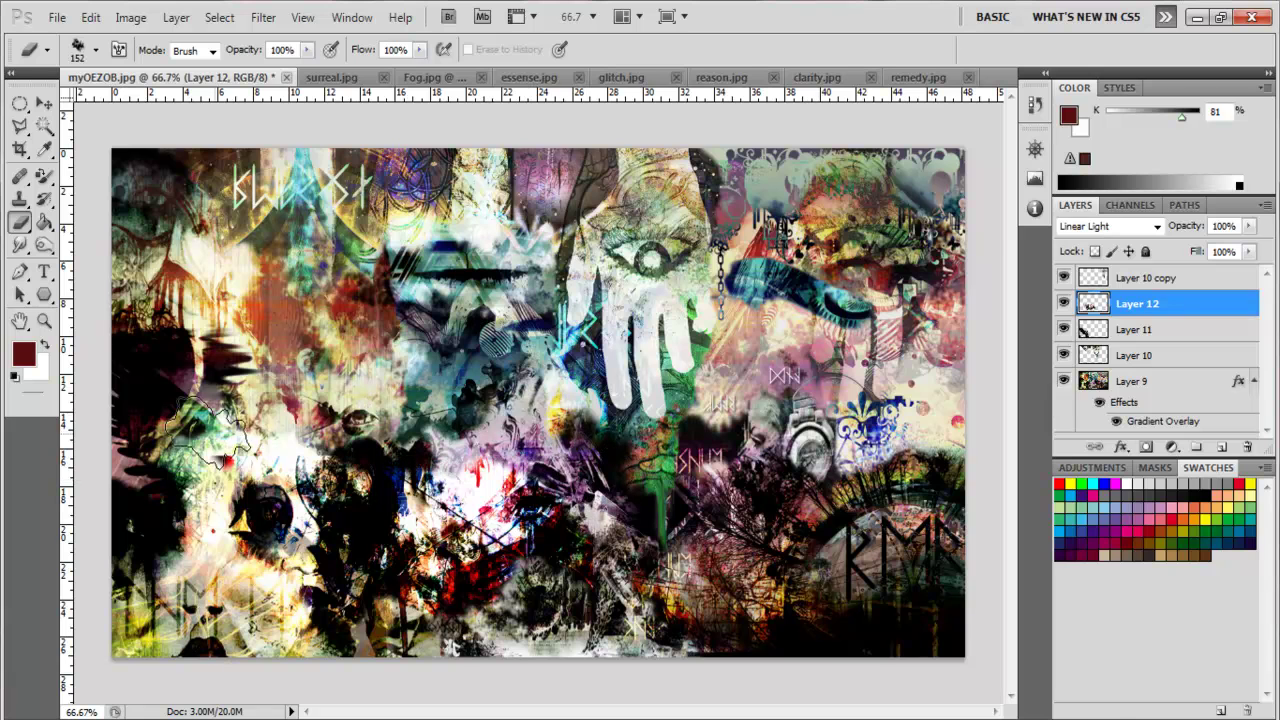
# Lower Layer 12's opacity to 92% in Blending Options.
pyautogui.rightClick(1136, 303)
pyautogui.click(880, 268)
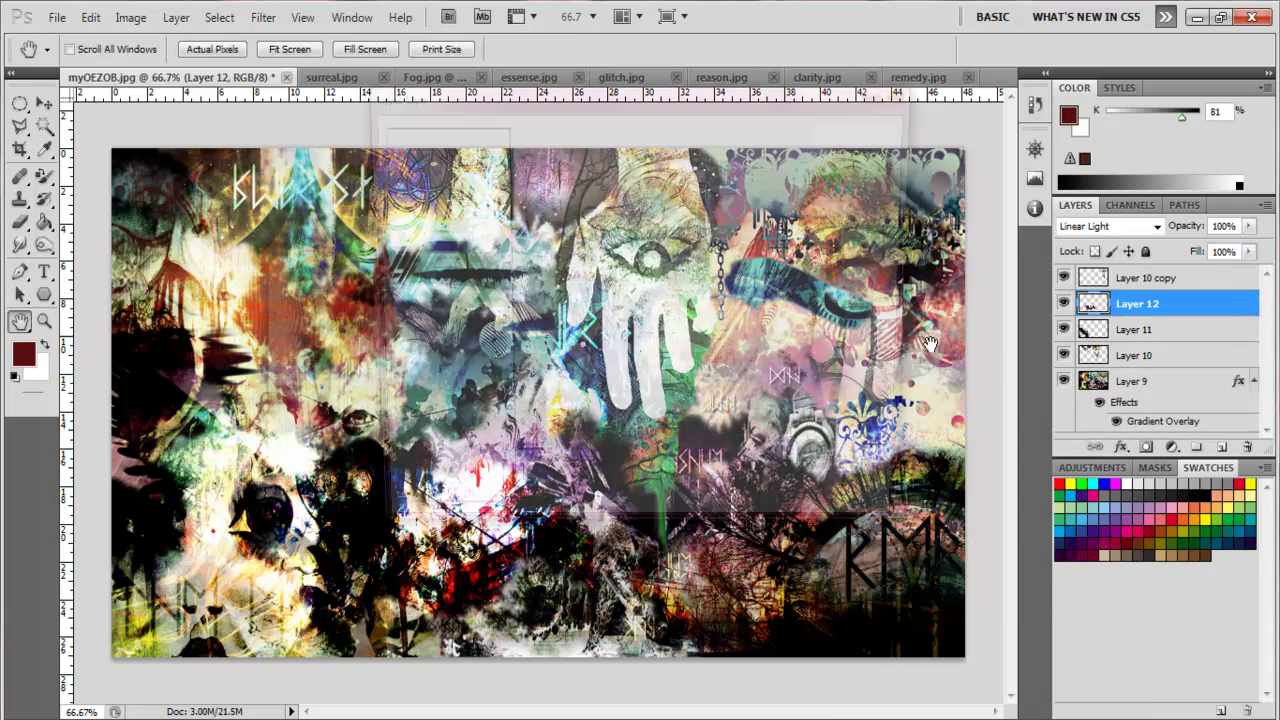
pyautogui.moveTo(810, 92); pyautogui.dragTo(1210, 222)
pyautogui.moveTo(1113, 316); pyautogui.dragTo(1115, 320)
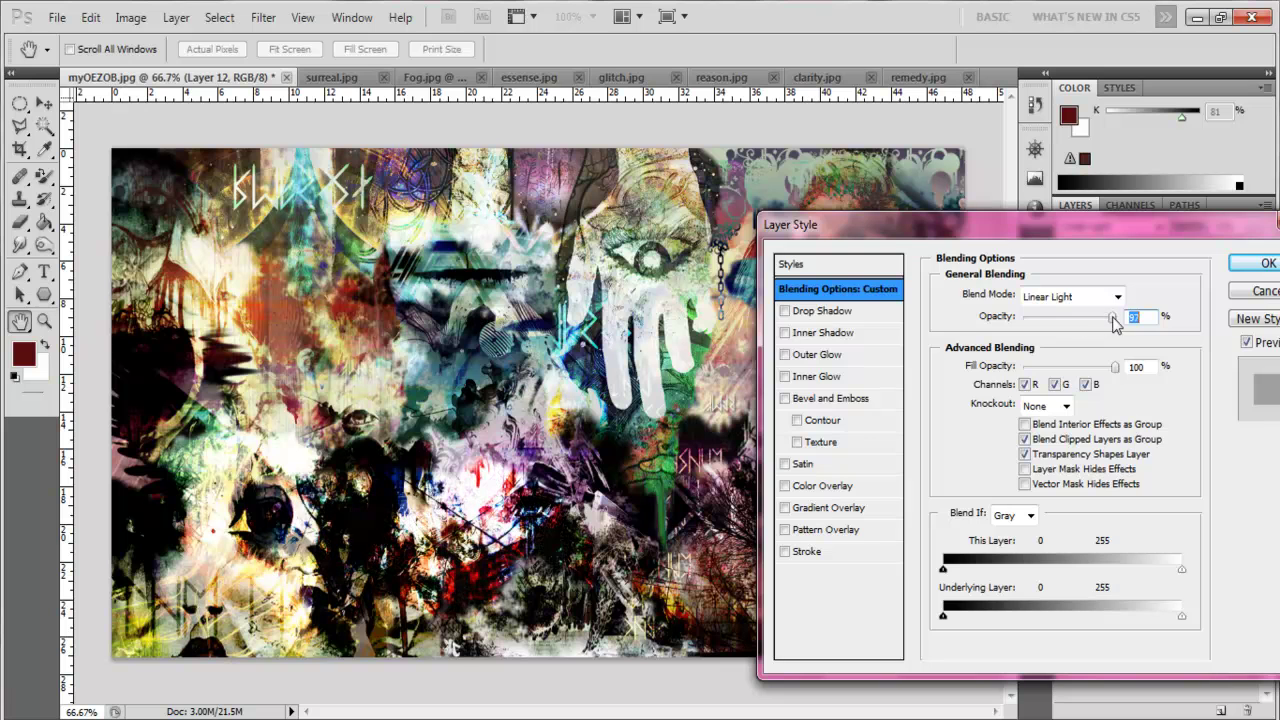
pyautogui.click(1250, 258)
# Discard an empty text box and try Hue blending on the 'for me' rune text layer.
pyautogui.moveTo(815, 457); pyautogui.dragTo(932, 512)
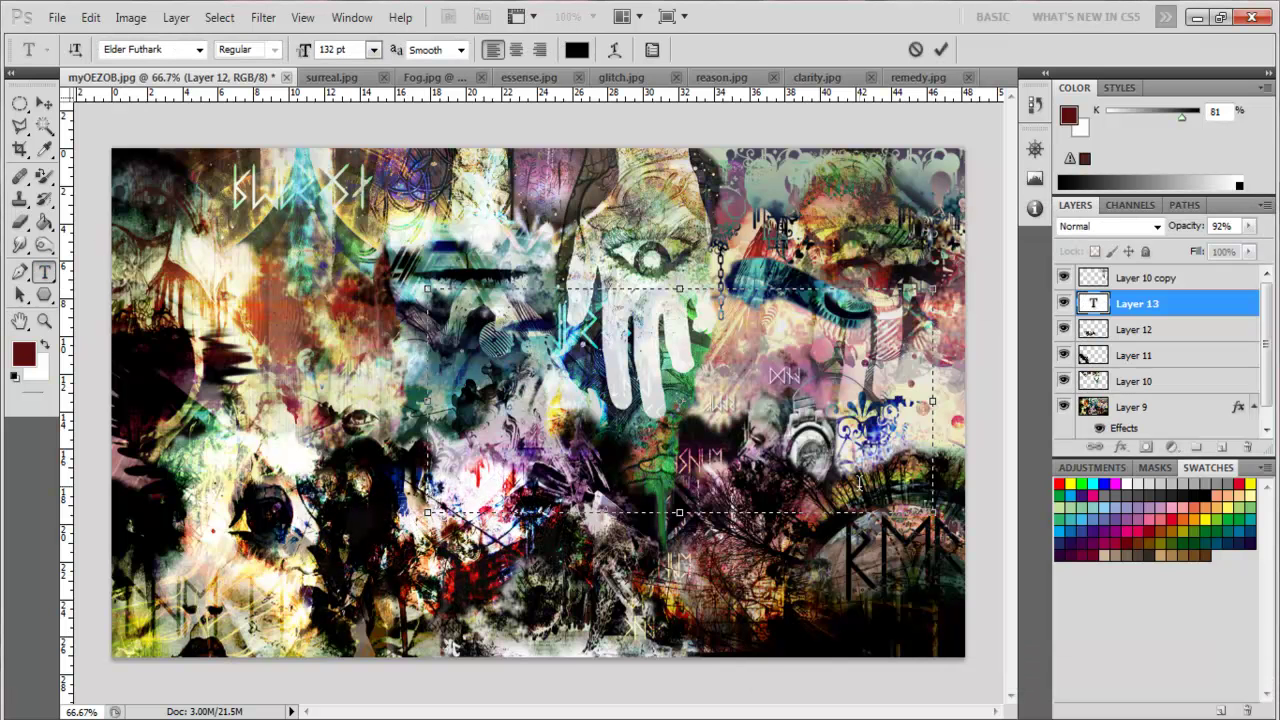
pyautogui.write('ᛉᚷᚱᚨᛗ')
pyautogui.write('for me')
pyautogui.click(45, 103)
pyautogui.rightClick(1190, 270)
pyautogui.click(1000, 180)
pyautogui.click(1117, 296)
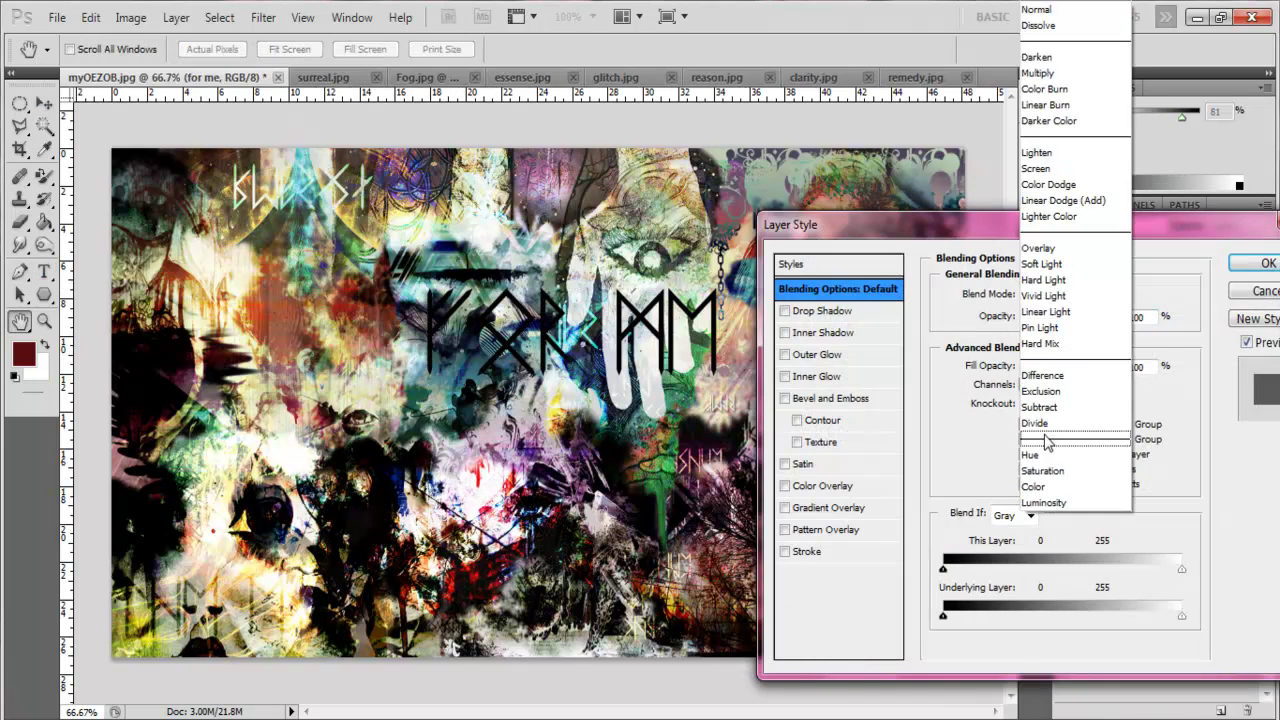
pyautogui.click(1114, 463)
pyautogui.click(1268, 263)
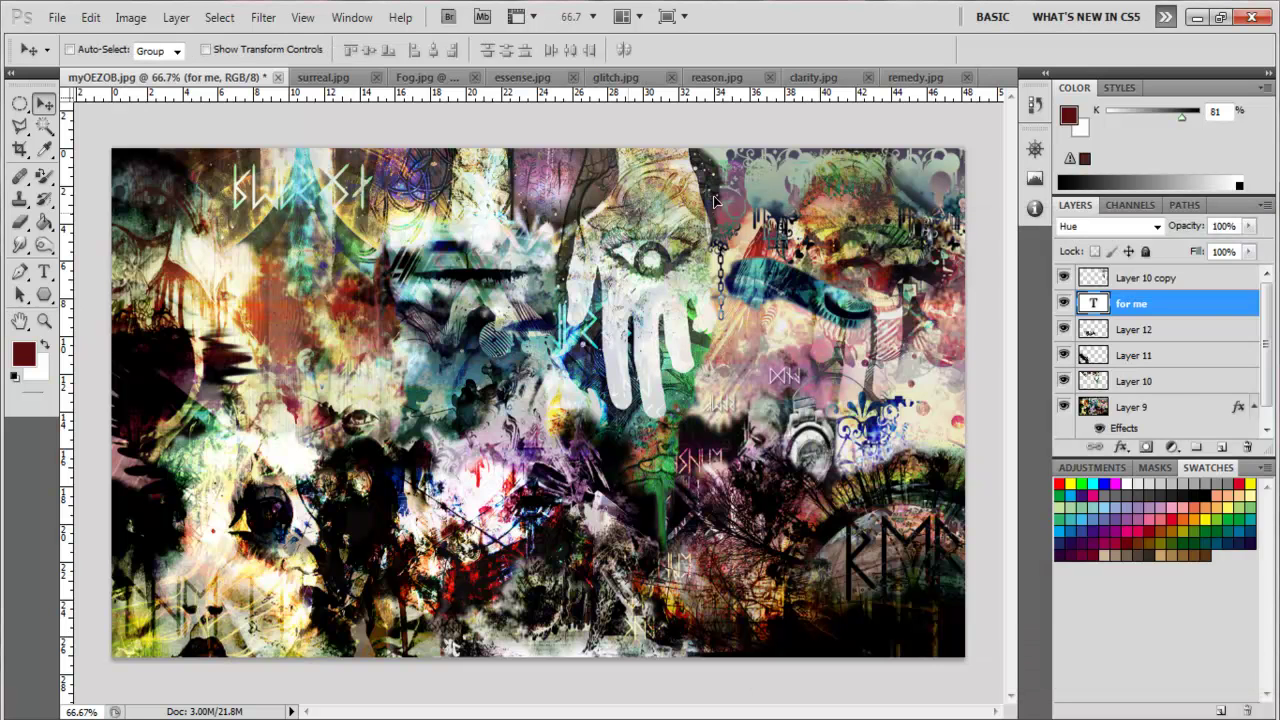
# Set the 'for me' layer to Color Burn with 82% opacity and 34% fill.
pyautogui.click(1070, 296)
pyautogui.click(1075, 385)
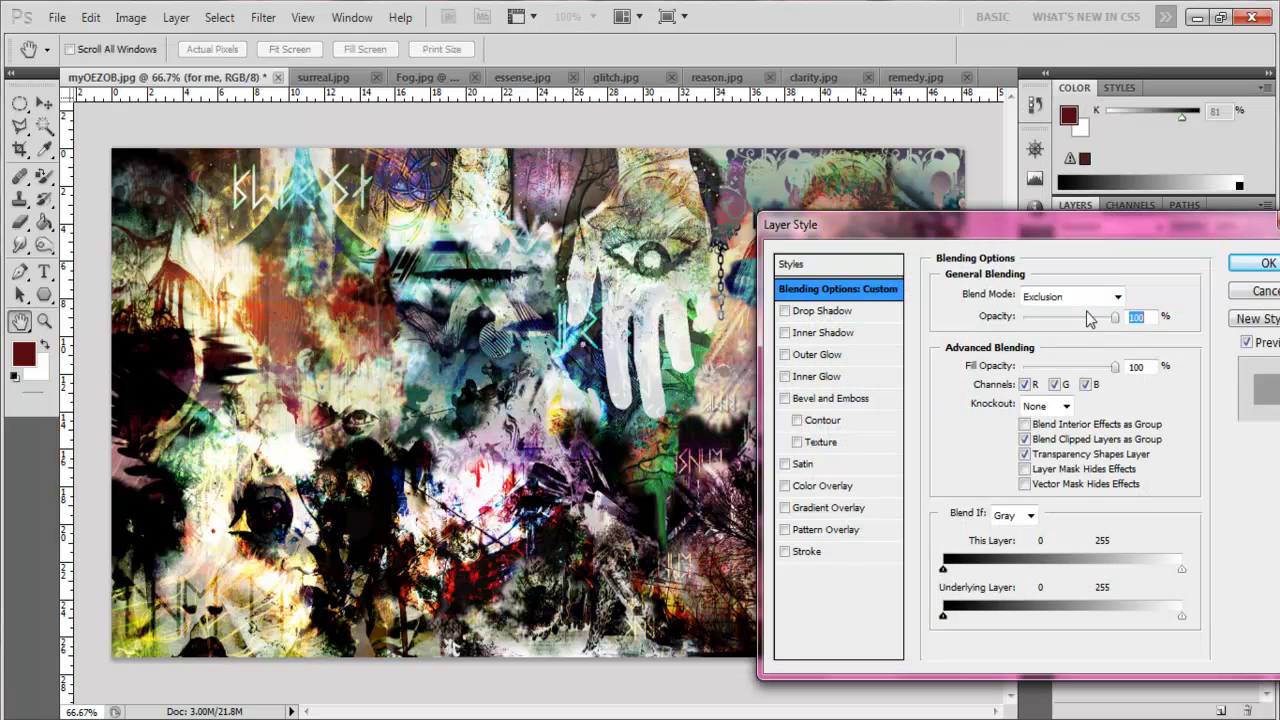
pyautogui.click(1118, 296)
pyautogui.click(1057, 90)
pyautogui.moveTo(1114, 317); pyautogui.dragTo(1107, 318)
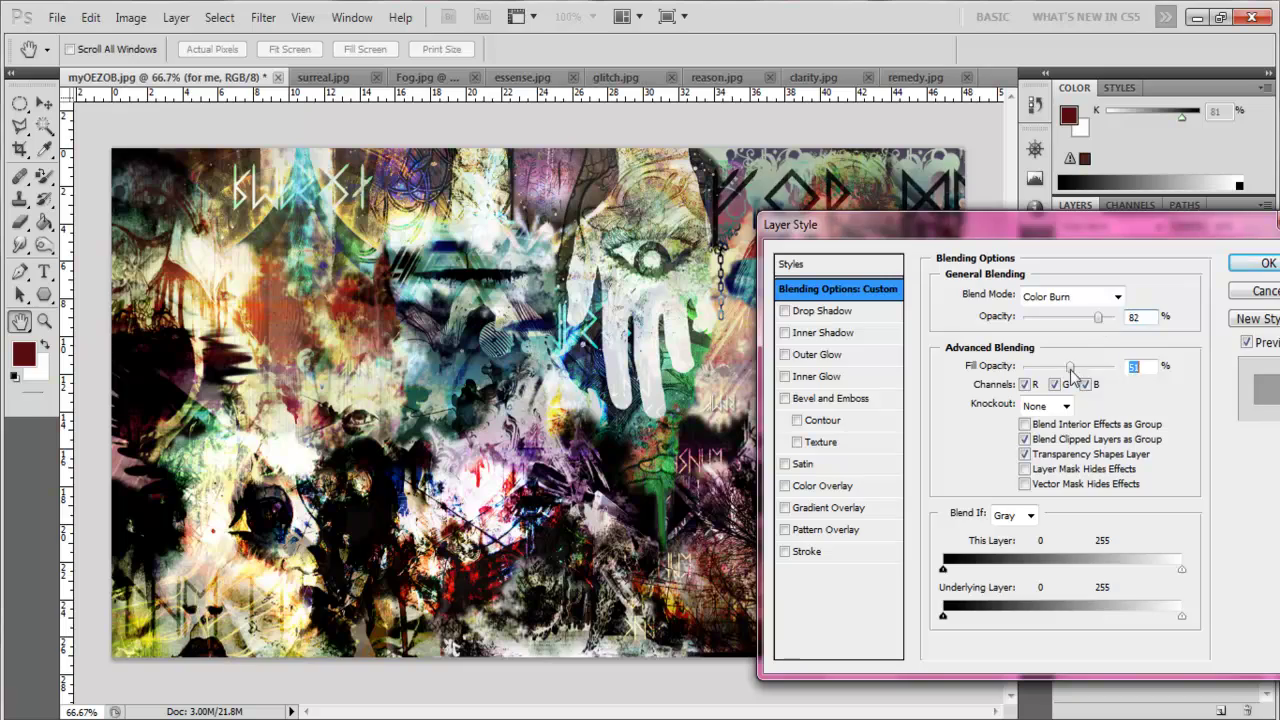
pyautogui.press('Return')
pyautogui.click(324, 77)
pyautogui.click(165, 77)
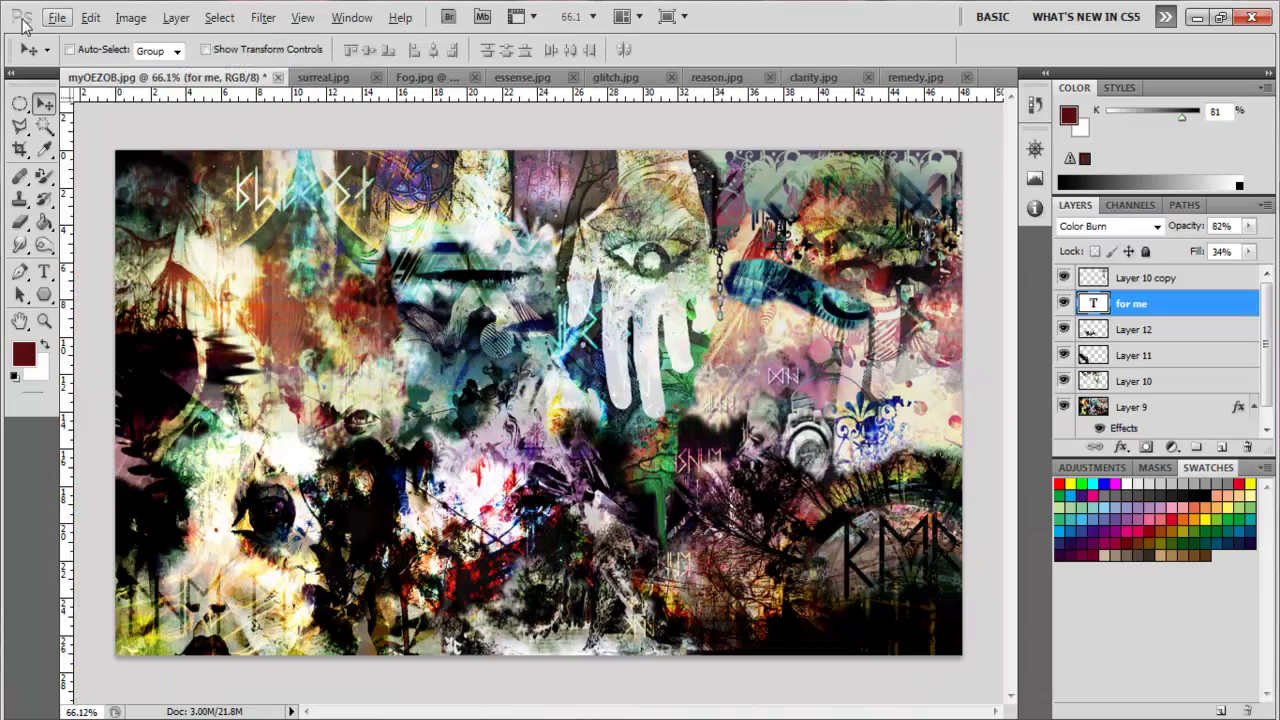
pyautogui.hotkey('ctrl', 'o')
# Open safe.jpg and drag it into the collage as a new layer.
pyautogui.click(694, 293)
pyautogui.scroll(-10, 694, 293)
pyautogui.scroll(-5, 1006, 297)
pyautogui.doubleClick(891, 130)
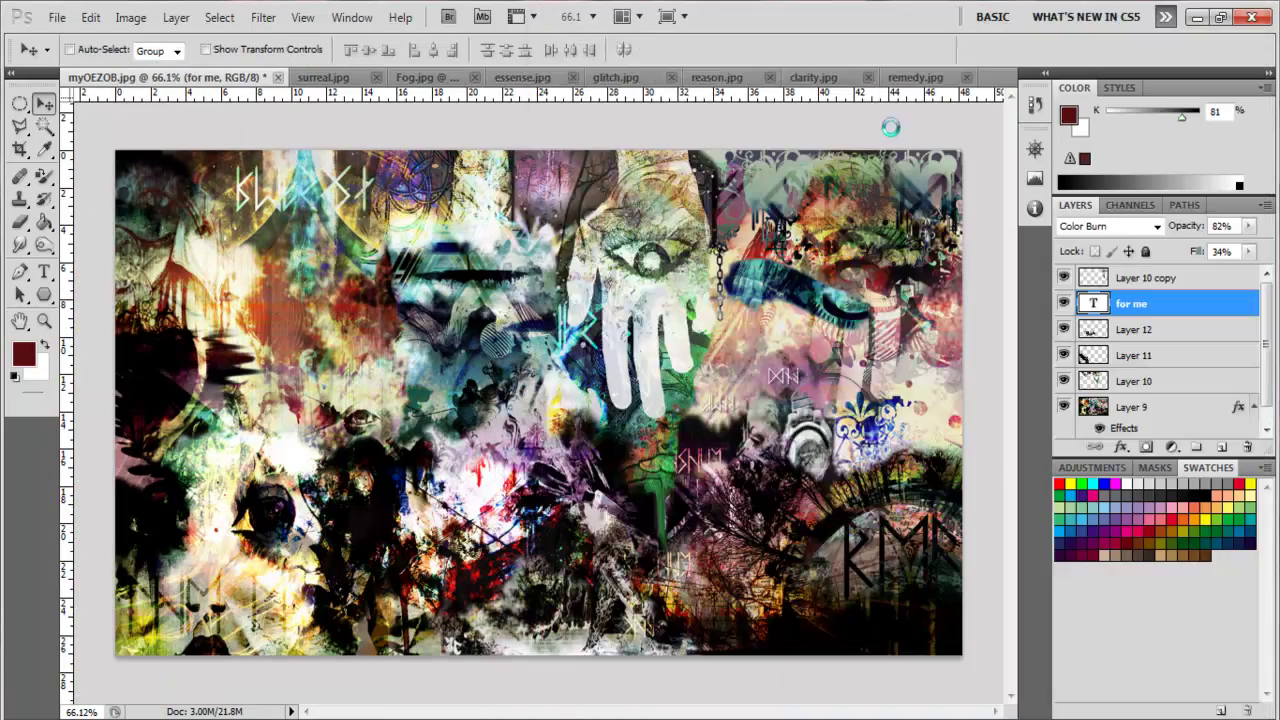
pyautogui.moveTo(115, 78); pyautogui.dragTo(520, 400)
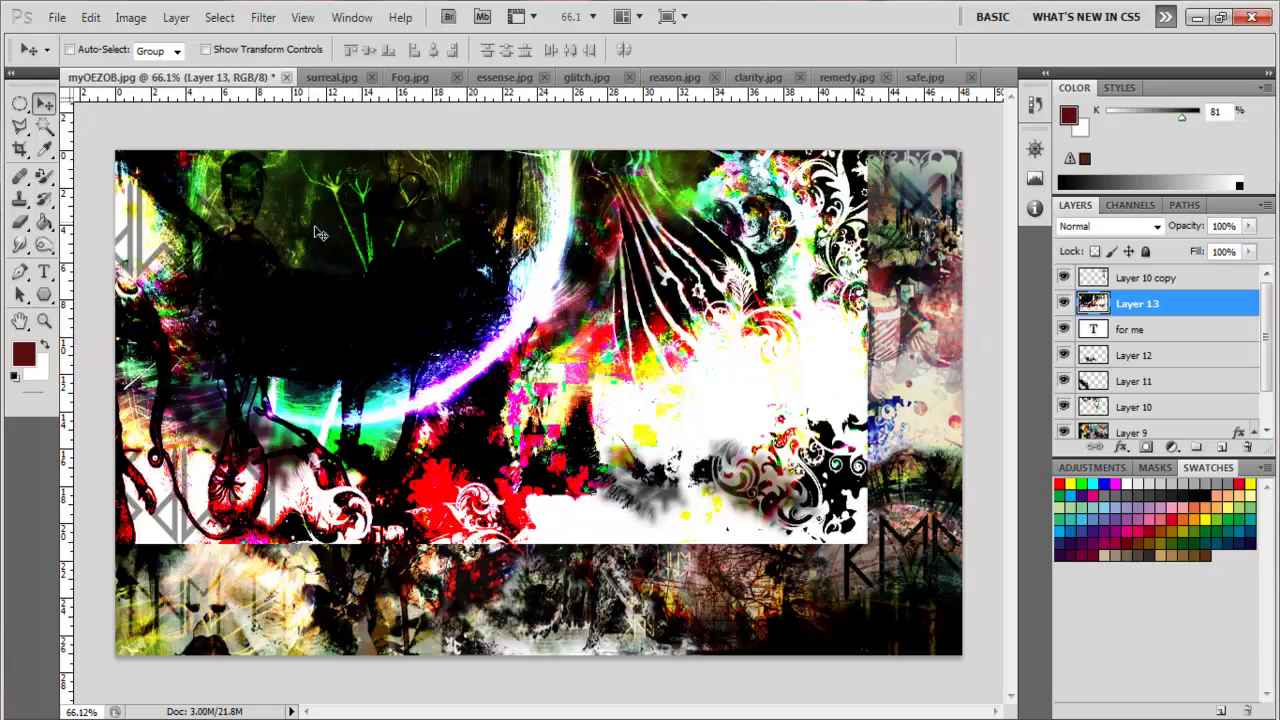
# Flip the safe.jpg layer vertically, reposition it, and rotate it 180 degrees.
pyautogui.hotkey('ctrl', 't')
pyautogui.rightClick(560, 420)
pyautogui.click(626, 652)
pyautogui.rightClick(585, 179)
pyautogui.click(643, 486)
pyautogui.moveTo(326, 372); pyautogui.dragTo(712, 380)
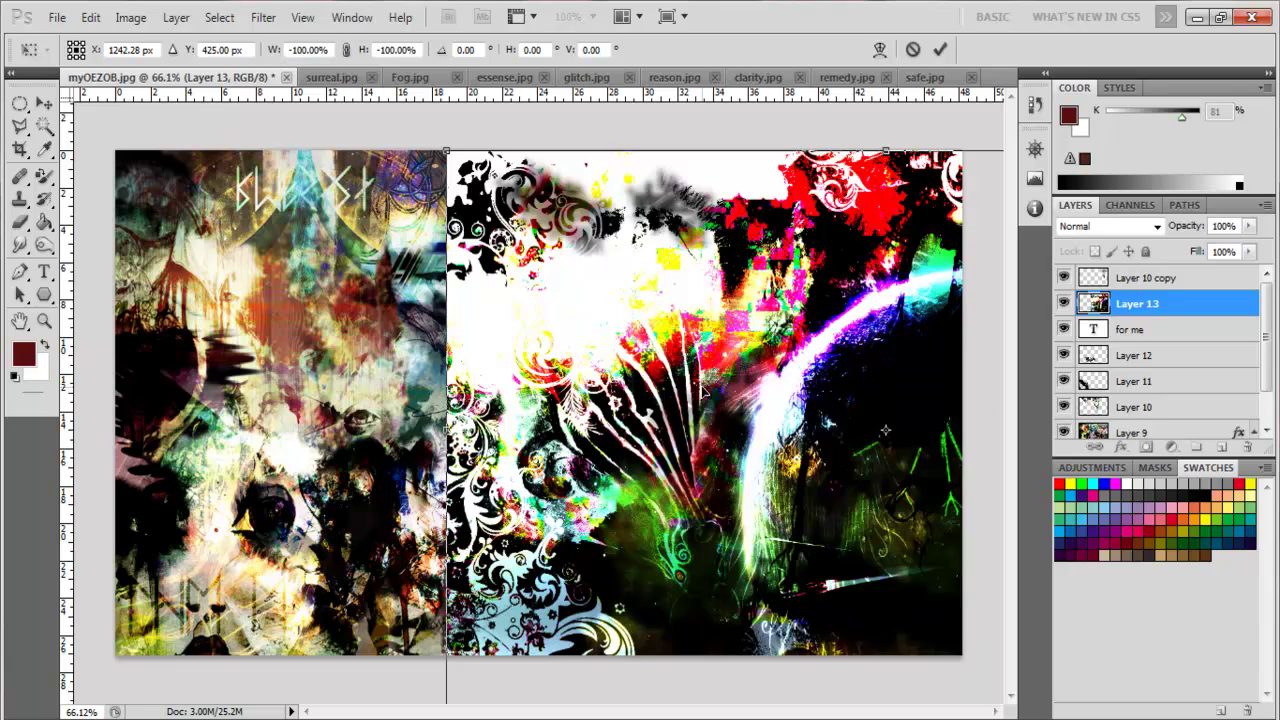
pyautogui.moveTo(748, 318); pyautogui.dragTo(460, 198)
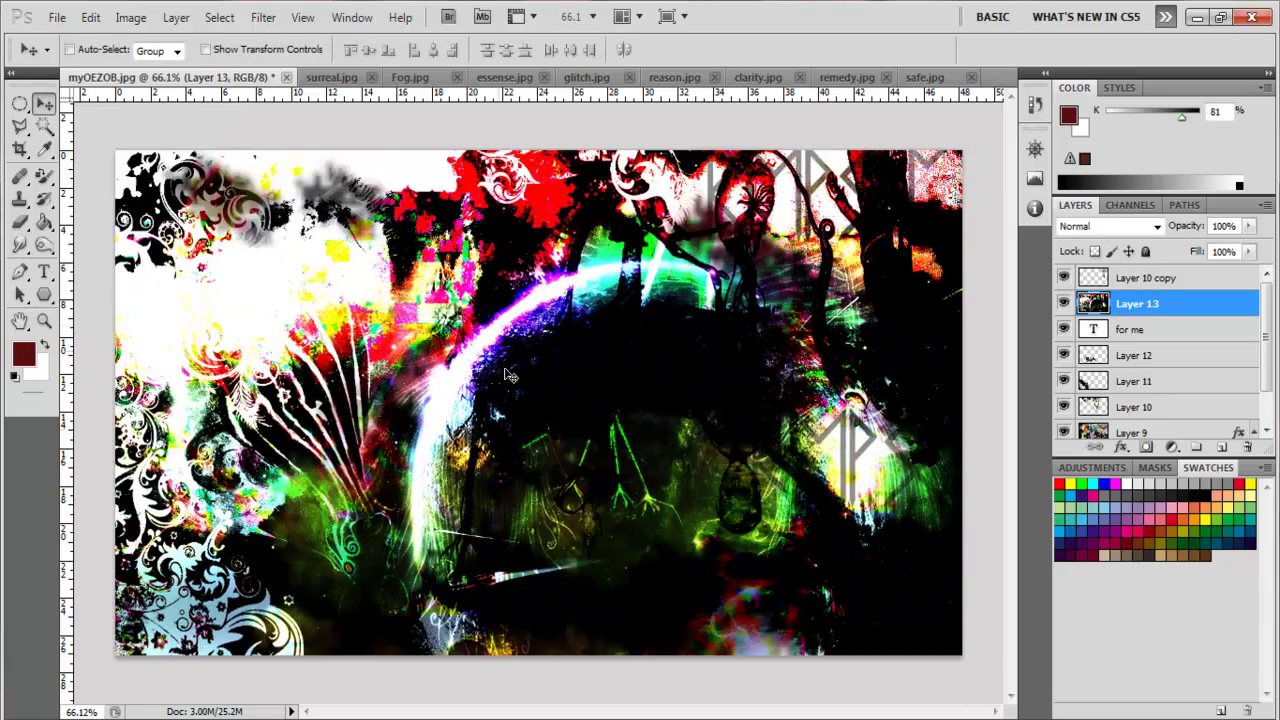
pyautogui.hotkey('ctrl', 't')
pyautogui.rightClick(487, 375)
pyautogui.click(527, 566)
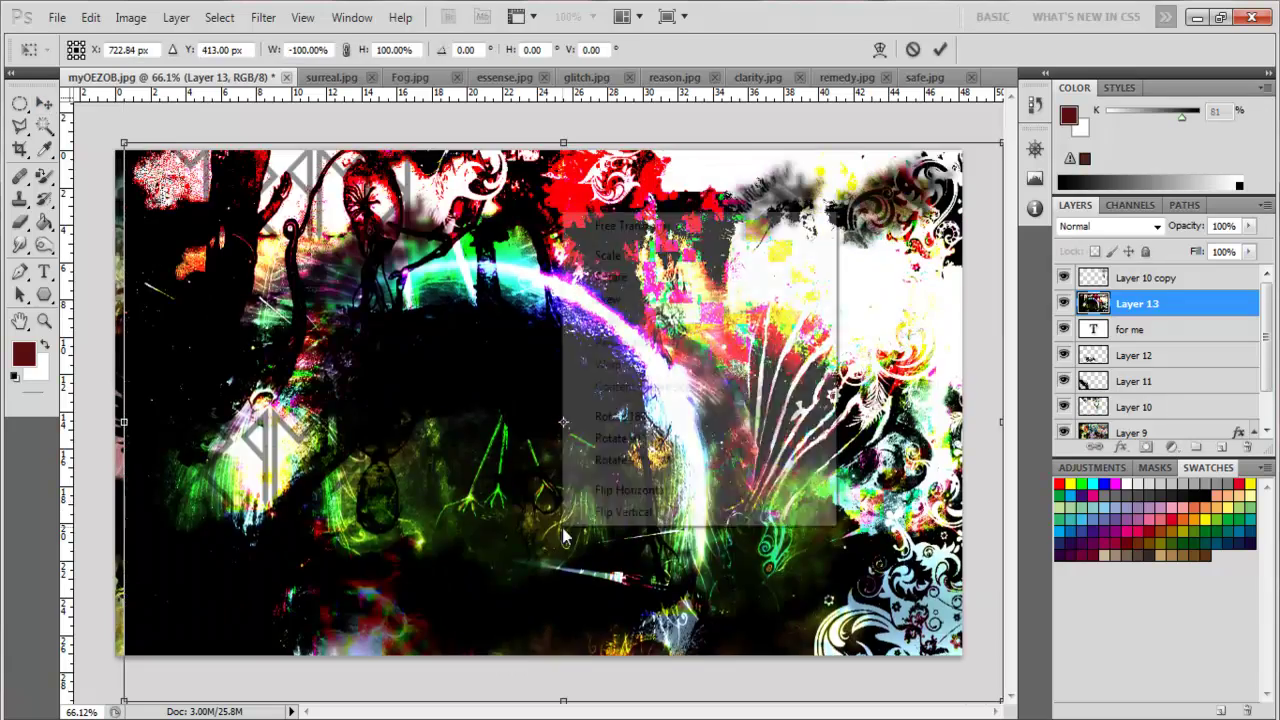
pyautogui.click(46, 103)
pyautogui.press('Return')
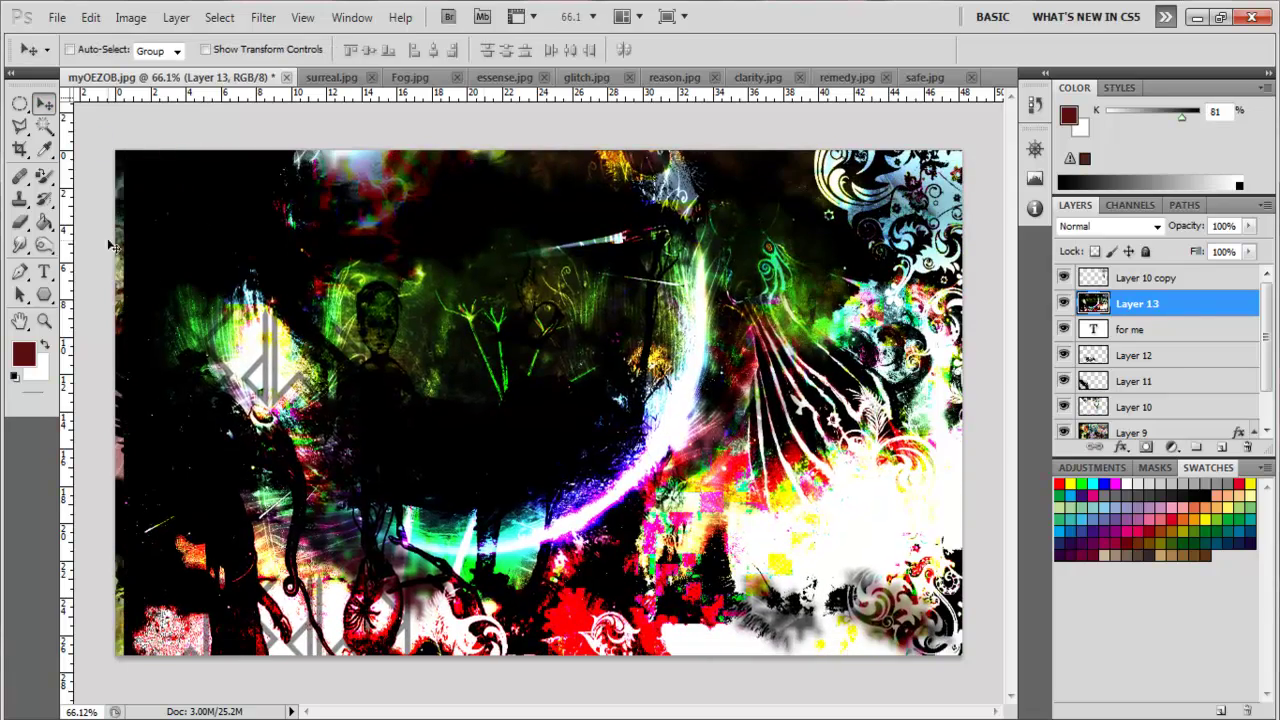
# Shrink the safe.jpg layer to about half size in the upper right and erase its hard edges.
pyautogui.hotkey('ctrl', 't')
pyautogui.moveTo(115, 150); pyautogui.dragTo(587, 314)
pyautogui.moveTo(755, 395); pyautogui.dragTo(711, 223)
pyautogui.click(20, 199)
pyautogui.press('Return')
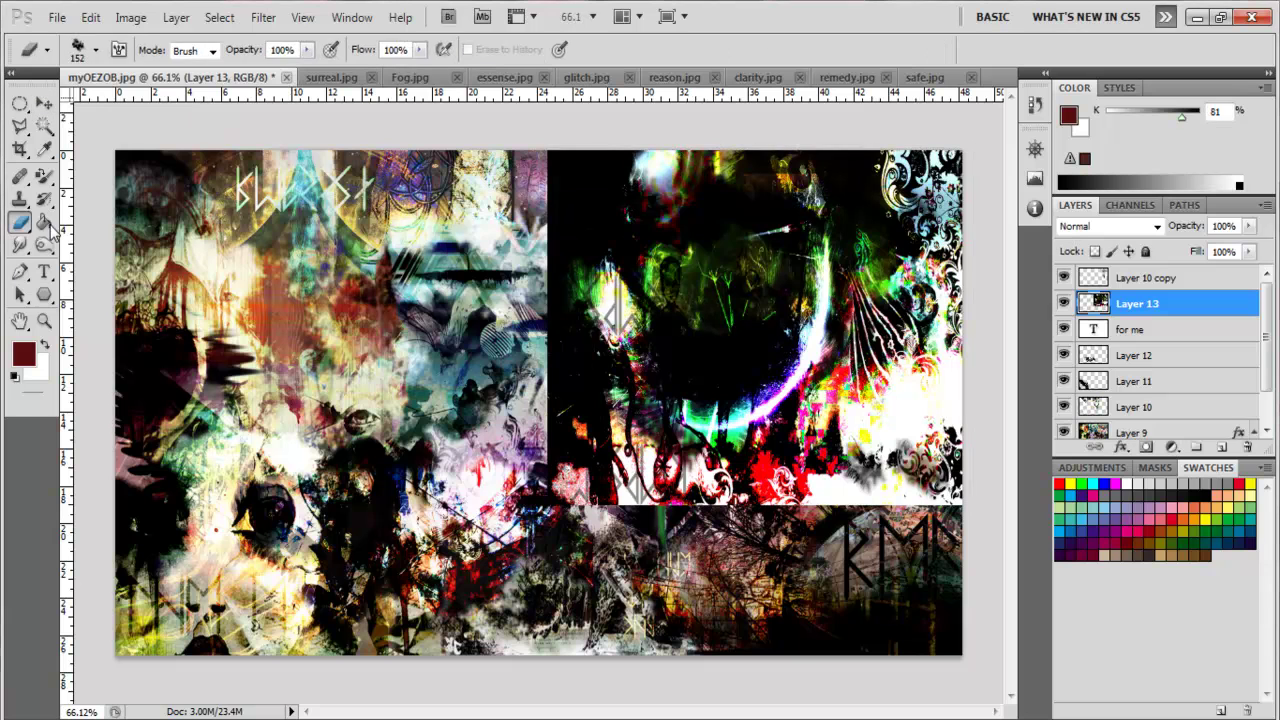
pyautogui.moveTo(492, 196)
pyautogui.mouseDown()
pyautogui.moveTo(560, 440)
pyautogui.moveTo(882, 540)
pyautogui.mouseUp()
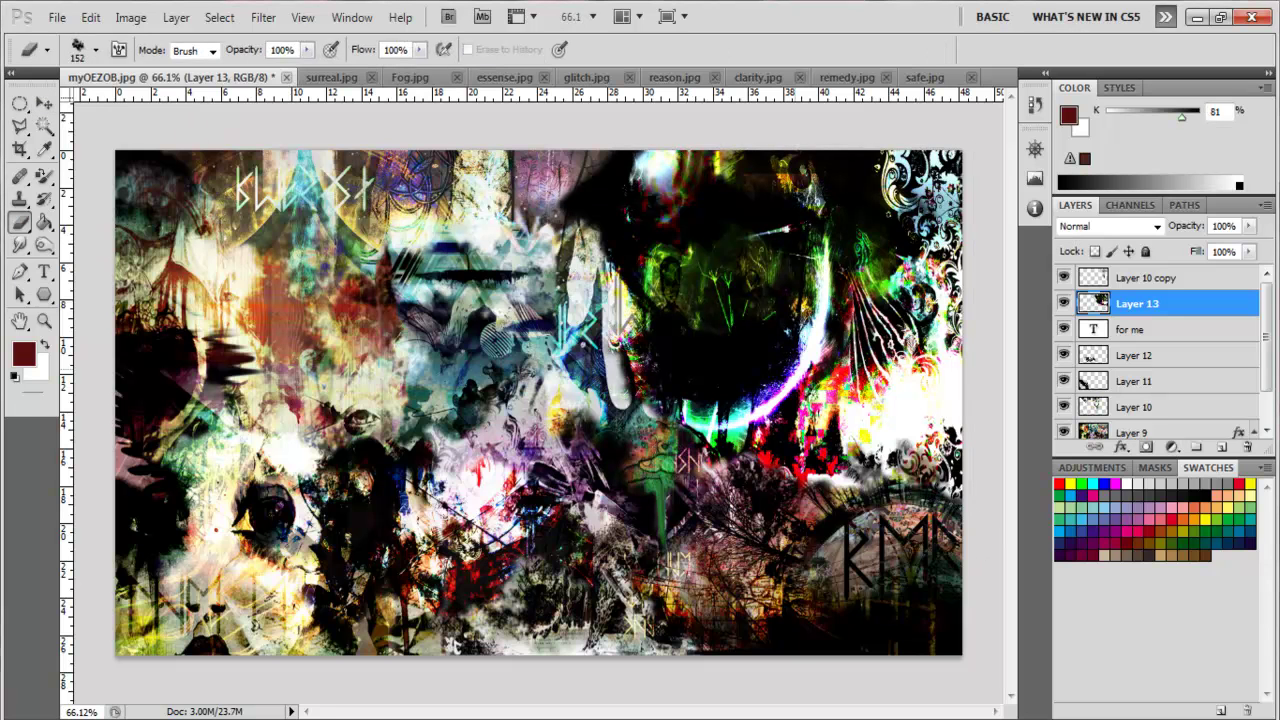
# Show Layer 13 and blend it in Vivid Light at 42% opacity.
pyautogui.click(1063, 303)
pyautogui.doubleClick(1200, 303)
pyautogui.click(1070, 296)
pyautogui.moveTo(1115, 316); pyautogui.dragTo(1072, 316)
pyautogui.moveTo(1090, 244)
pyautogui.mouseDown()
pyautogui.moveTo(983, 443)
pyautogui.moveTo(738, 560)
pyautogui.mouseUp()
pyautogui.click(1010, 496)
pyautogui.click(957, 314)
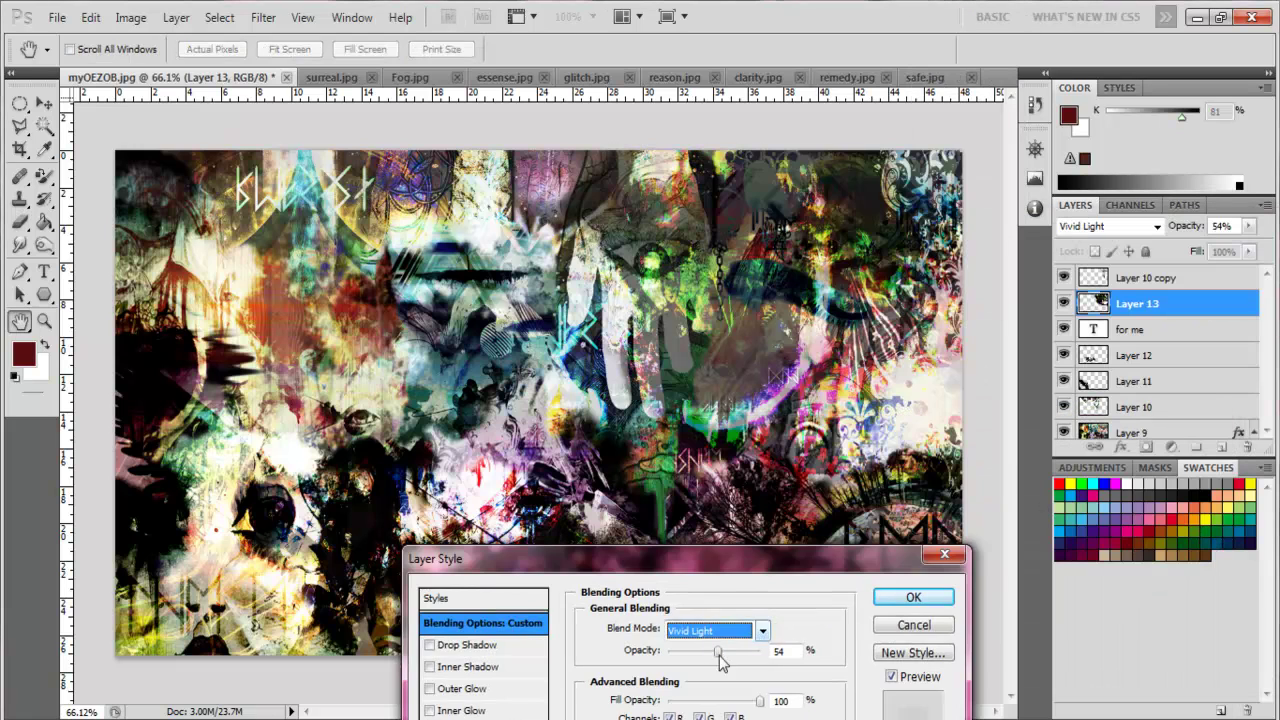
pyautogui.moveTo(717, 651); pyautogui.dragTo(707, 651)
pyautogui.click(910, 597)
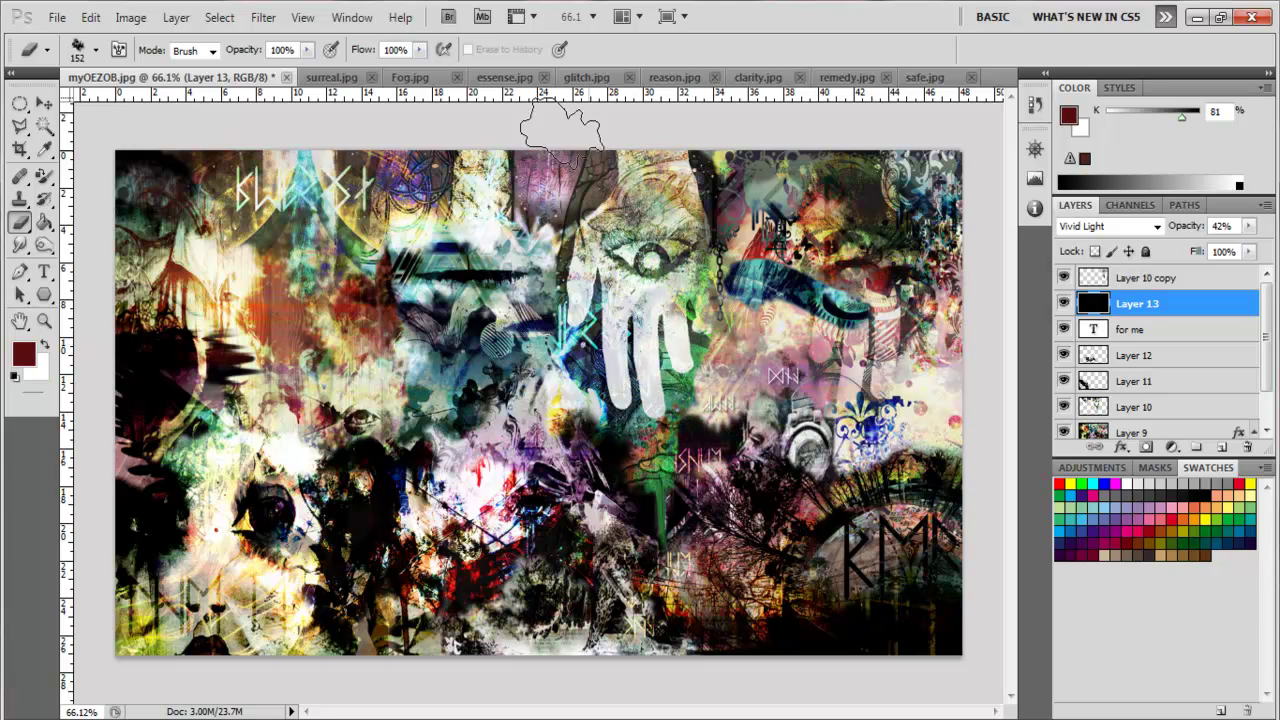
# Open Warped Zebra.jpg from the image folder.
pyautogui.click(57, 17)
pyautogui.click(70, 59)
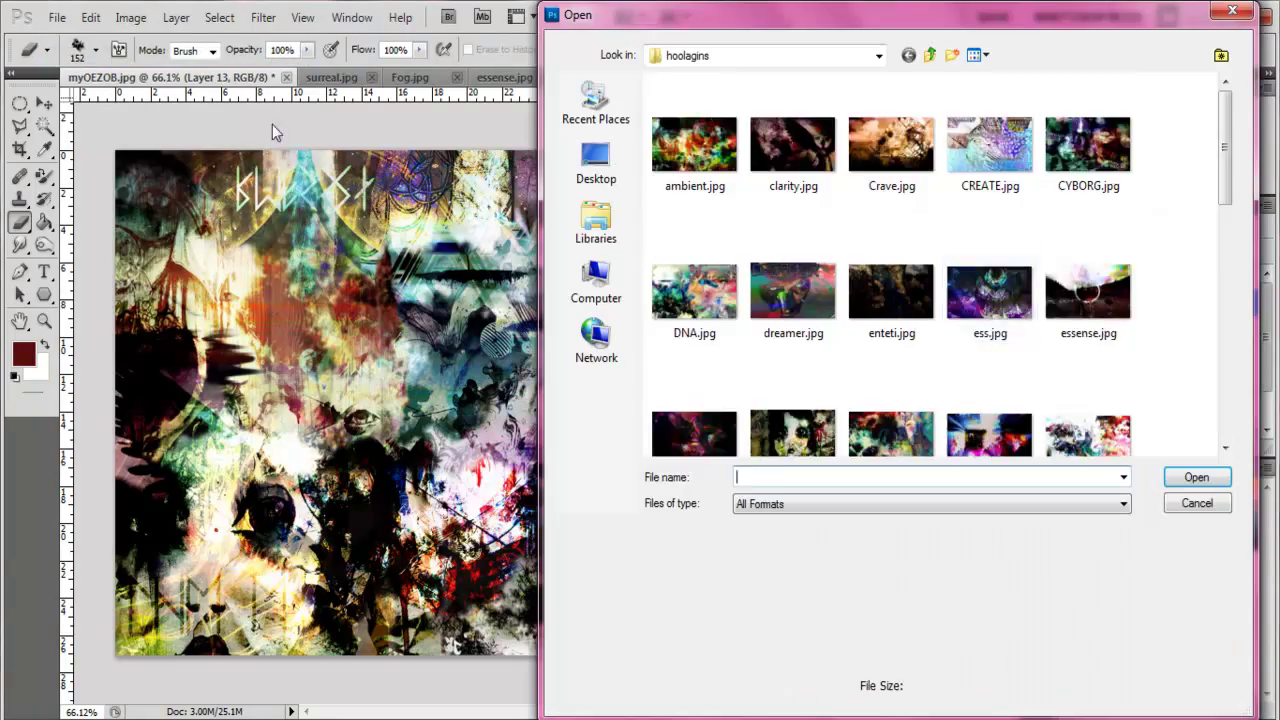
pyautogui.scroll(-5, 980, 300)
pyautogui.scroll(-5, 940, 298)
pyautogui.doubleClick(928, 296)
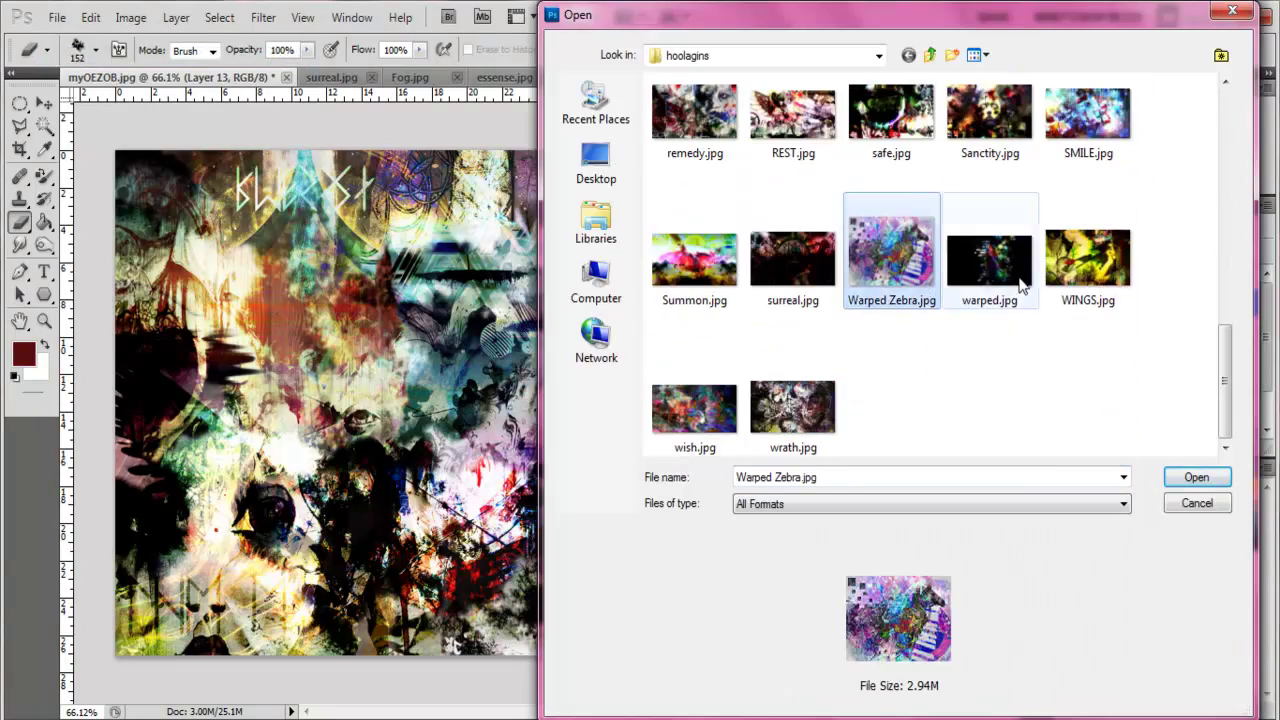
# Paste the glitch image, shrink it into the centre, and erase its black top-left edges.
pyautogui.hotkey('ctrl', 'v')
pyautogui.hotkey('ctrl', 't')
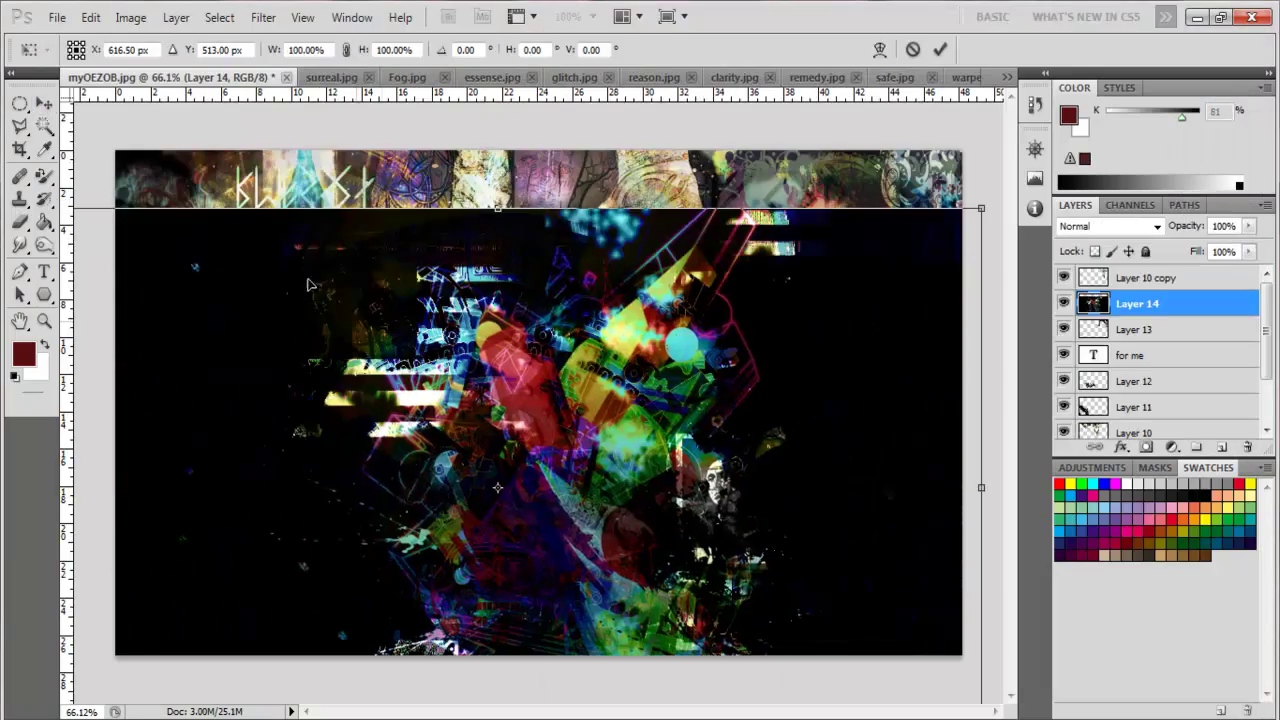
pyautogui.moveTo(157, 229); pyautogui.dragTo(286, 349)
pyautogui.moveTo(577, 531); pyautogui.dragTo(505, 411)
pyautogui.moveTo(214, 229)
pyautogui.mouseDown()
pyautogui.moveTo(337, 286)
pyautogui.moveTo(298, 398)
pyautogui.moveTo(400, 560)
pyautogui.moveTo(750, 600)
pyautogui.moveTo(765, 450)
pyautogui.moveTo(735, 290)
pyautogui.mouseUp()
pyautogui.press('Return')
pyautogui.press('e')
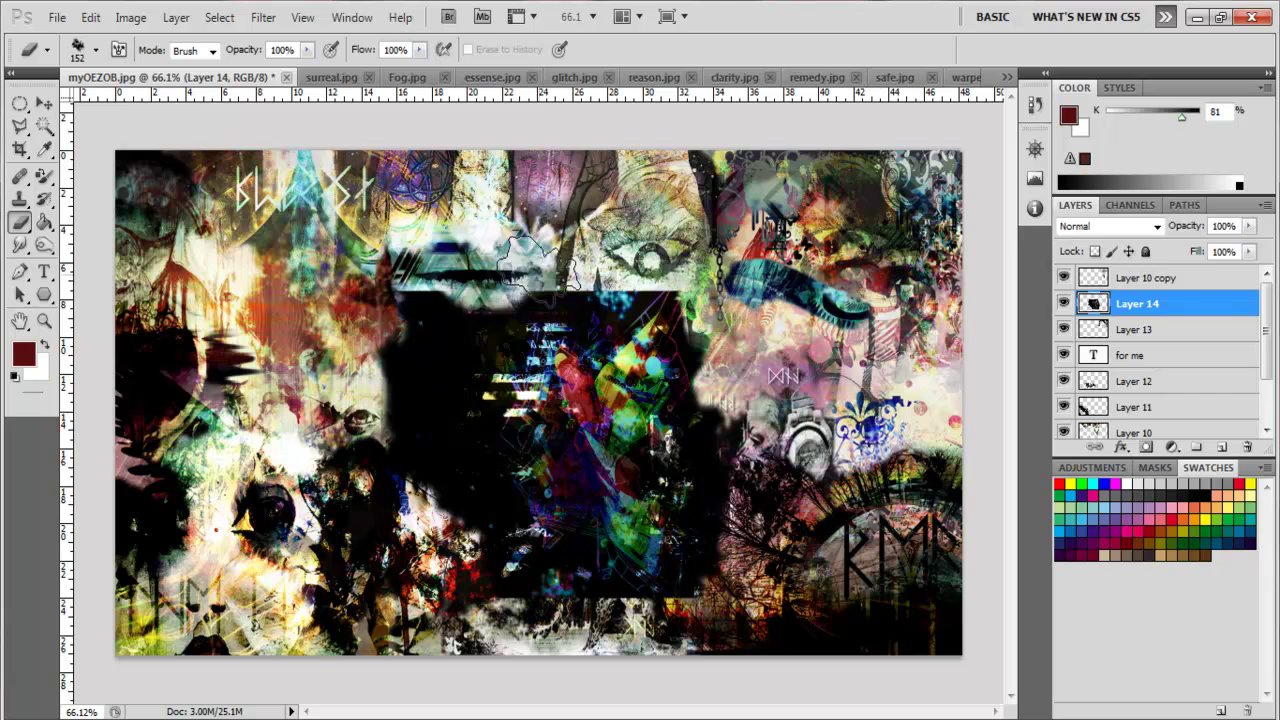
pyautogui.moveTo(650, 255)
pyautogui.mouseDown()
pyautogui.moveTo(470, 360)
pyautogui.moveTo(465, 515)
pyautogui.mouseUp()
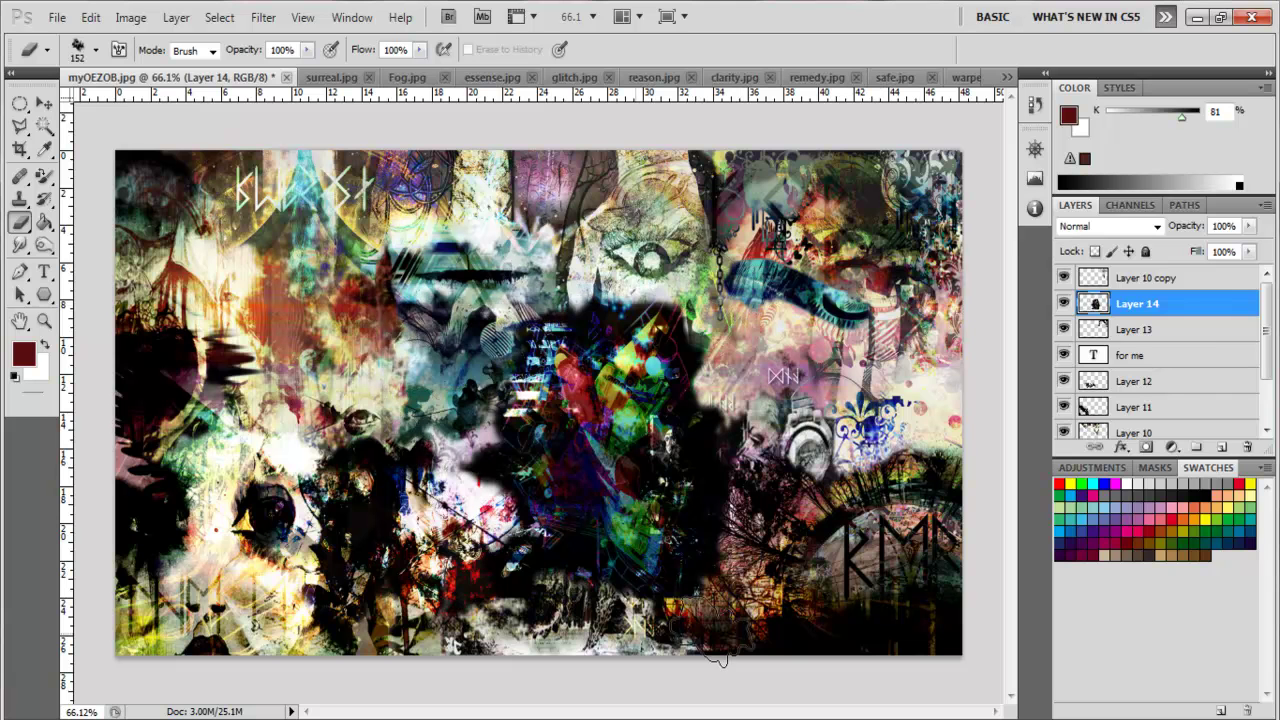
# Try blend modes on Layer 14 in Blending Options, applying Hue.
pyautogui.rightClick(1137, 303)
pyautogui.click(990, 272)
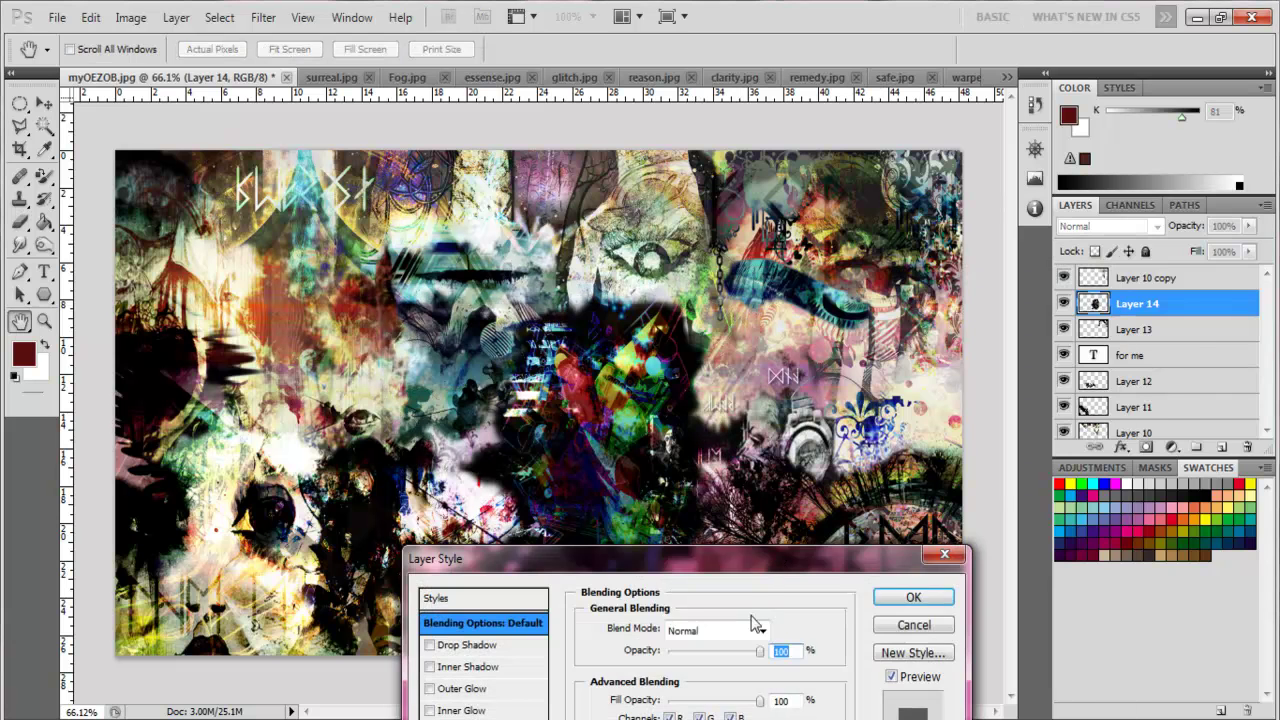
pyautogui.scroll(-6, 809, 551)
pyautogui.moveTo(500, 537); pyautogui.dragTo(772, 536)
pyautogui.click(978, 608)
pyautogui.click(990, 557)
pyautogui.click(1005, 608)
pyautogui.click(990, 540)
pyautogui.press('Return')
pyautogui.press('v')
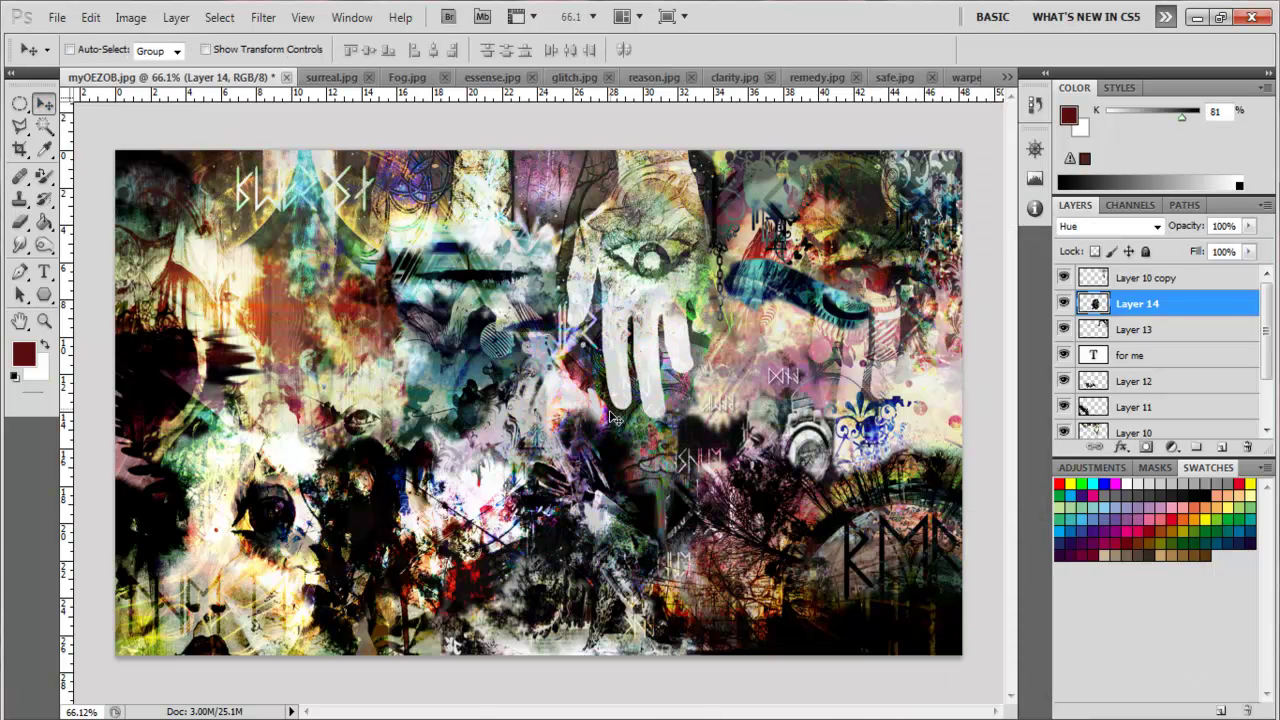
# Try Vivid Light and Pin Light, apply Color Dodge, and shift Layer 14 right.
pyautogui.rightClick(1137, 303)
pyautogui.click(990, 272)
pyautogui.click(978, 608)
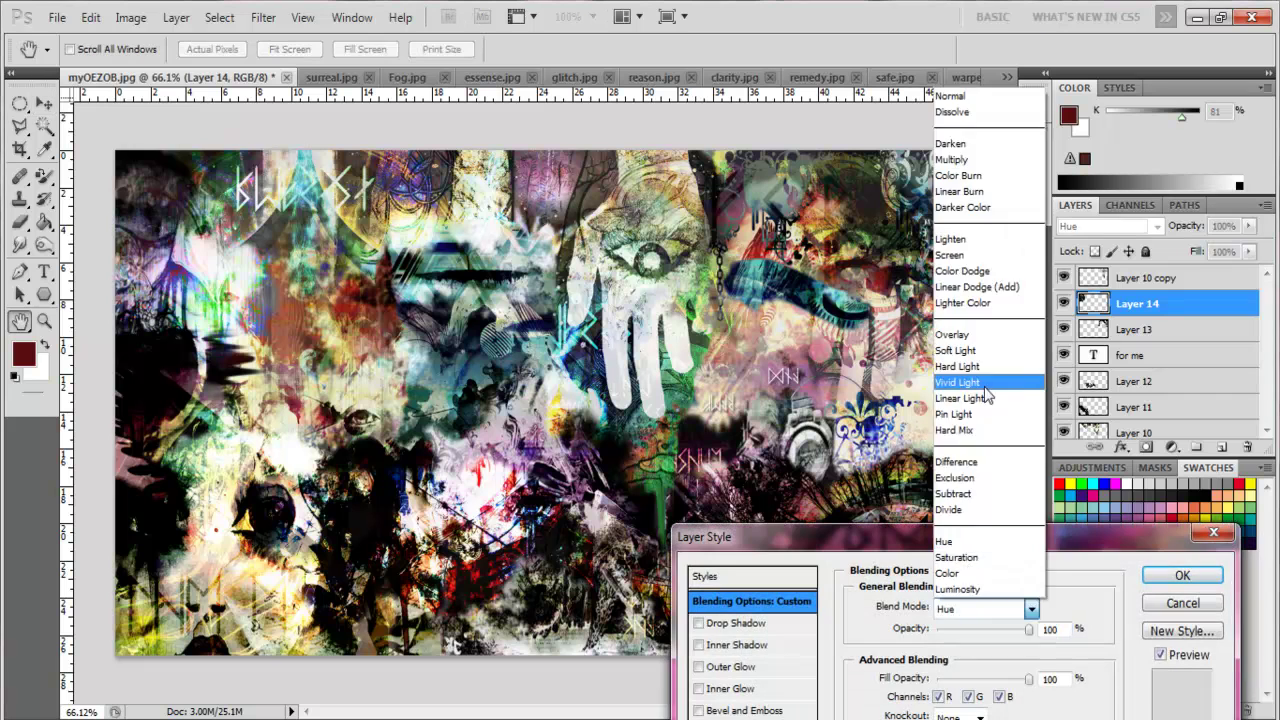
pyautogui.click(957, 382)
pyautogui.click(1005, 608)
pyautogui.click(985, 417)
pyautogui.click(1005, 608)
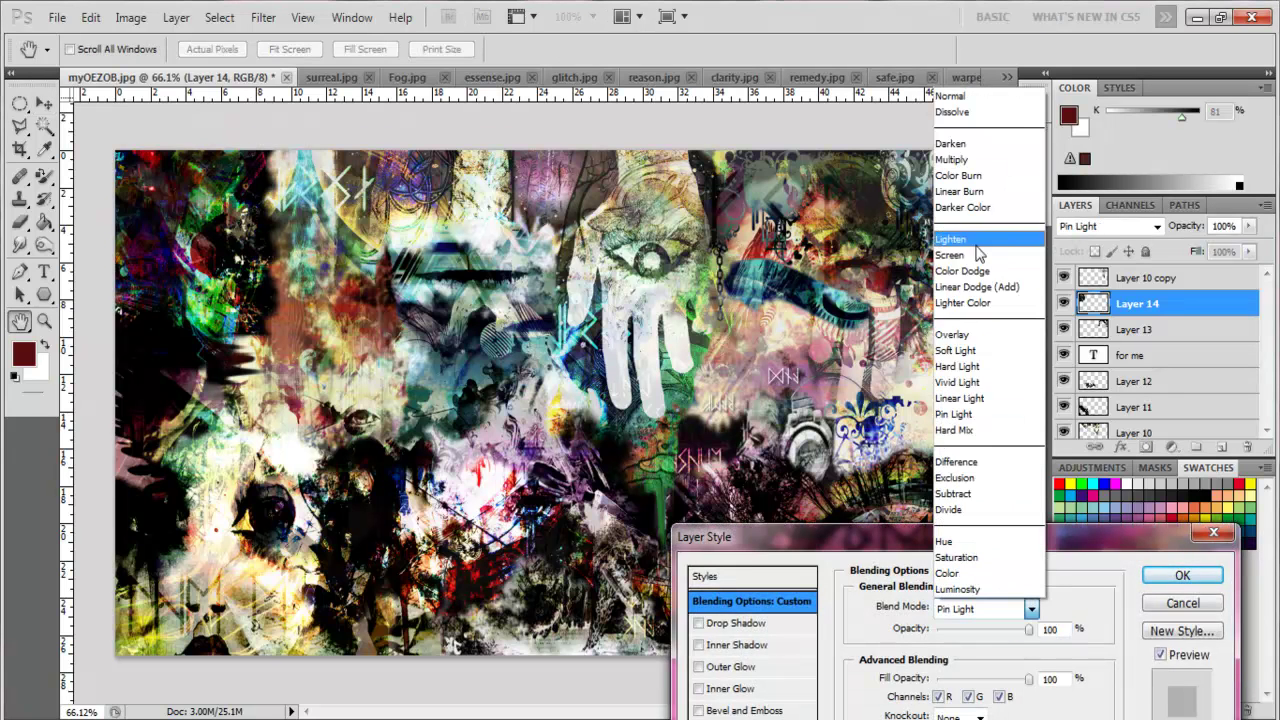
pyautogui.click(983, 274)
pyautogui.press('Return')
pyautogui.moveTo(250, 200)
pyautogui.mouseDown()
pyautogui.moveTo(330, 180)
pyautogui.moveTo(540, 198)
pyautogui.mouseUp()
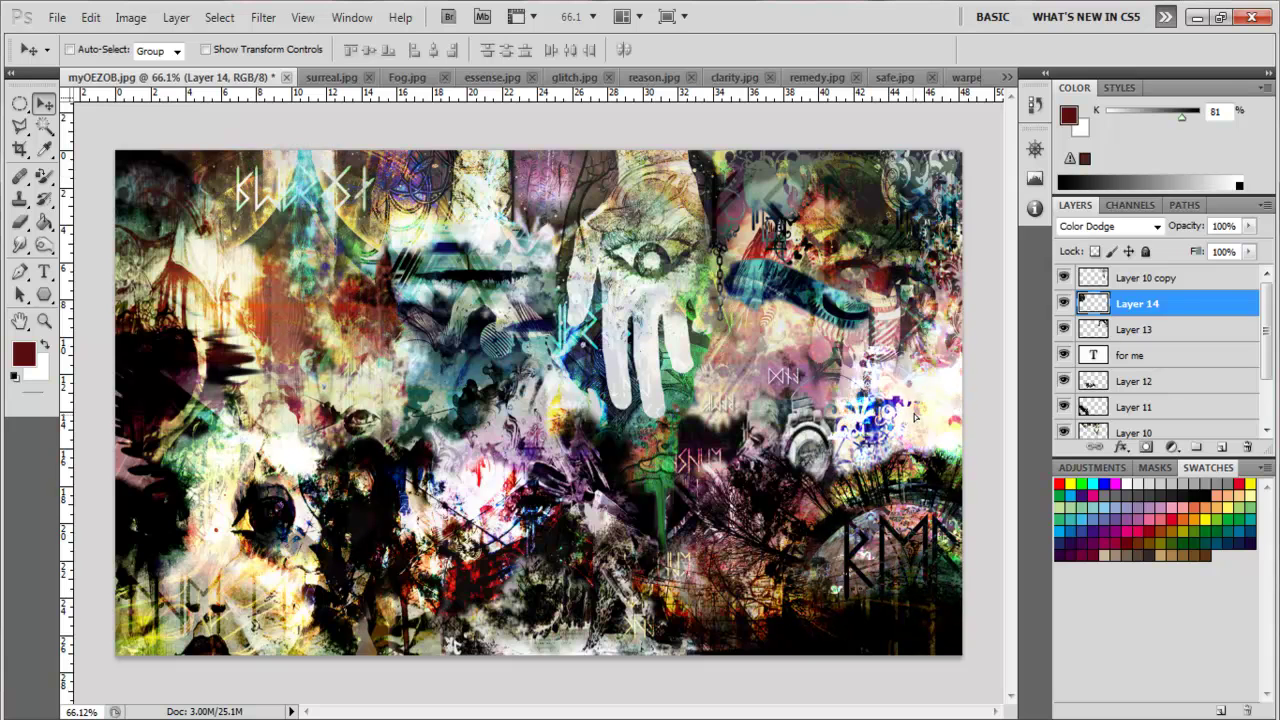
# Set Layer 14 to Soft Light with 95% fill, then duplicate it.
pyautogui.rightClick(1095, 305)
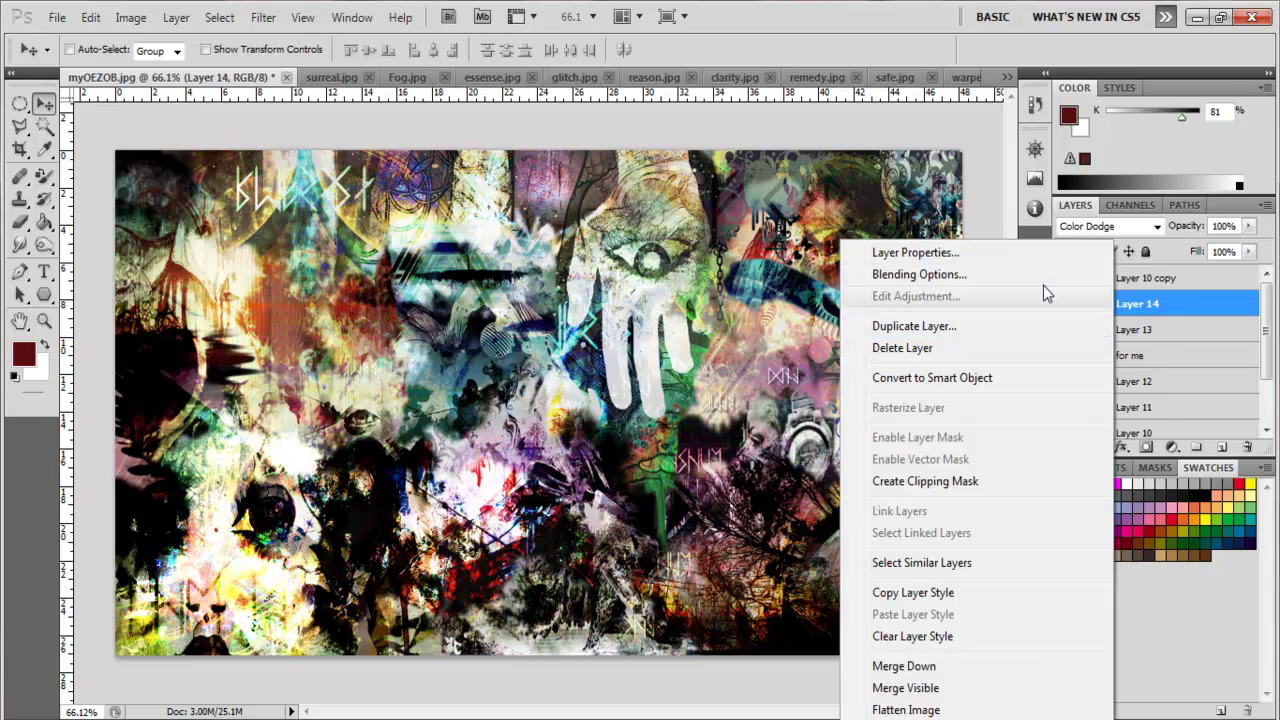
pyautogui.click(890, 271)
pyautogui.click(980, 608)
pyautogui.click(970, 531)
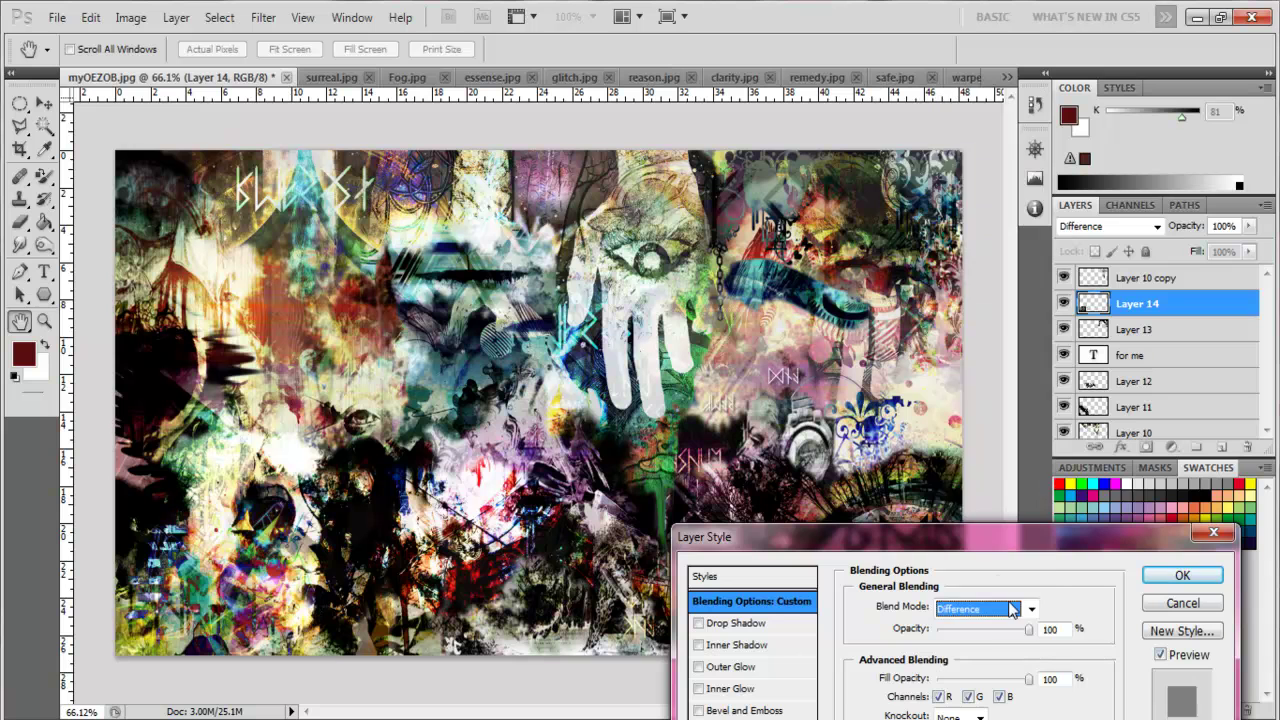
pyautogui.click(985, 608)
pyautogui.click(980, 585)
pyautogui.moveTo(850, 537); pyautogui.dragTo(873, 460)
pyautogui.moveTo(1051, 552)
pyautogui.mouseDown()
pyautogui.moveTo(1023, 558)
pyautogui.moveTo(1051, 552)
pyautogui.mouseUp()
pyautogui.moveTo(1051, 602)
pyautogui.mouseDown()
pyautogui.moveTo(1003, 602)
pyautogui.moveTo(1046, 602)
pyautogui.mouseUp()
pyautogui.click(1054, 532)
pyautogui.click(1007, 274)
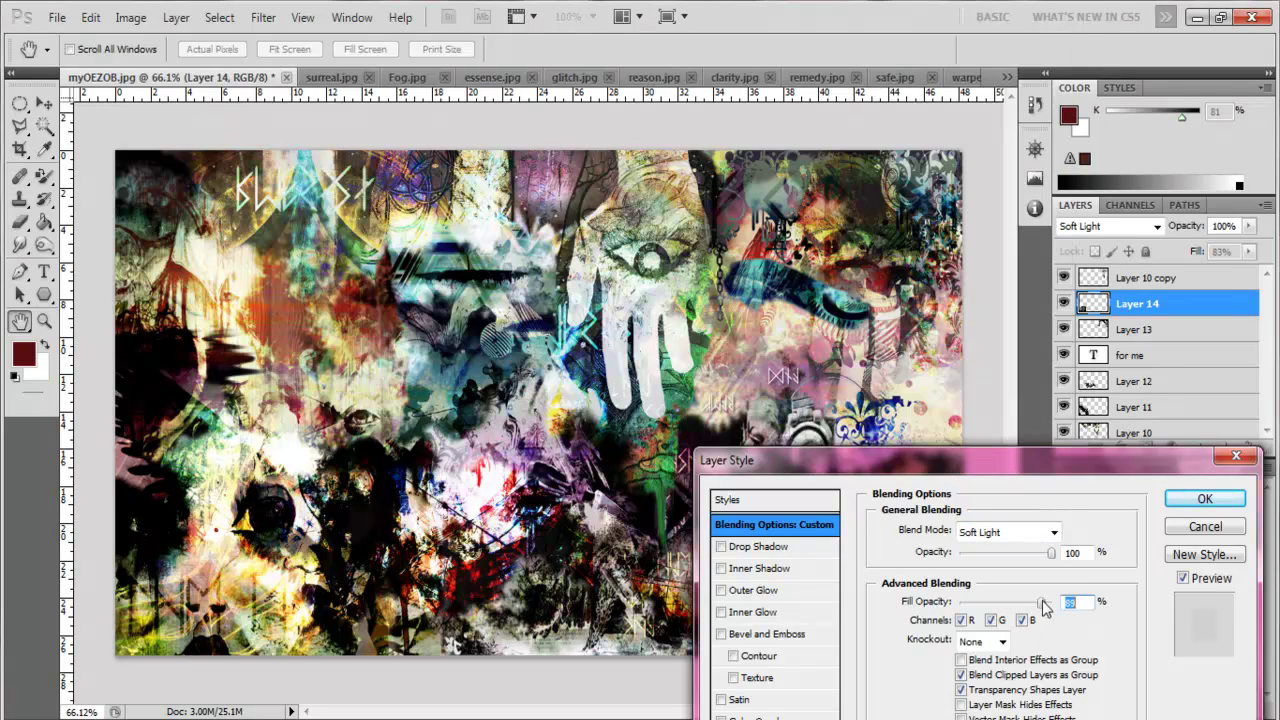
pyautogui.click(1200, 498)
pyautogui.hotkey('ctrl', 'j')
# Scroll around the collage and zoom it to Actual Pixels.
pyautogui.scroll(2, 460, 372)
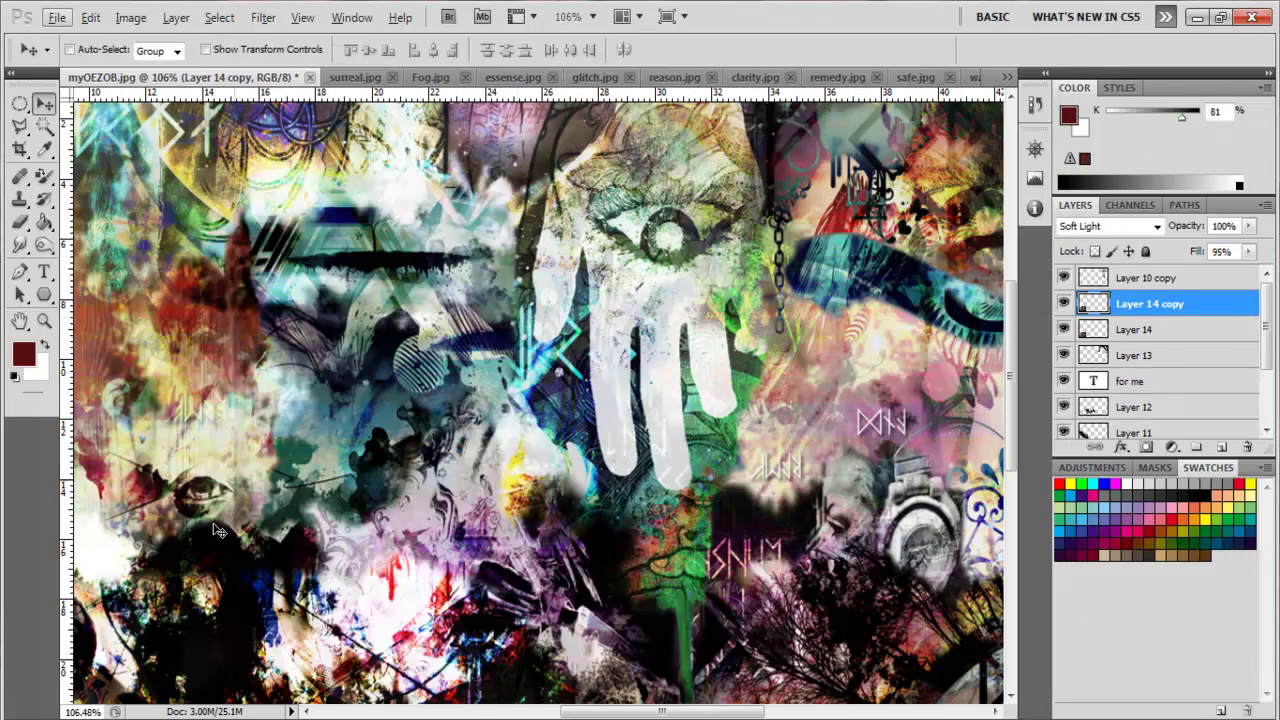
pyautogui.hscroll(1, 460, 372)
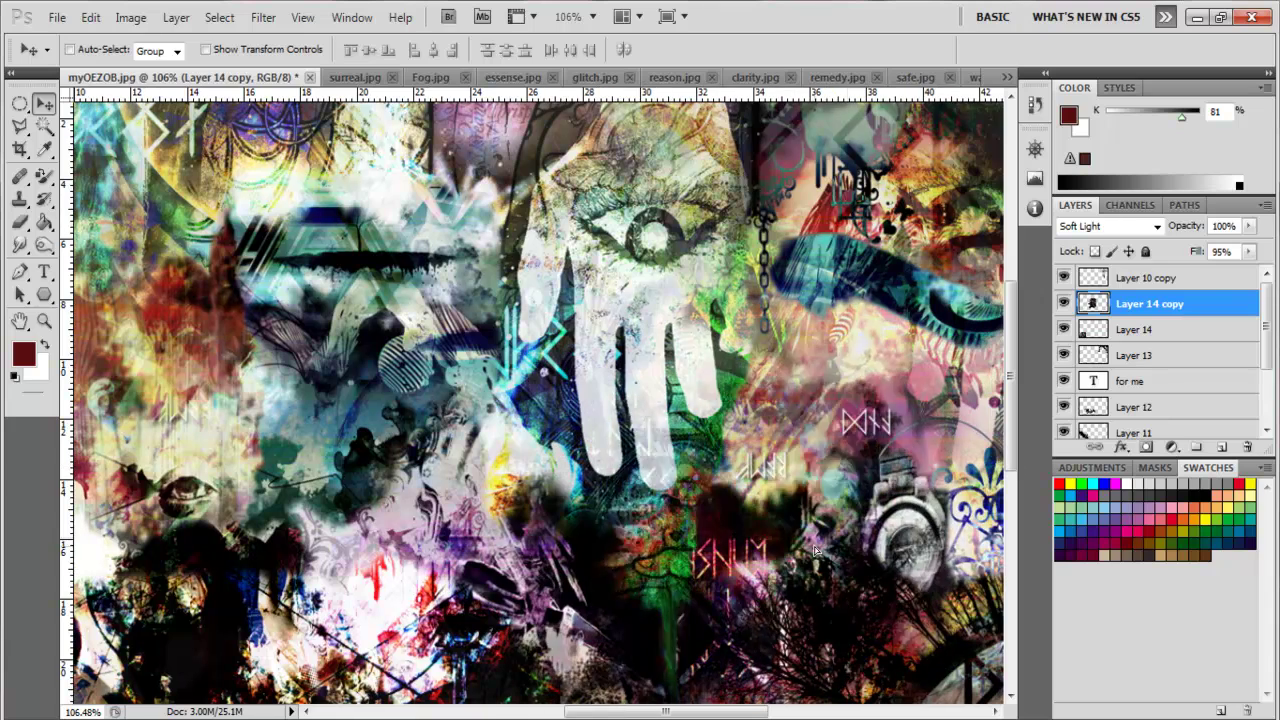
pyautogui.click(20, 222)
pyautogui.scroll(-5, 600, 500)
pyautogui.scroll(-3, 550, 575)
pyautogui.scroll(5, 730, 675)
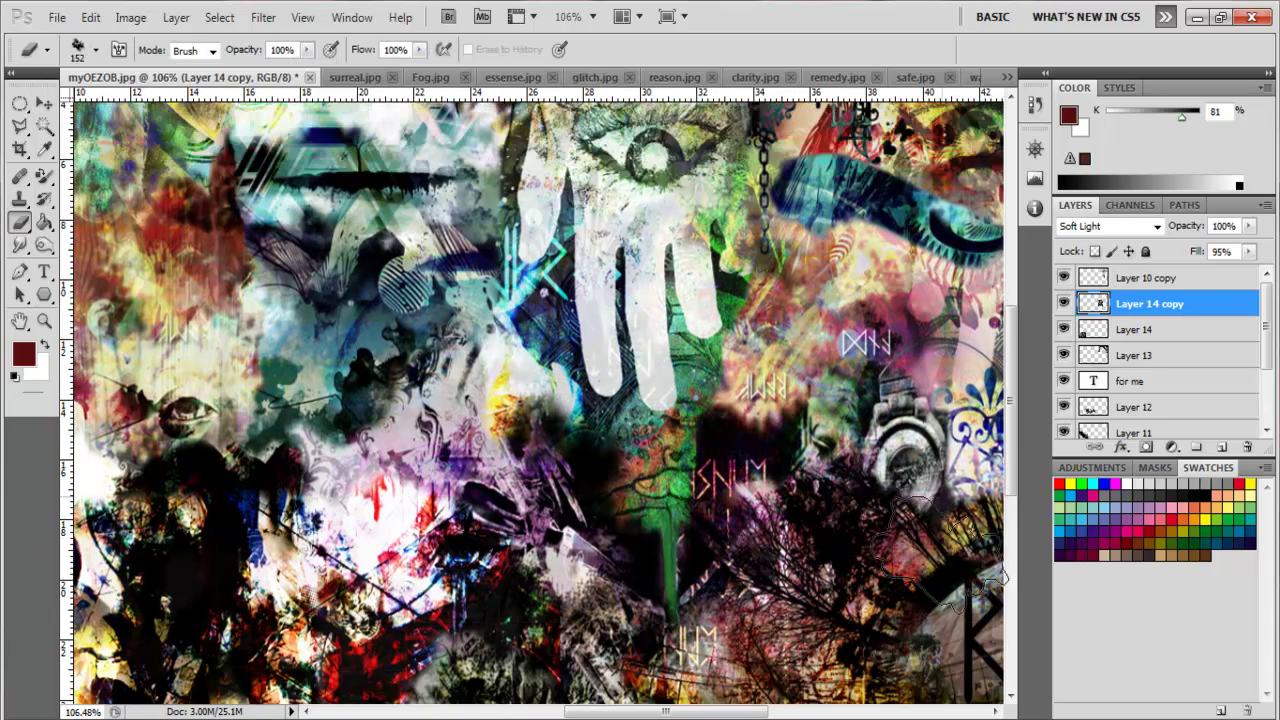
pyautogui.hotkey('ctrl', '-')
pyautogui.hotkey('ctrl', '-')
pyautogui.hotkey('ctrl', '-')
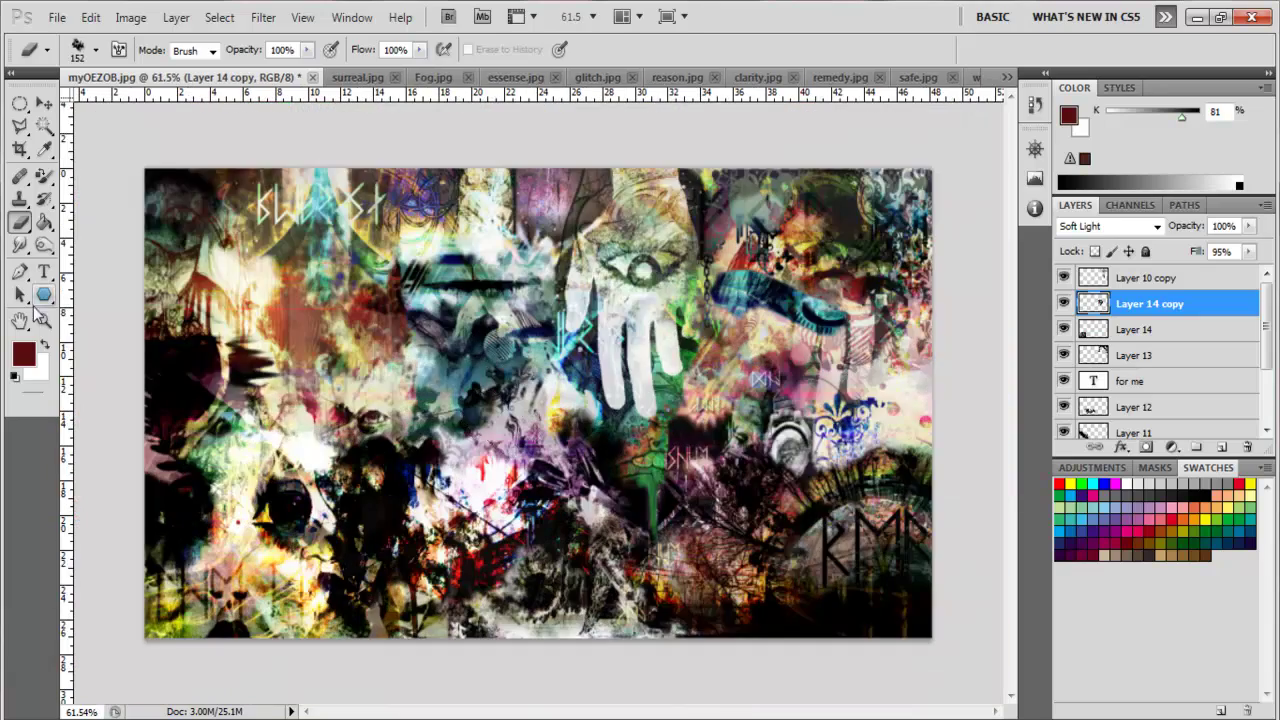
pyautogui.press('z')
pyautogui.rightClick(214, 348)
pyautogui.click(255, 383)
# Zoom out so the whole collage fits in the view at 66.7%.
pyautogui.click(44, 105)
pyautogui.moveTo(651, 712); pyautogui.dragTo(693, 712)
pyautogui.scroll(5, 540, 460)
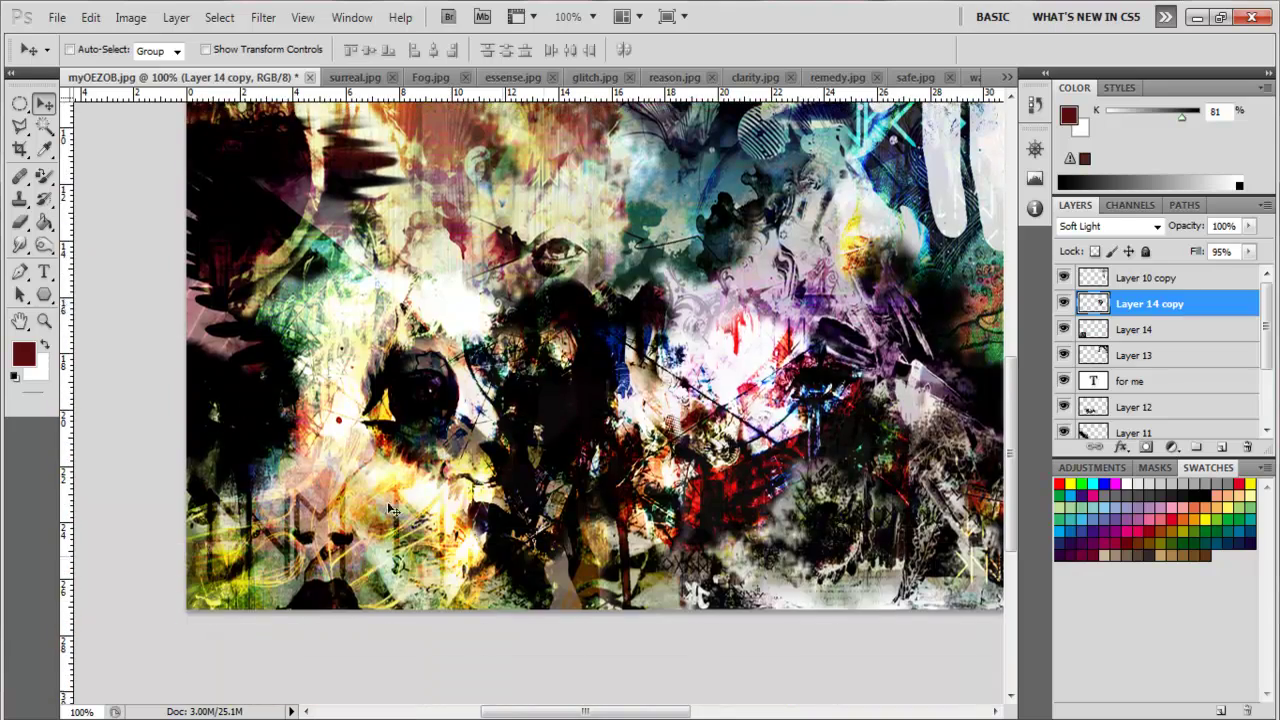
pyautogui.press('z')
pyautogui.rightClick(428, 355)
pyautogui.click(450, 457)
# Open the purple rune image ess.jpg and drag it into the collage as Layer 15.
pyautogui.rightClick(455, 447)
pyautogui.press('Escape')
pyautogui.click(57, 17)
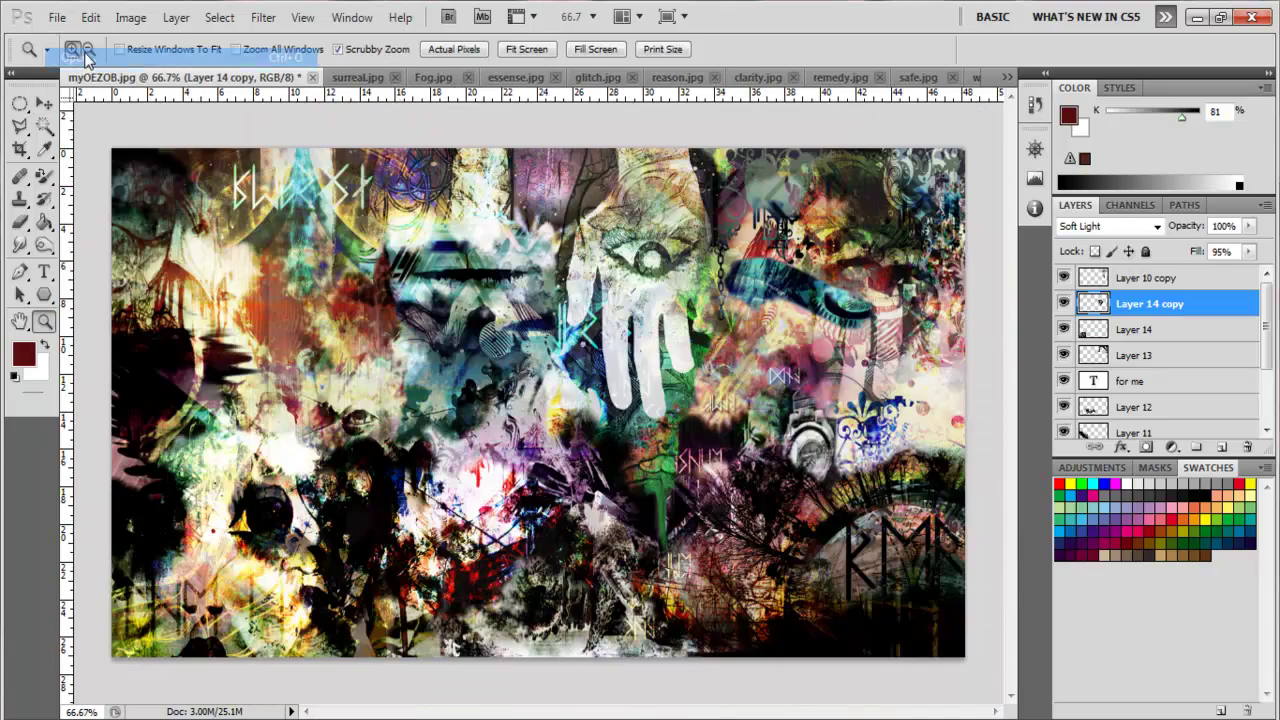
pyautogui.click(80, 55)
pyautogui.scroll(-1, 1010, 250)
pyautogui.doubleClick(1010, 250)
pyautogui.press('v')
pyautogui.moveTo(500, 400); pyautogui.dragTo(462, 460)
# Copy a circular piece of the nebula to Layer 16, delete Layer 15, and reposition the circle.
pyautogui.click(20, 104)
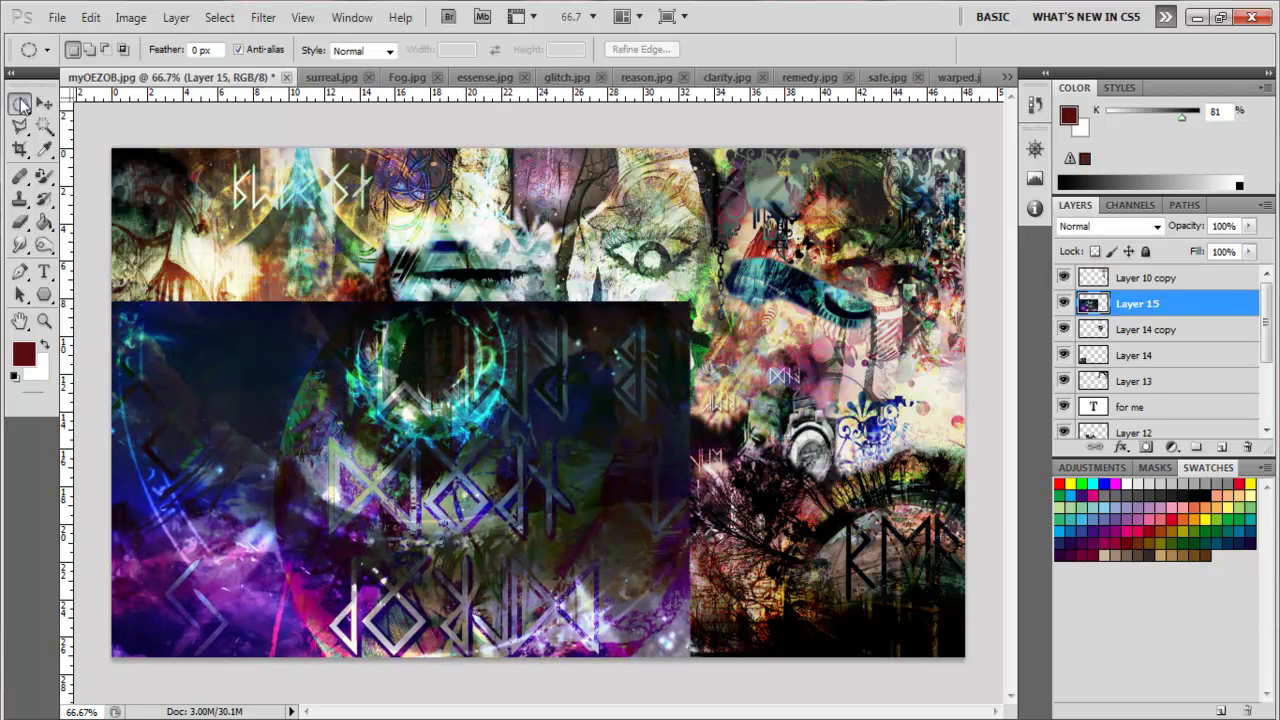
pyautogui.rightClick(478, 400)
pyautogui.click(565, 171)
pyautogui.press('Delete')
pyautogui.click(20, 222)
pyautogui.hotkey('alt', ']')
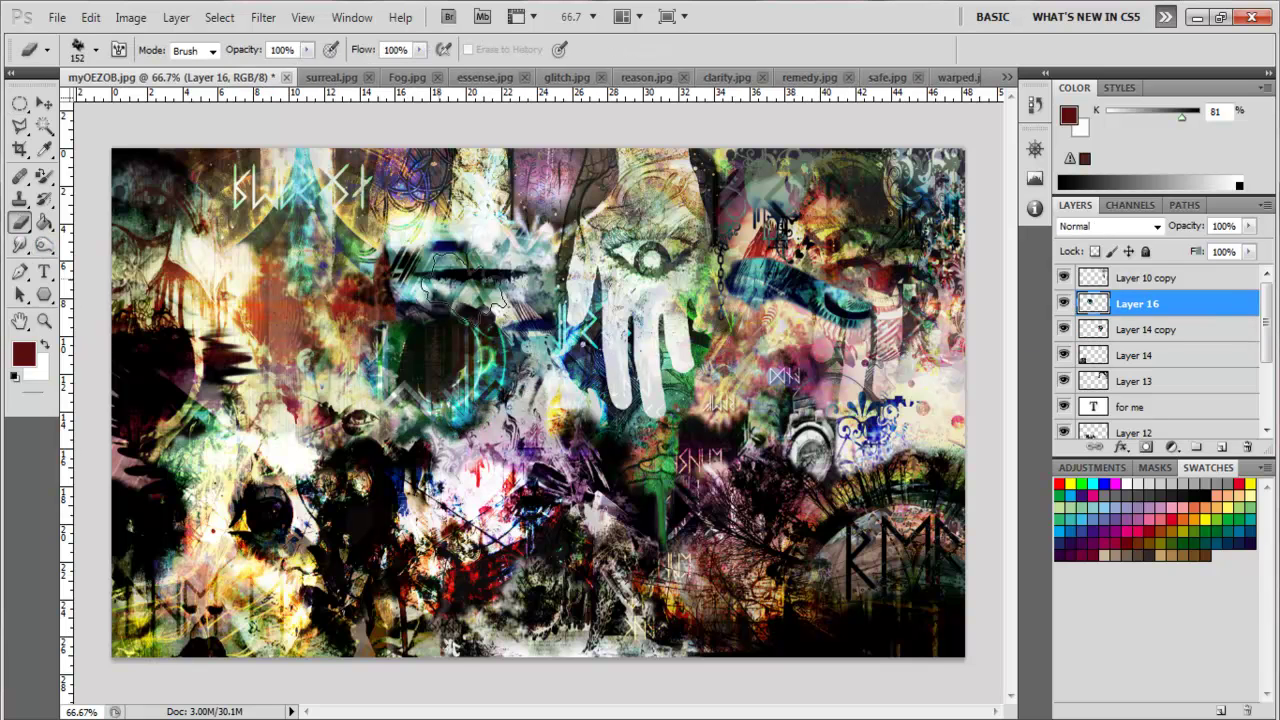
pyautogui.click(44, 104)
pyautogui.moveTo(431, 369); pyautogui.dragTo(305, 325)
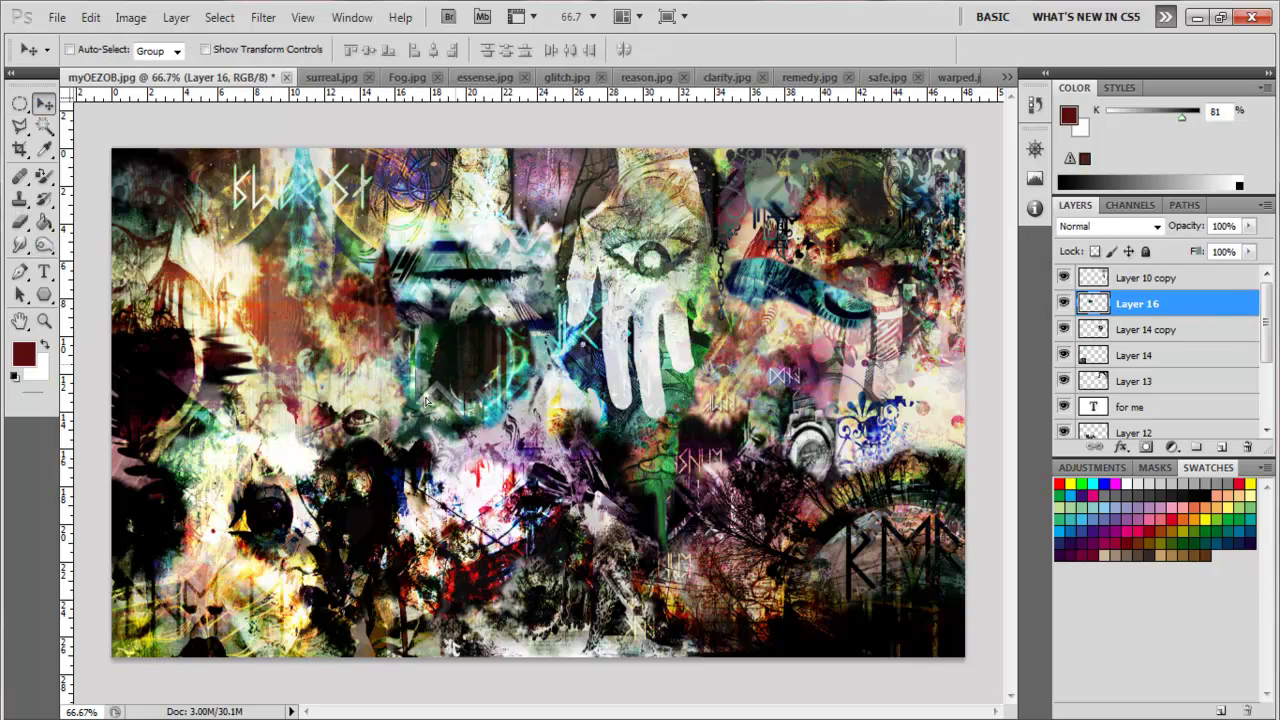
# Try Divide blending on Layer 16 and move it to the left middle.
pyautogui.doubleClick(1240, 306)
pyautogui.click(1005, 532)
pyautogui.click(1023, 451)
pyautogui.press('Return')
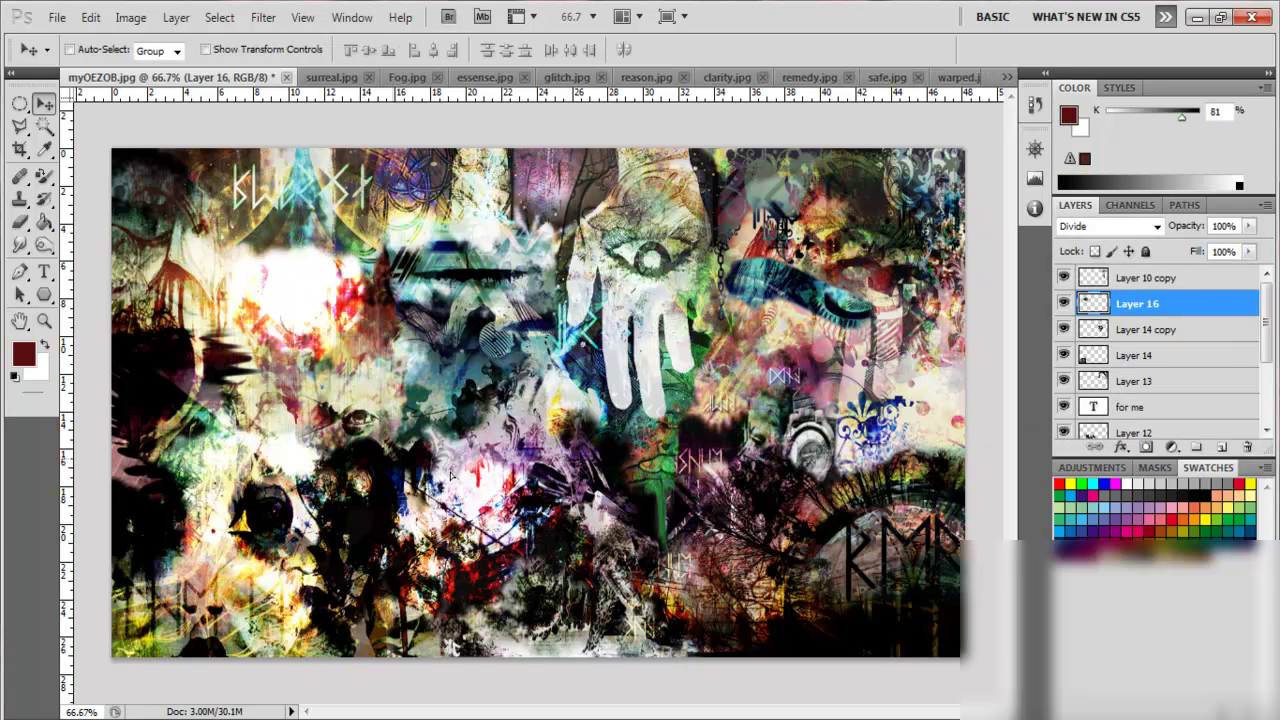
pyautogui.moveTo(320, 403); pyautogui.dragTo(240, 622)
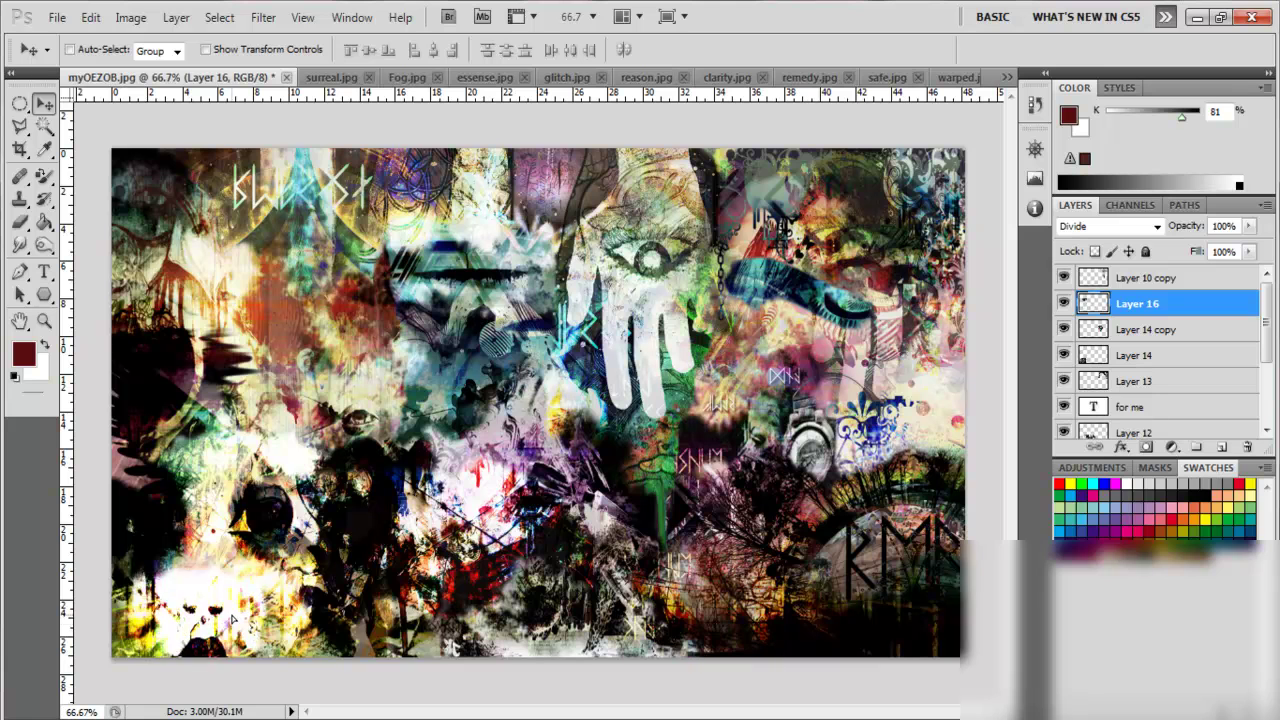
pyautogui.moveTo(240, 622); pyautogui.dragTo(290, 390)
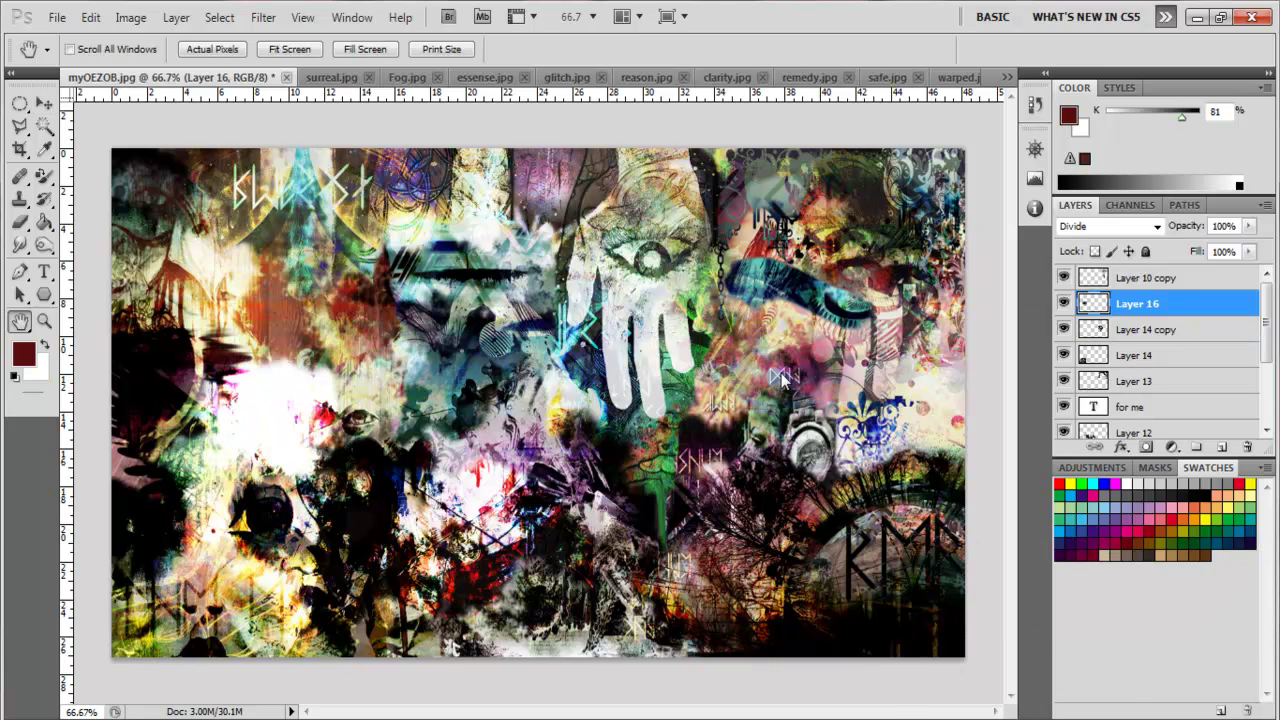
# Set Layer 16 to Difference blending and move it up and left.
pyautogui.click(683, 593)
pyautogui.click(640, 255)
pyautogui.click(683, 593)
pyautogui.click(608, 446)
pyautogui.click(683, 593)
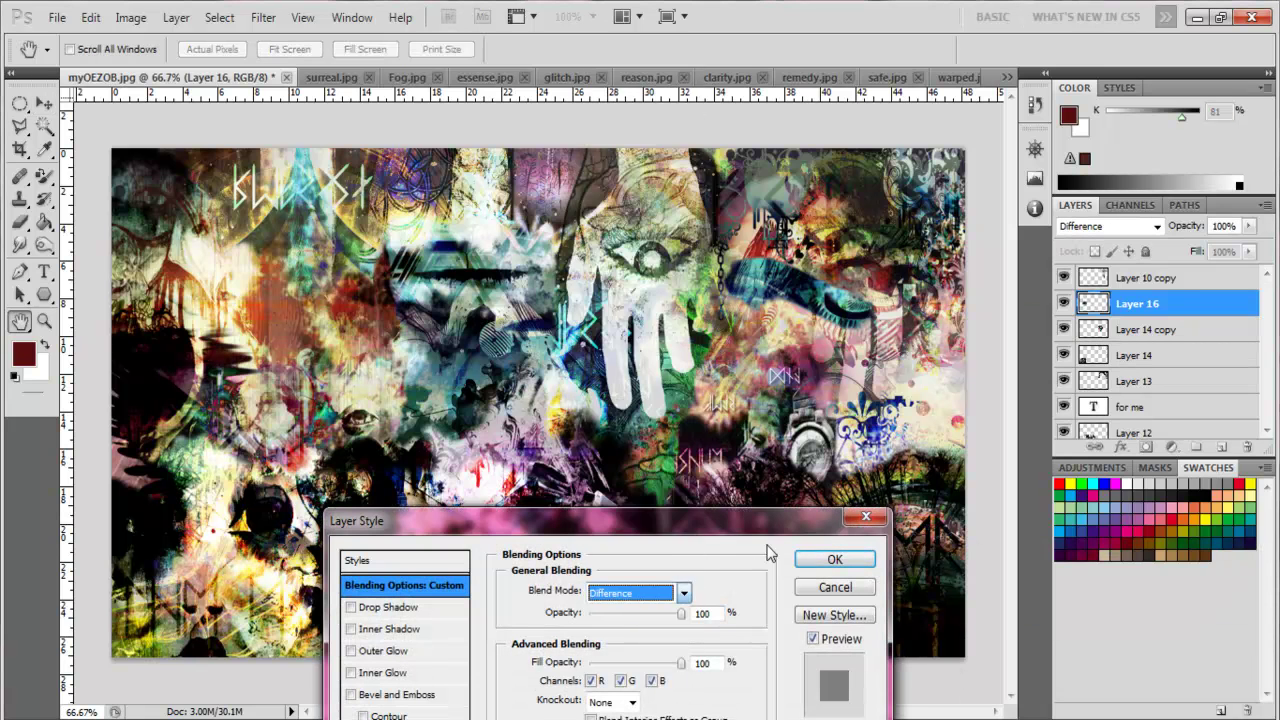
pyautogui.click(834, 559)
pyautogui.moveTo(250, 440)
pyautogui.mouseDown()
pyautogui.moveTo(334, 196)
pyautogui.moveTo(966, 365)
pyautogui.moveTo(957, 395)
pyautogui.mouseUp()
# Duplicate Layer 16 and add the runic text layer 'honest' in the canvas middle.
pyautogui.hotkey('ctrl', 'j')
pyautogui.press('t')
pyautogui.moveTo(681, 430); pyautogui.dragTo(685, 442)
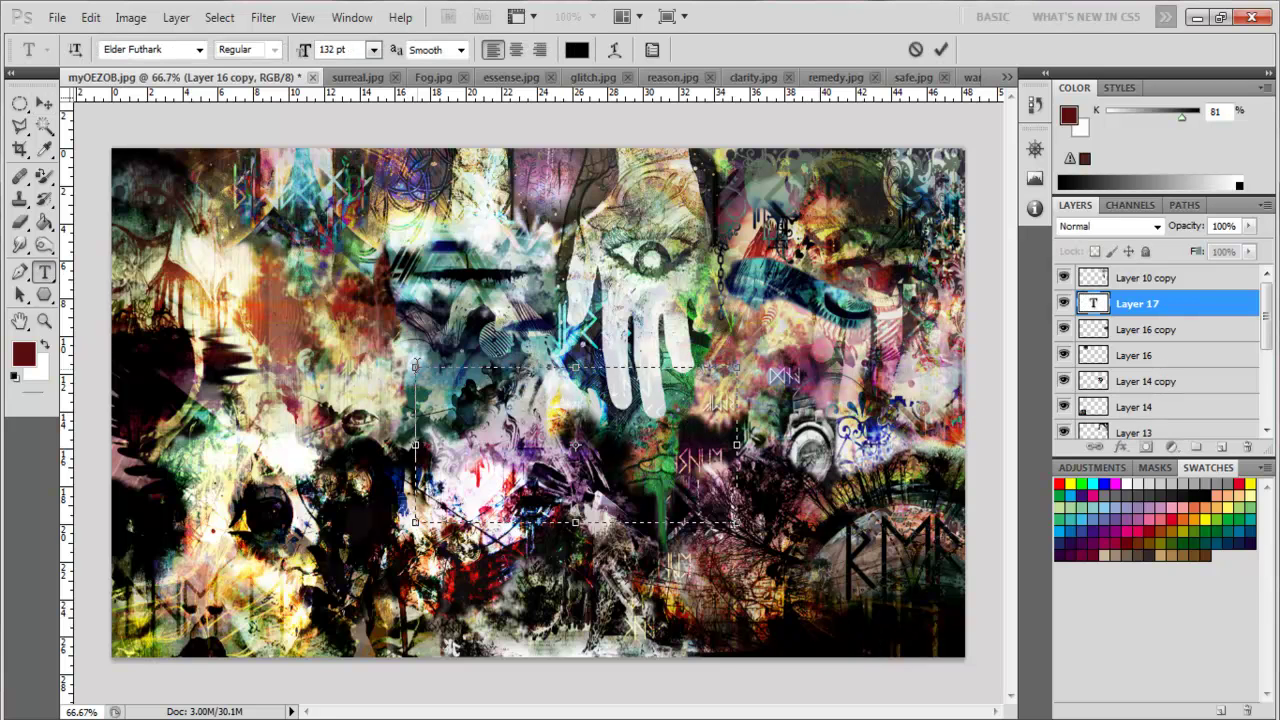
pyautogui.write('honest')
pyautogui.click(43, 103)
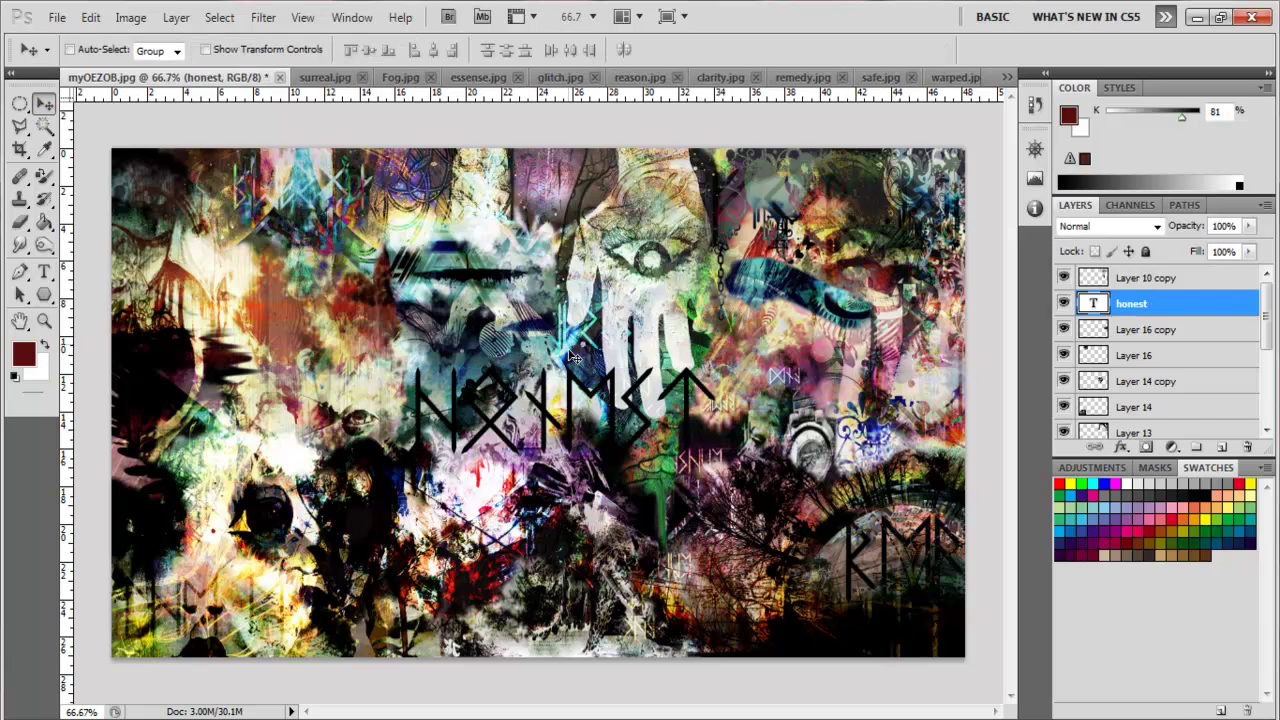
# Try Divide blending on the text layer, then undo a layer reorder.
pyautogui.rightClick(1182, 303)
pyautogui.click(987, 170)
pyautogui.click(691, 514)
pyautogui.moveTo(371, 531); pyautogui.dragTo(600, 457)
pyautogui.click(1143, 491)
pyautogui.moveTo(1131, 303)
pyautogui.mouseDown()
pyautogui.moveTo(1157, 369)
pyautogui.moveTo(1130, 385)
pyautogui.mouseUp()
pyautogui.hotkey('ctrl', 'z')
# Add a Drop Shadow to the text, set to Linear Light blending.
pyautogui.rightClick(1180, 322)
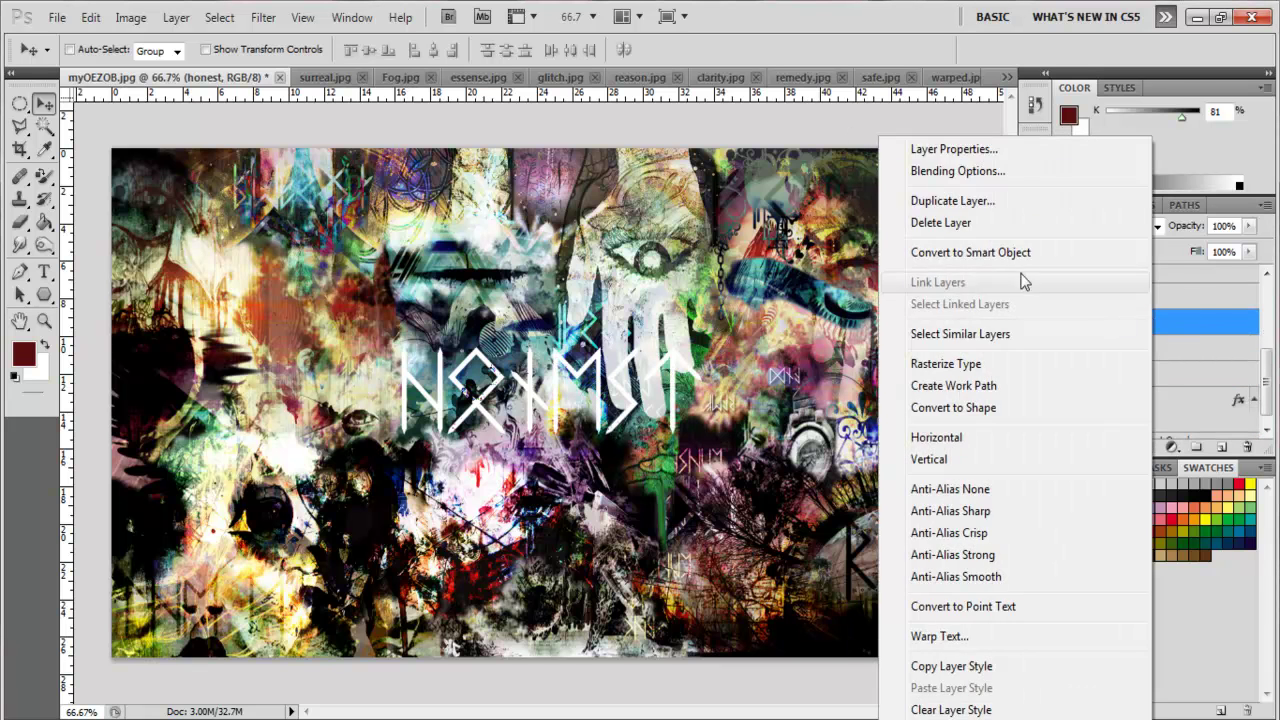
pyautogui.click(987, 170)
pyautogui.click(605, 537)
pyautogui.moveTo(985, 450); pyautogui.dragTo(1119, 399)
pyautogui.click(980, 471)
pyautogui.click(975, 386)
pyautogui.click(985, 471)
pyautogui.click(975, 415)
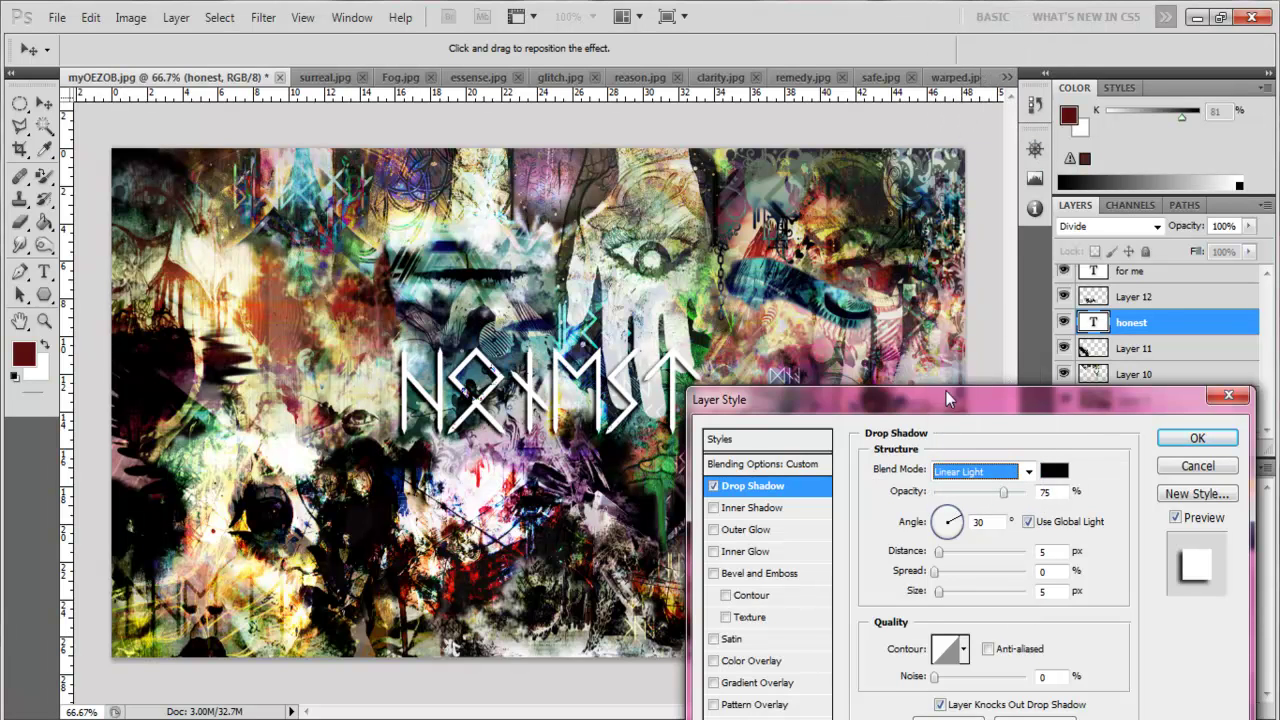
pyautogui.moveTo(775, 399); pyautogui.dragTo(796, 342)
# Try Exclusion and Hard Light blending on the text at 45% opacity.
pyautogui.click(784, 407)
pyautogui.click(1000, 412)
pyautogui.click(995, 391)
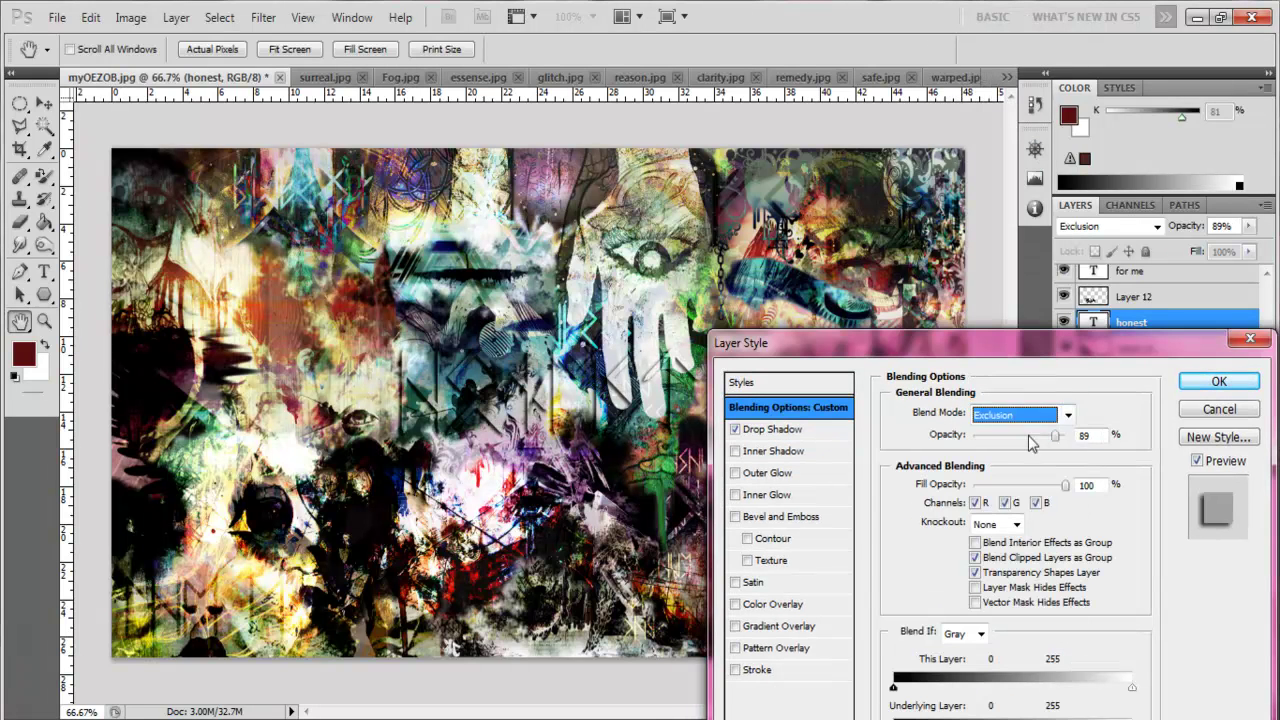
pyautogui.click(1010, 412)
pyautogui.click(993, 280)
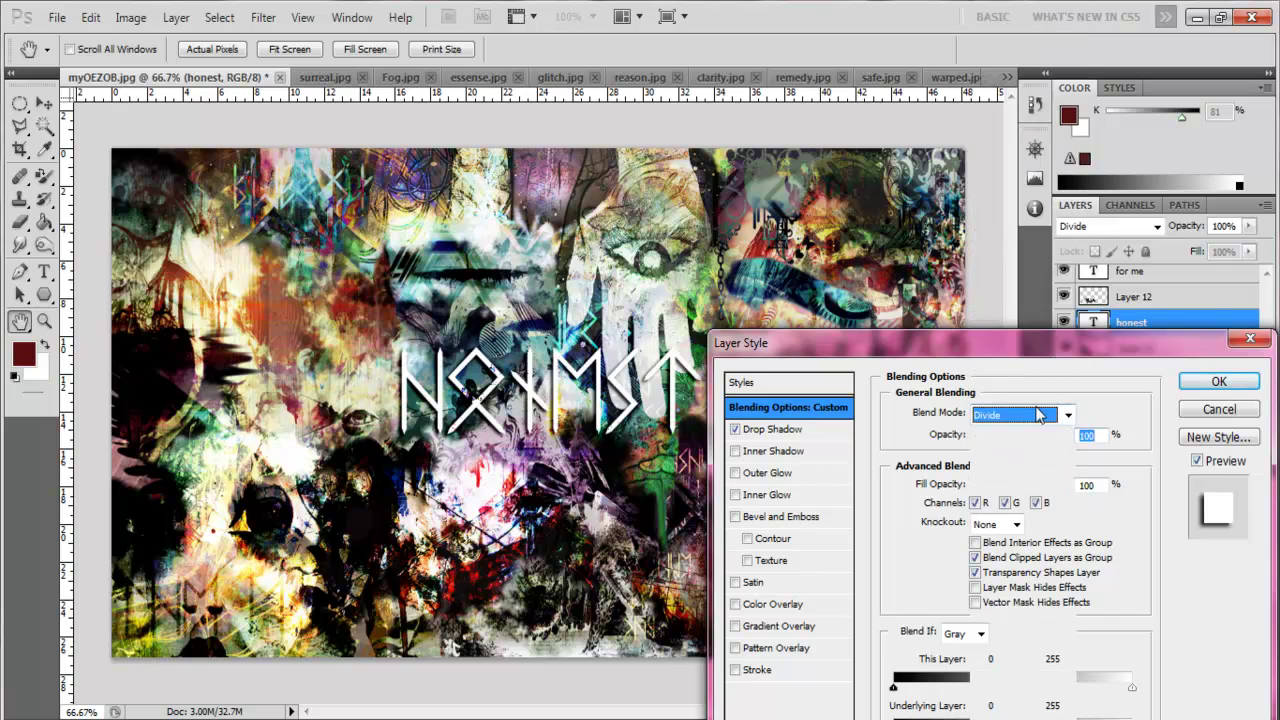
pyautogui.moveTo(1063, 433); pyautogui.dragTo(1016, 445)
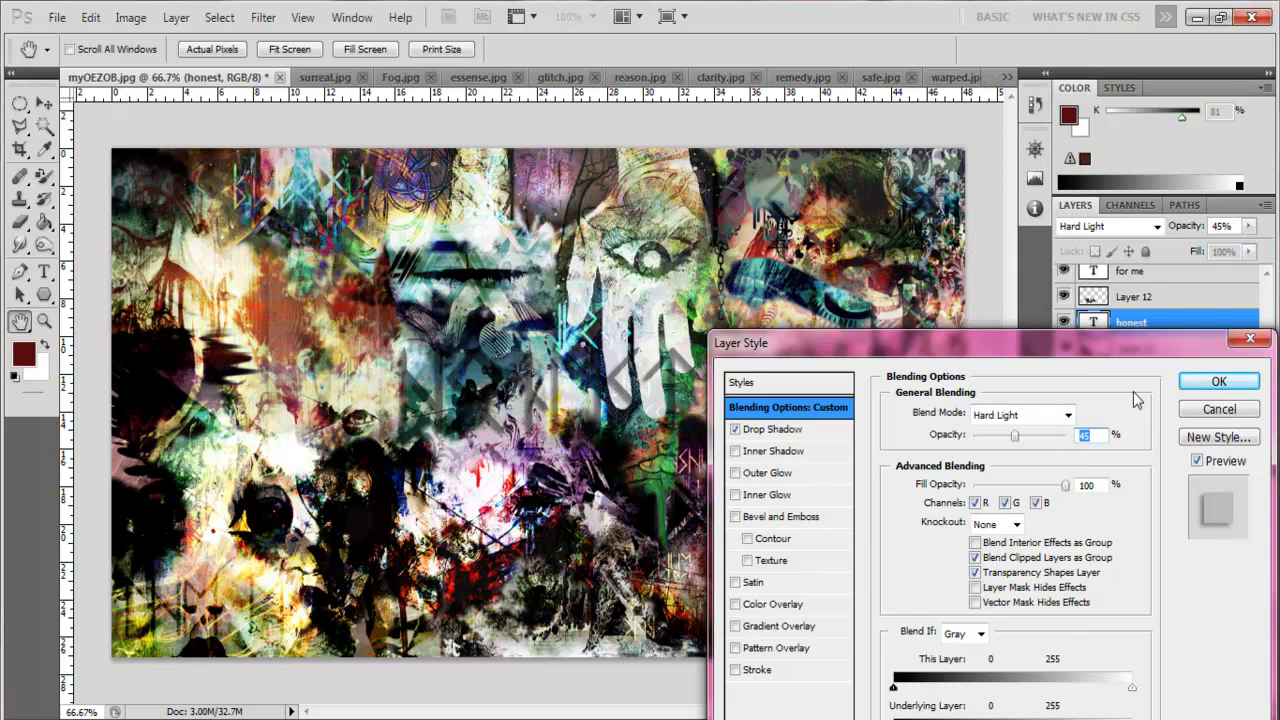
# Blend the text in Difference at 93% opacity and shrink it into the upper left.
pyautogui.click(1020, 414)
pyautogui.click(1020, 105)
pyautogui.click(1020, 414)
pyautogui.click(1000, 375)
pyautogui.moveTo(1016, 437); pyautogui.dragTo(1050, 443)
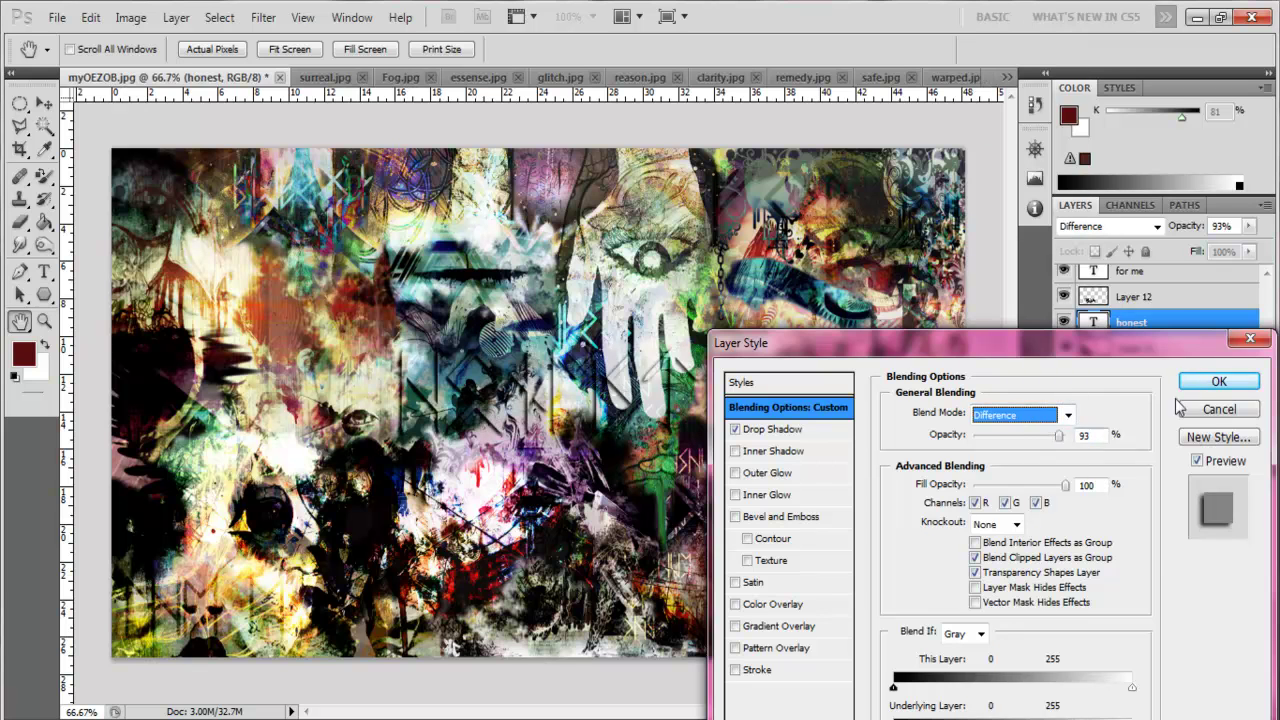
pyautogui.press('Return')
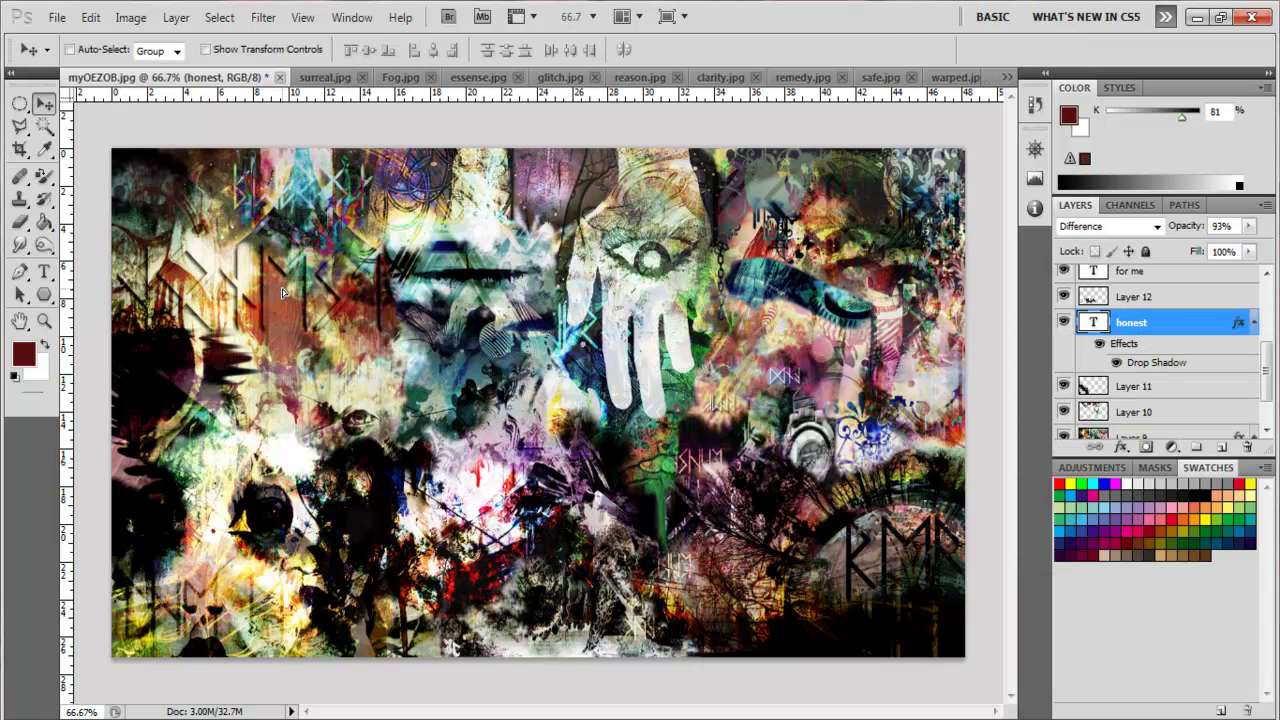
pyautogui.hotkey('ctrl', 't')
pyautogui.moveTo(436, 380); pyautogui.dragTo(404, 376)
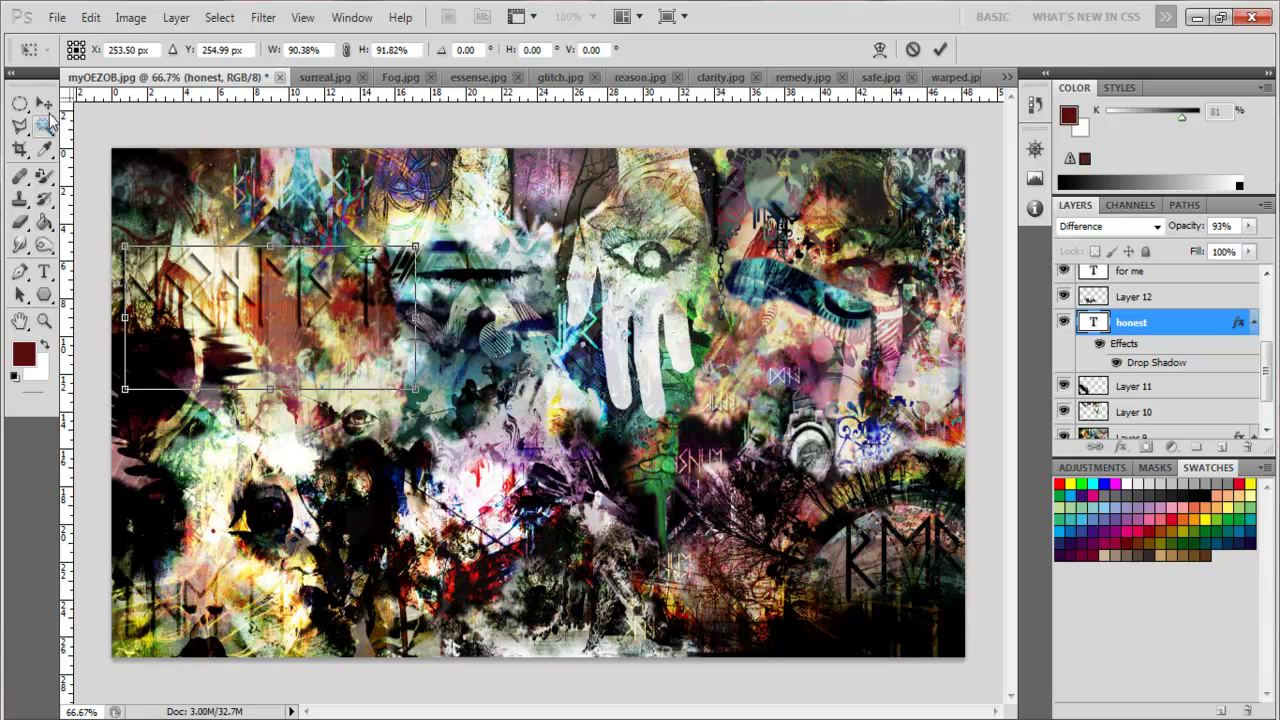
# Commit the text resize and select Layer 13 in the Layers panel.
pyautogui.press('Return')
pyautogui.scroll(5, 1136, 380)
pyautogui.click(1136, 400)
pyautogui.scroll(-3, 1136, 390)
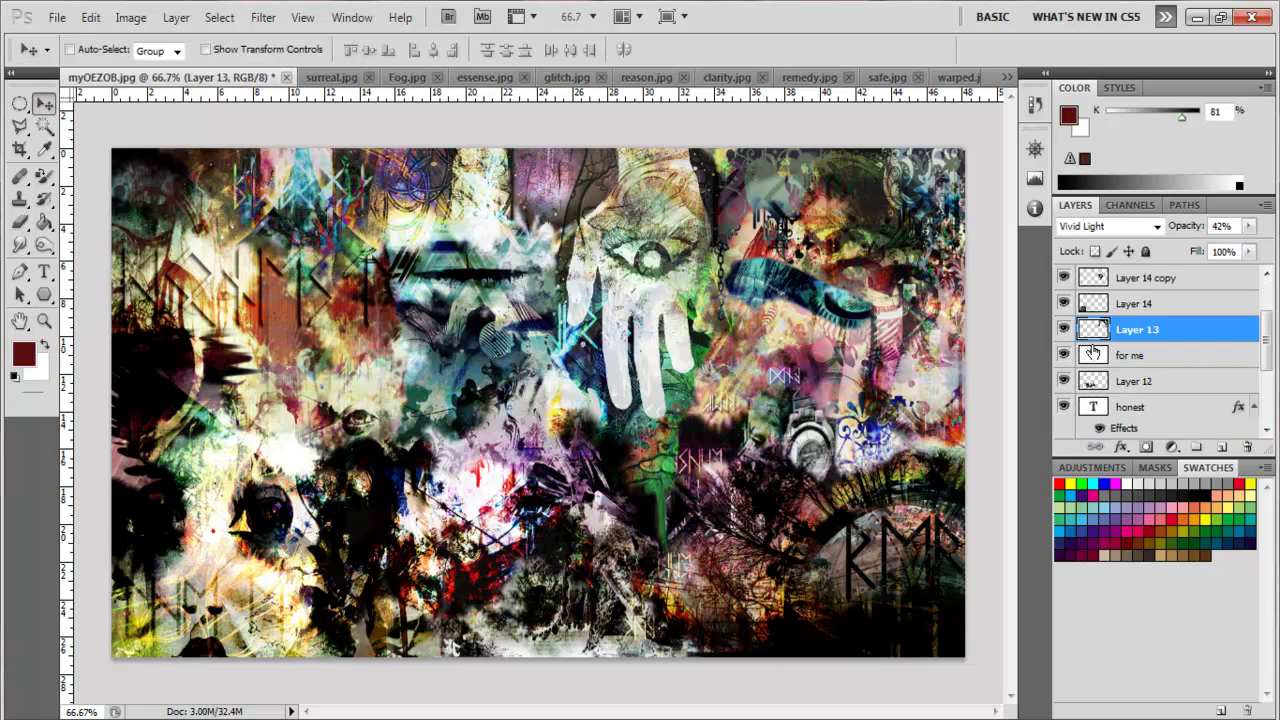
pyautogui.scroll(1, 1093, 352)
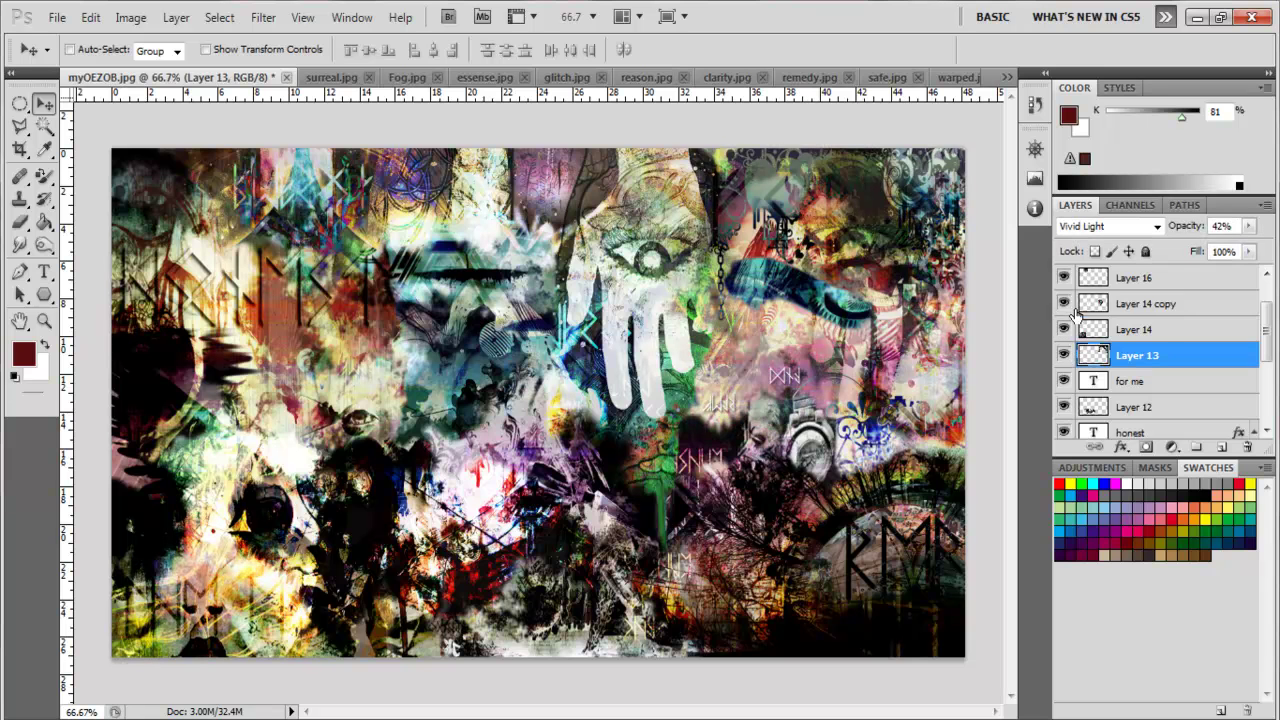
pyautogui.scroll(-1, 1076, 316)
# Set Layer 12's blending to Lighten mode with 87% fill and 66% opacity.
pyautogui.rightClick(1120, 381)
pyautogui.click(880, 266)
pyautogui.click(1015, 414)
pyautogui.click(1013, 459)
pyautogui.click(1011, 406)
pyautogui.click(1011, 406)
pyautogui.click(1015, 168)
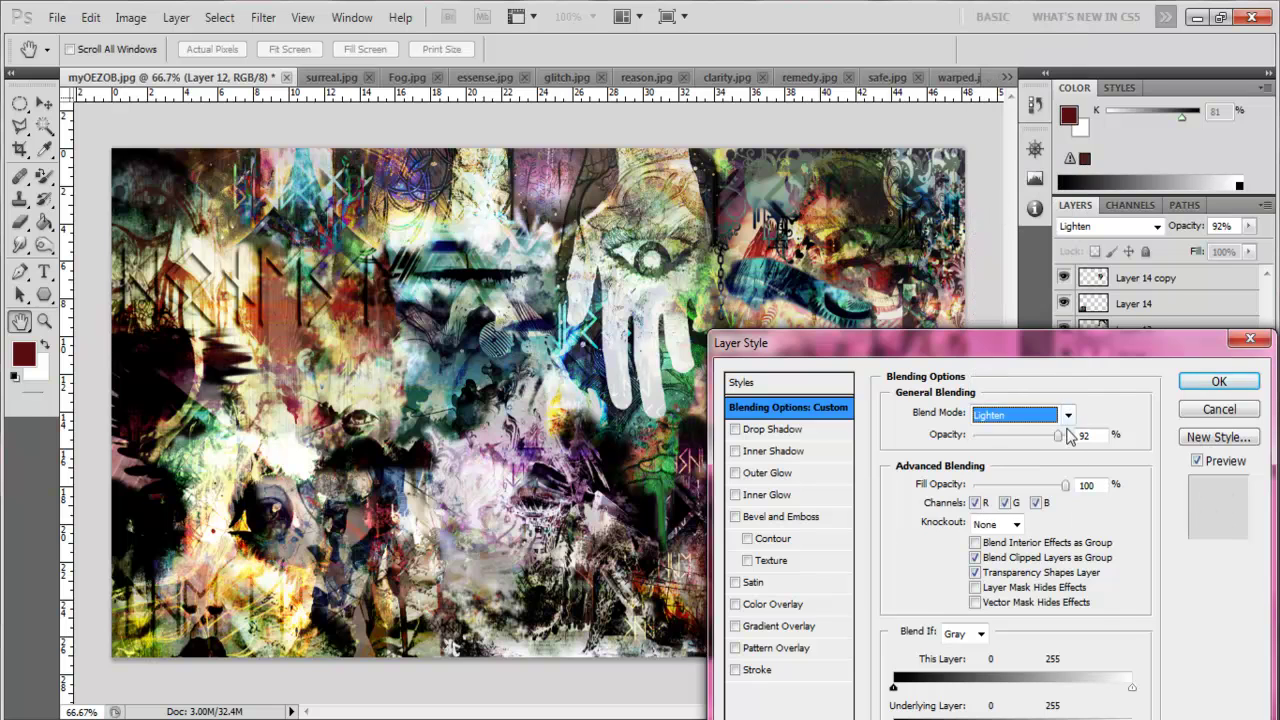
pyautogui.moveTo(1065, 485); pyautogui.dragTo(1053, 485)
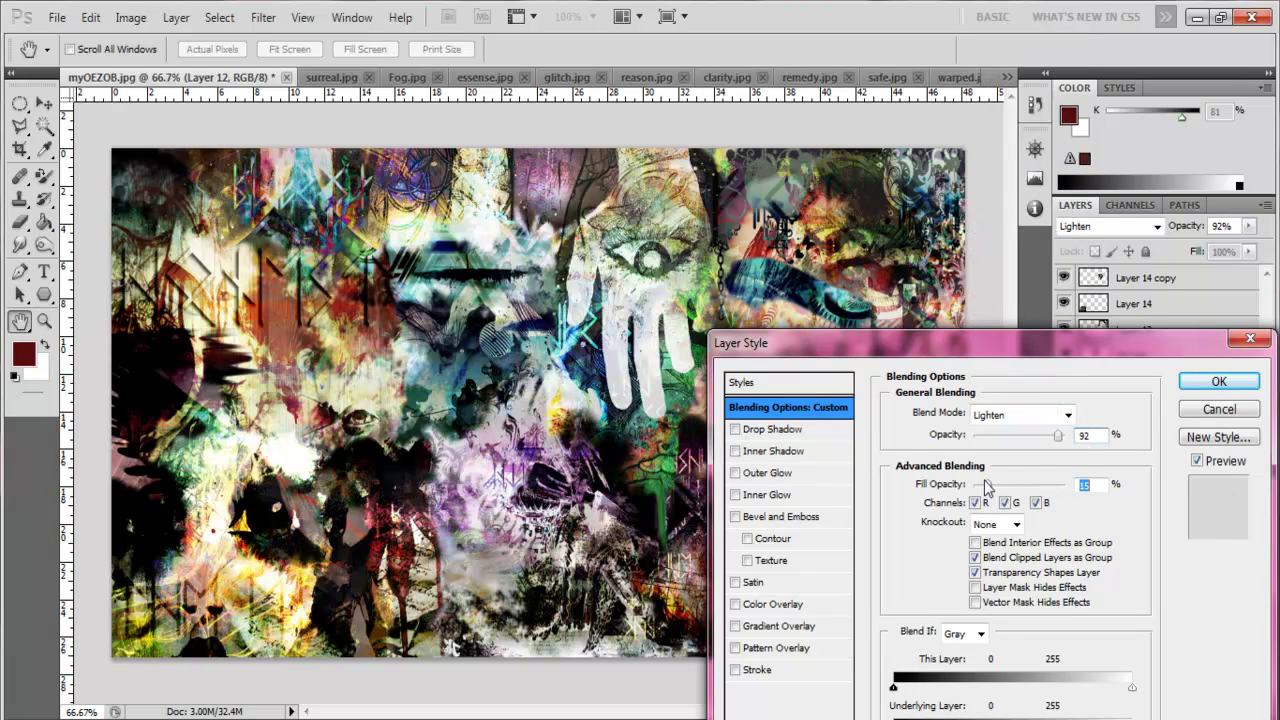
pyautogui.moveTo(1020, 443); pyautogui.dragTo(1037, 437)
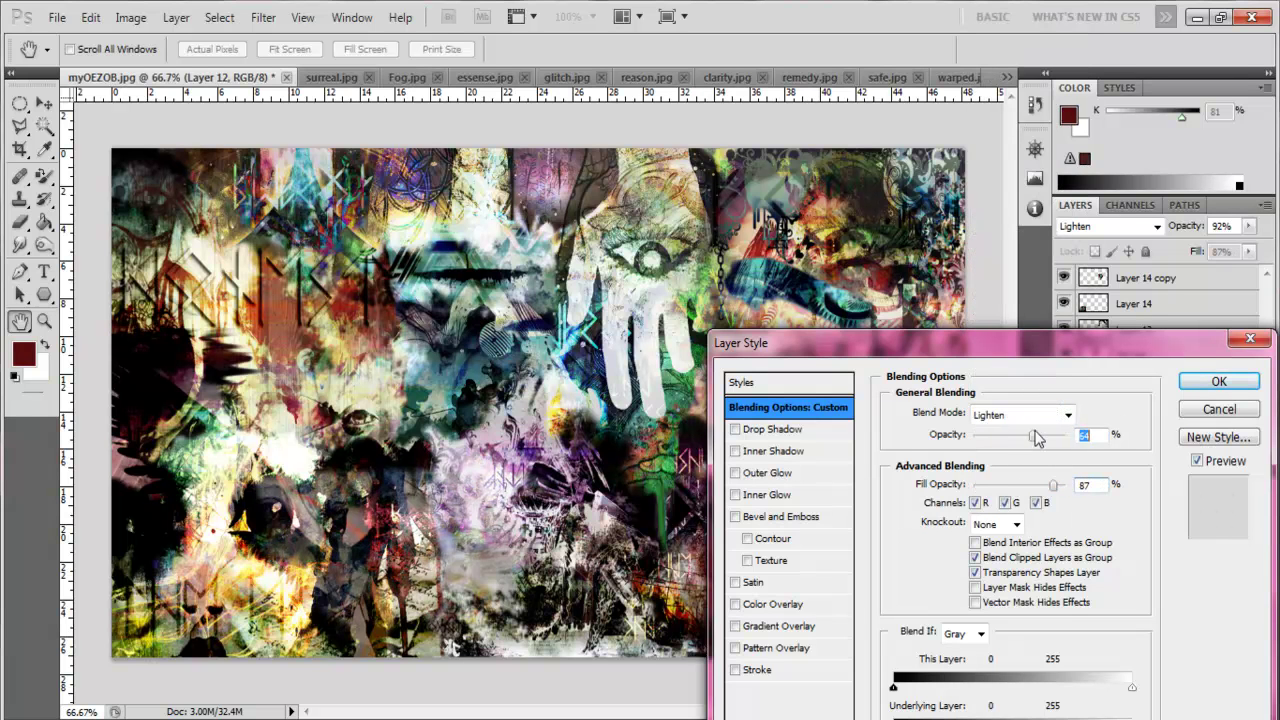
pyautogui.press('Return')
# Choose the Eraser with a star-shaped brush and set the foreground colour to near-black.
pyautogui.click(20, 222)
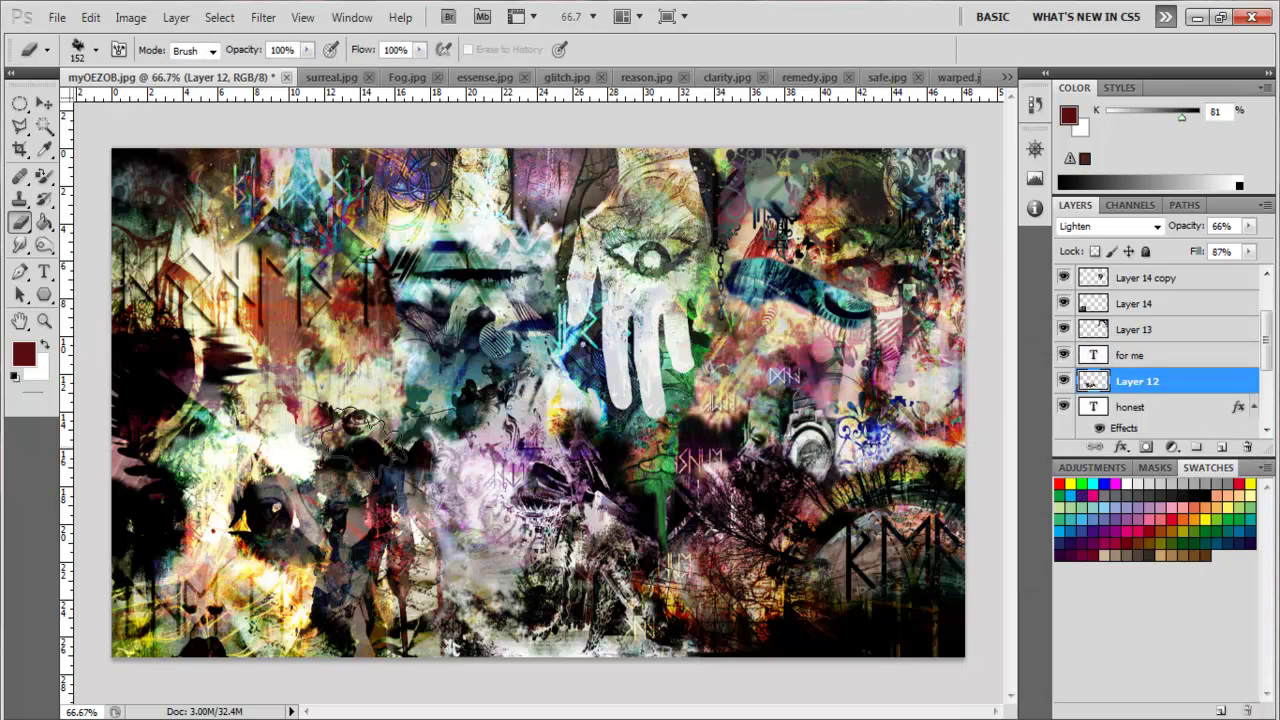
pyautogui.click(1135, 303)
pyautogui.rightClick(398, 388)
pyautogui.scroll(-2, 396, 634)
pyautogui.scroll(-2, 396, 634)
pyautogui.click(245, 640)
pyautogui.press('Return')
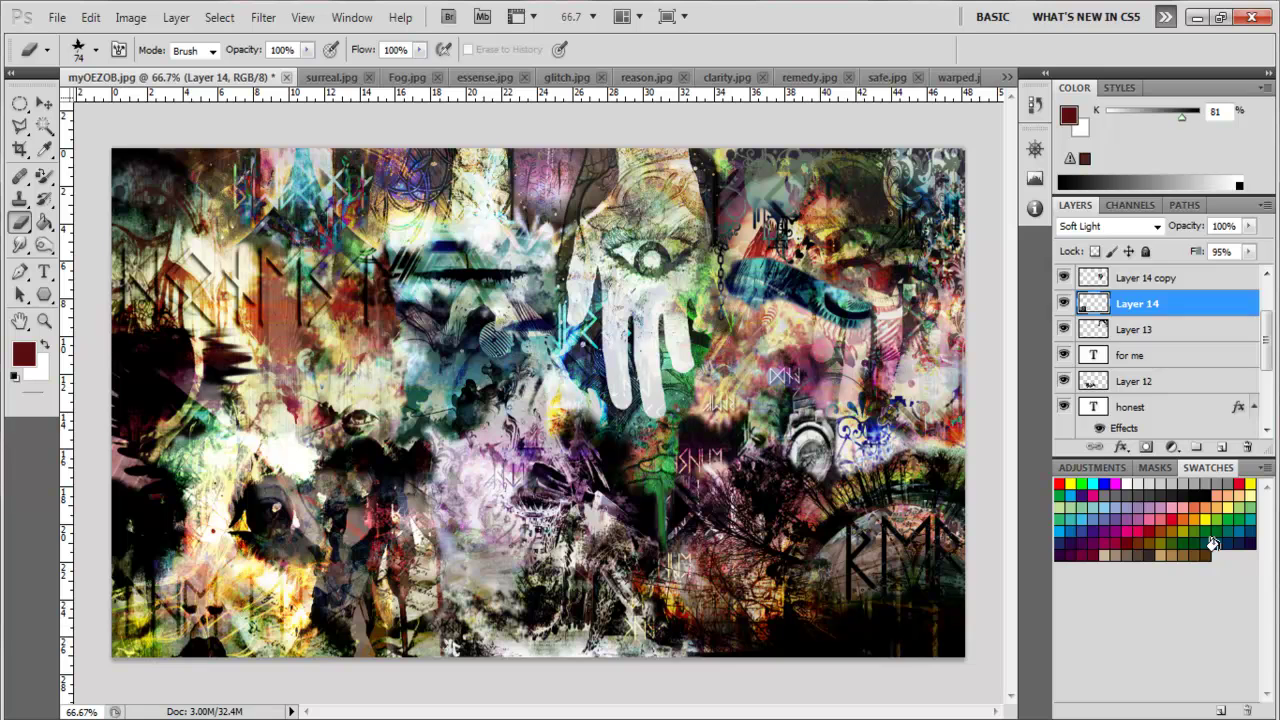
pyautogui.click(1213, 543)
pyautogui.hotkey('alt', '[')
pyautogui.hotkey('alt', '[')
pyautogui.hotkey('alt', '[')
pyautogui.hotkey('alt', '[')
pyautogui.hotkey('alt', '[')
pyautogui.hotkey('alt', '[')
pyautogui.hotkey('alt', ']')
pyautogui.hotkey('alt', ']')
pyautogui.hotkey('alt', ']')
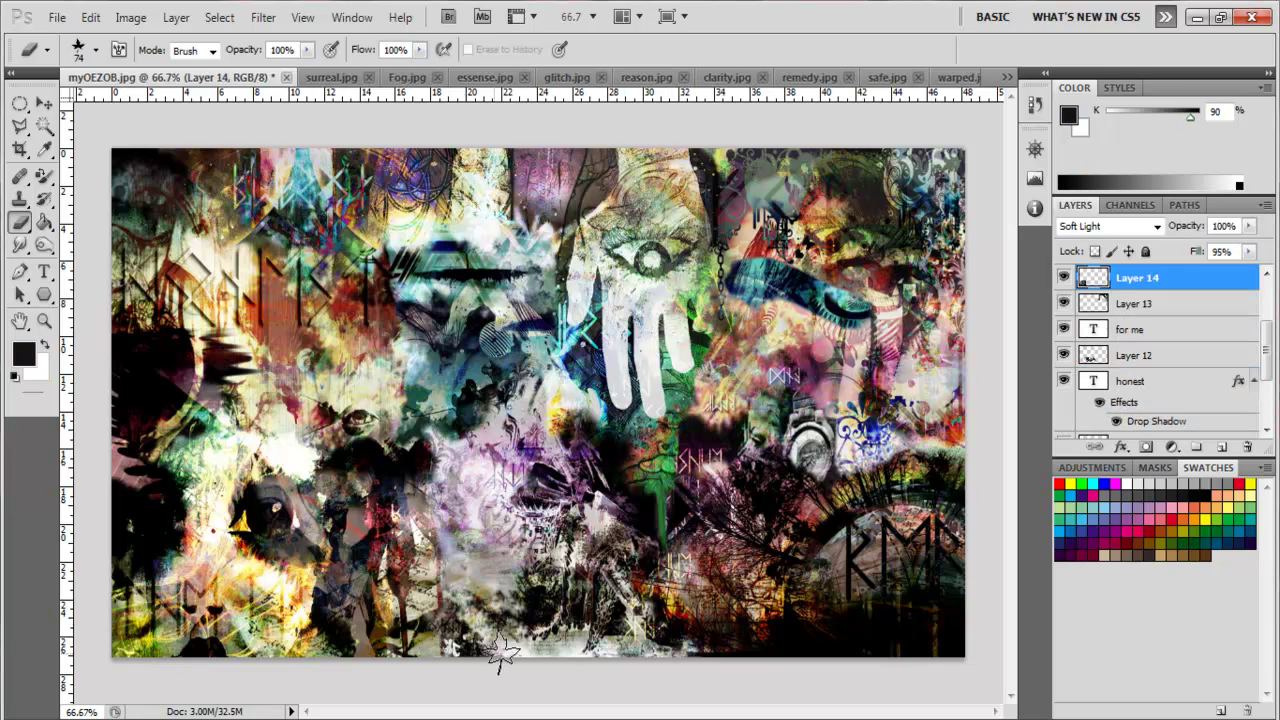